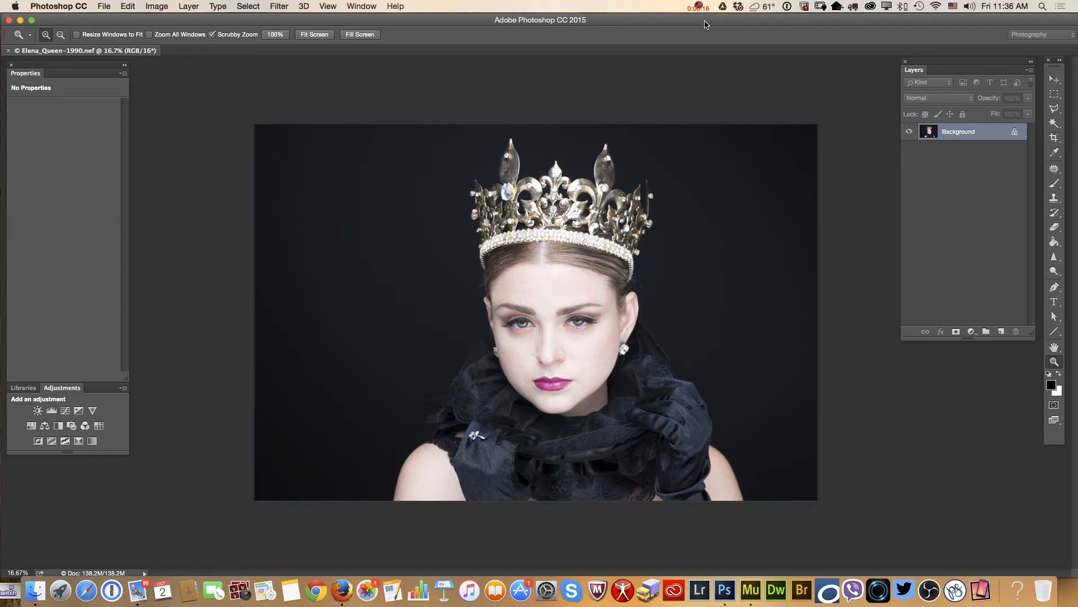
Step: Duplicate the Background layer and enlarge the copy with Free Transform to 103.97% width and 105.18% height
left_click_drag(978, 132, 1001, 332)
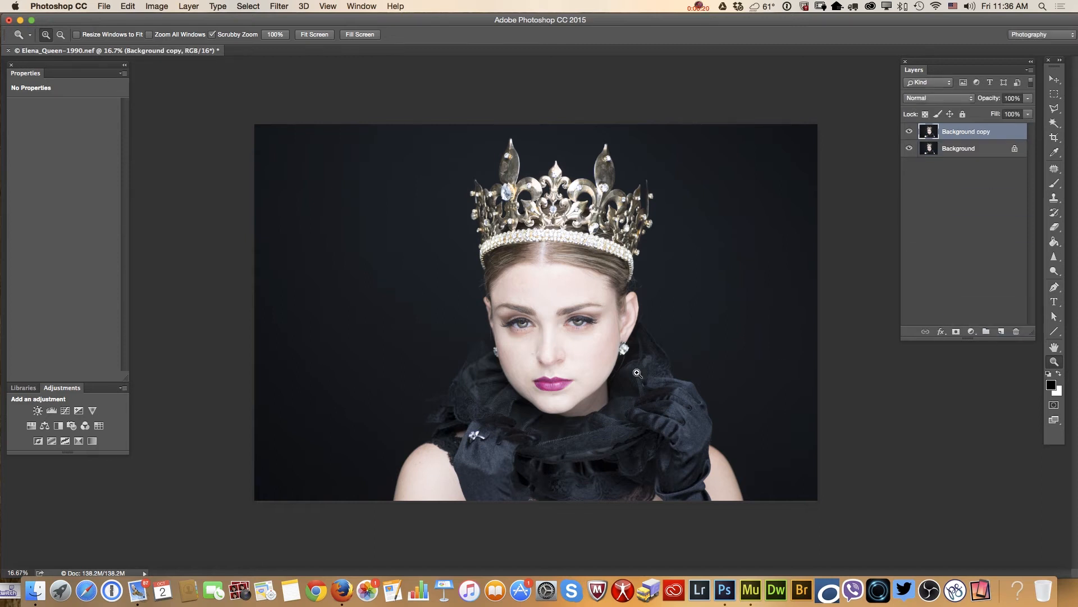
left_click(124, 10)
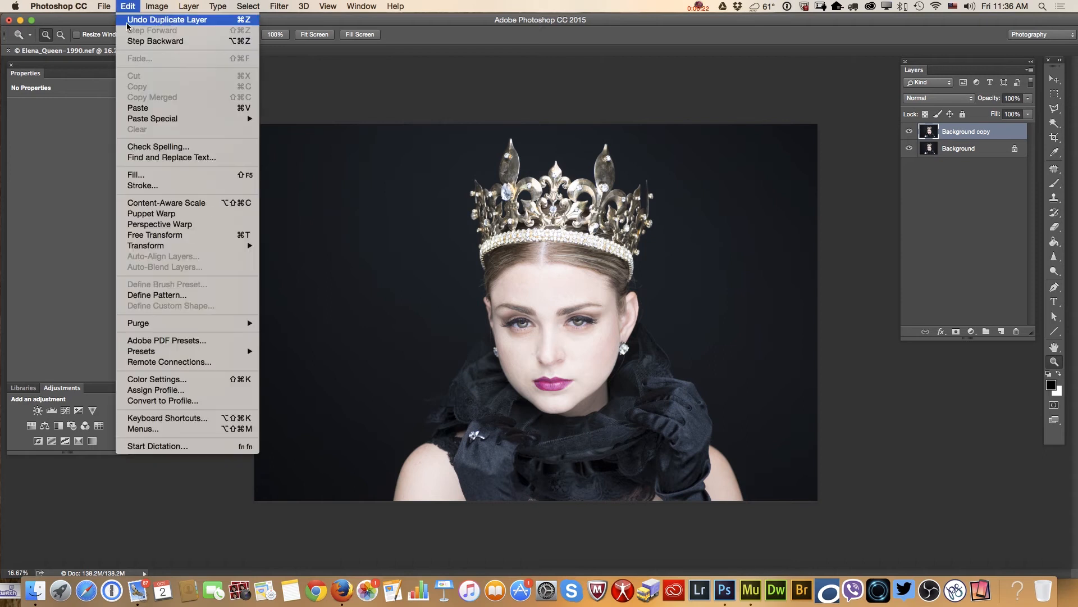
left_click(163, 234)
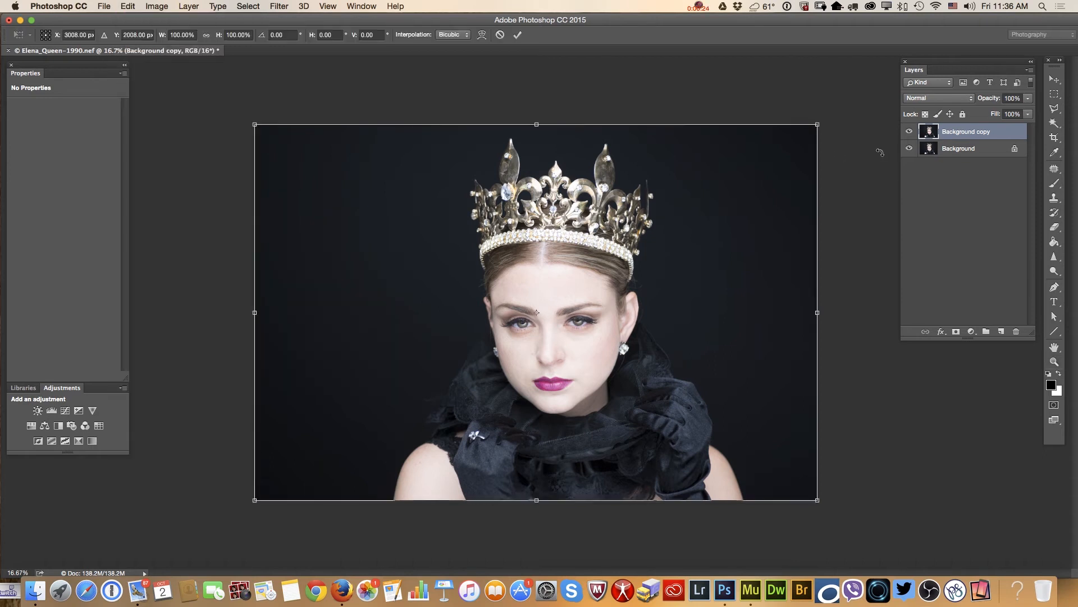
left_click_drag(818, 124, 831, 112)
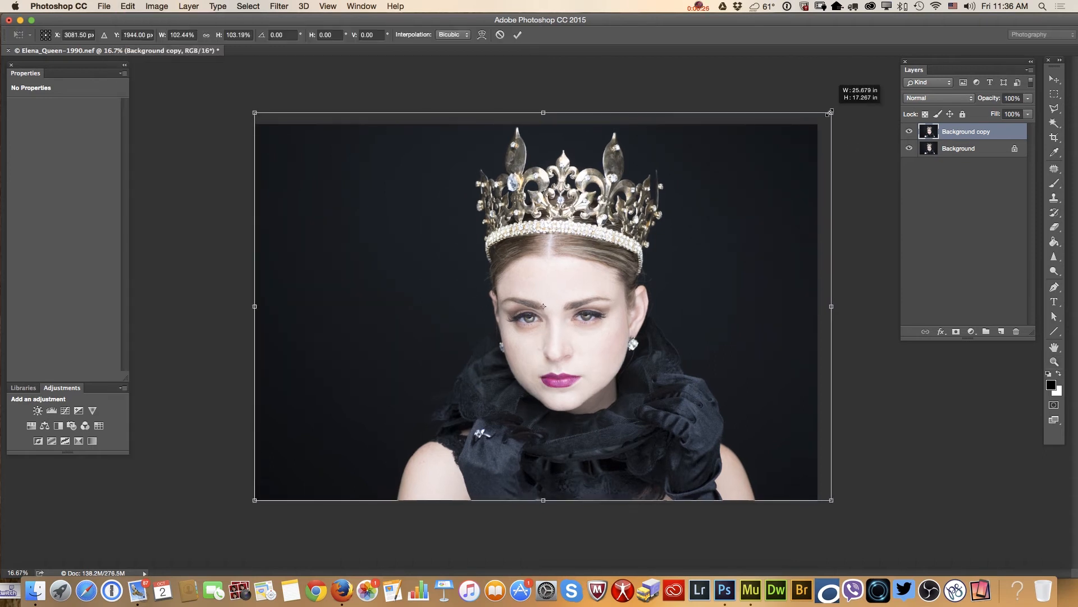
left_click_drag(831, 498, 839, 507)
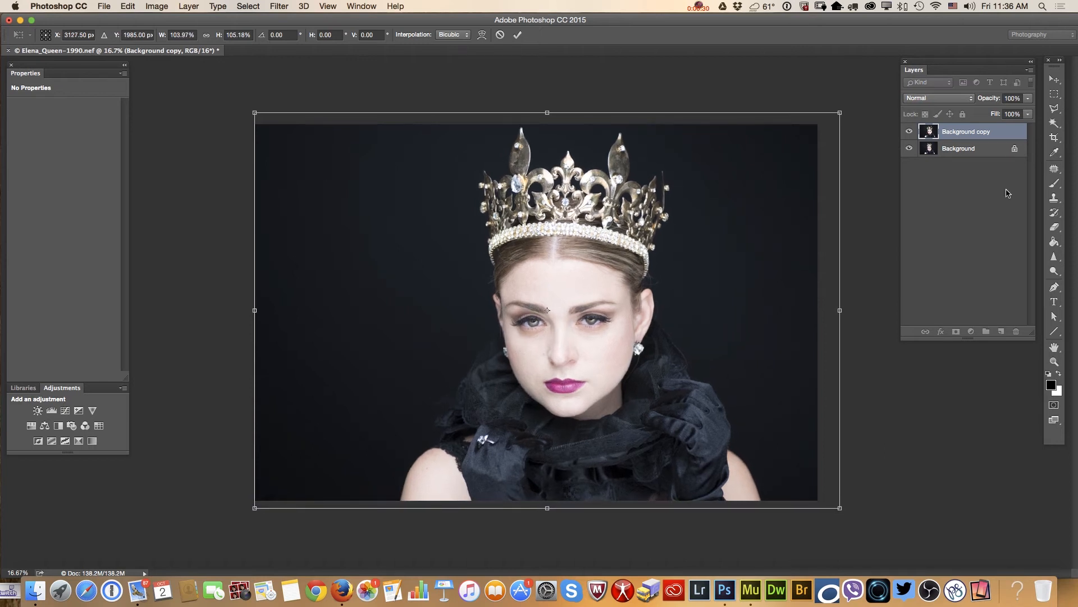
left_click(1048, 78)
left_click(632, 201)
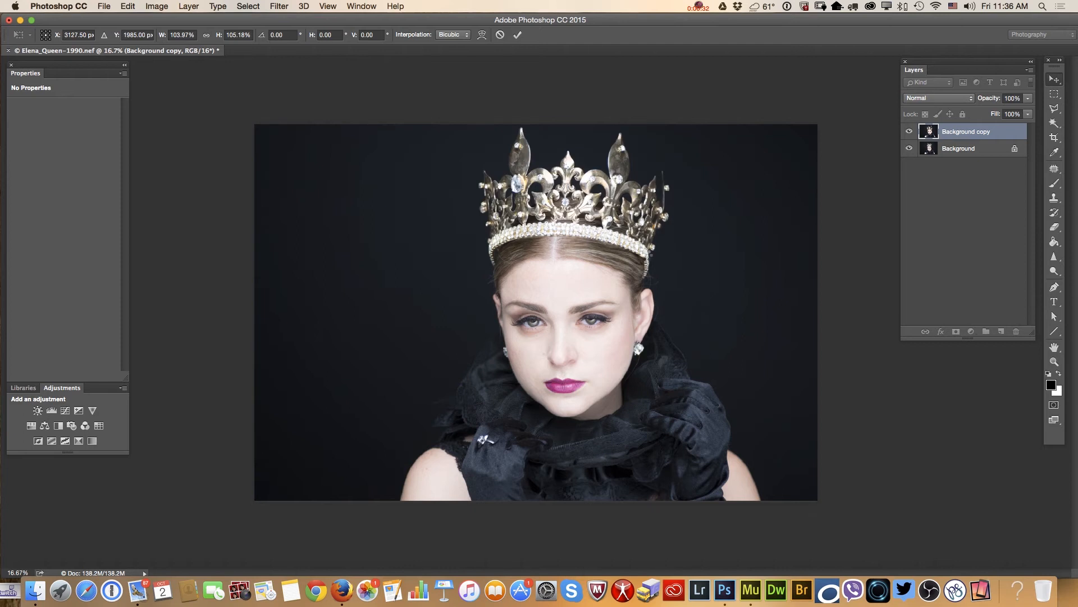
Step: Remove the blemishes beside the nose, around the left eyebrow and on the right cheek with the Spot Healing Brush
left_click(1055, 361)
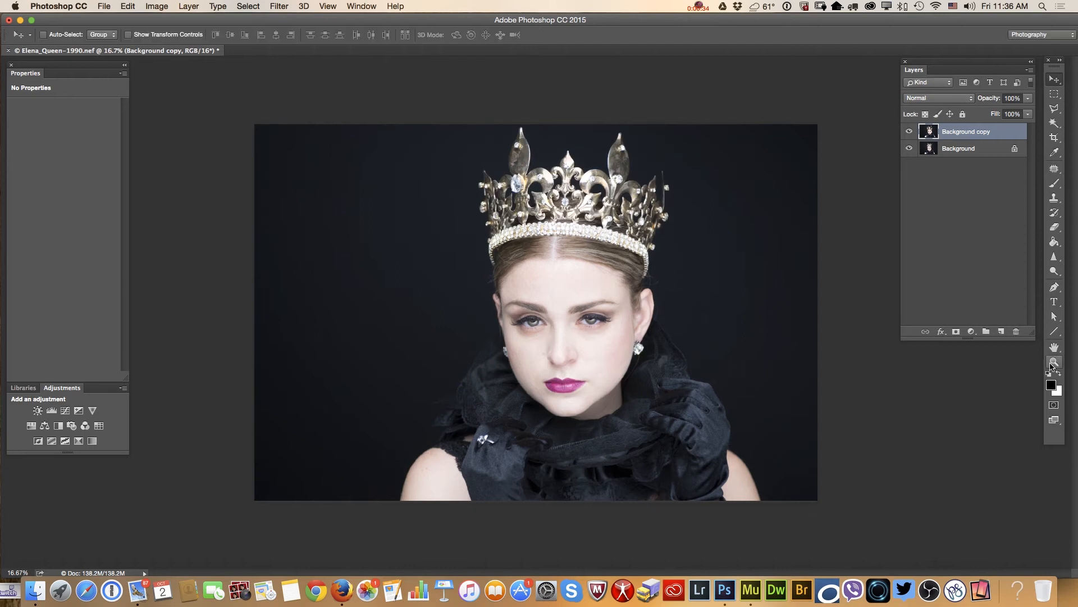
left_click_drag(563, 334, 730, 298)
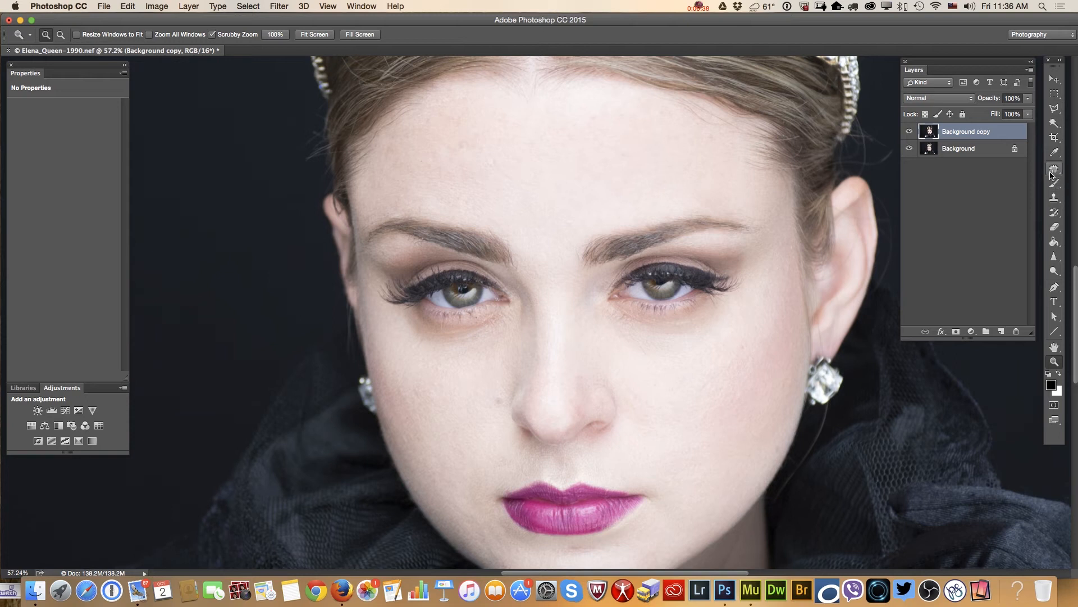
left_click(1054, 184)
left_click(1042, 170)
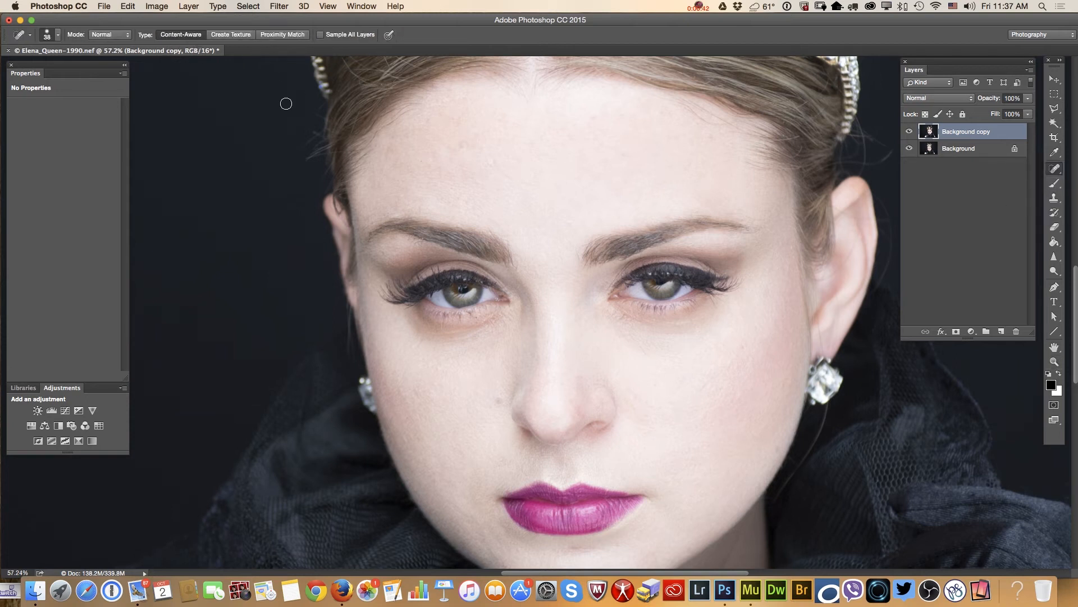
left_click(497, 400)
left_click(419, 241)
left_click(411, 238)
left_click(370, 220)
left_click(688, 326)
left_click(694, 324)
left_click(703, 388)
Step: Heal the skin marks beneath the inner corner of the eye on the photo's right side
left_click(625, 316)
left_click(630, 318)
left_click(621, 316)
left_click(618, 316)
left_click(623, 309)
left_click(637, 326)
Step: Smooth the lines and spots beneath the eye on the photo's left side with the Spot Healing Brush
left_click(470, 316)
left_click_drag(474, 327, 458, 335)
left_click(486, 335)
left_click(484, 330)
left_click(465, 344)
left_click(458, 338)
left_click(431, 335)
left_click(420, 331)
left_click(481, 332)
left_click(487, 322)
left_click(475, 330)
left_click(503, 315)
left_click_drag(423, 335, 439, 337)
Step: Heal the spots on the chin, nose, left cheek and earlobe, and remove the stray strand below the right earring
scroll(849, 374, "down", 4)
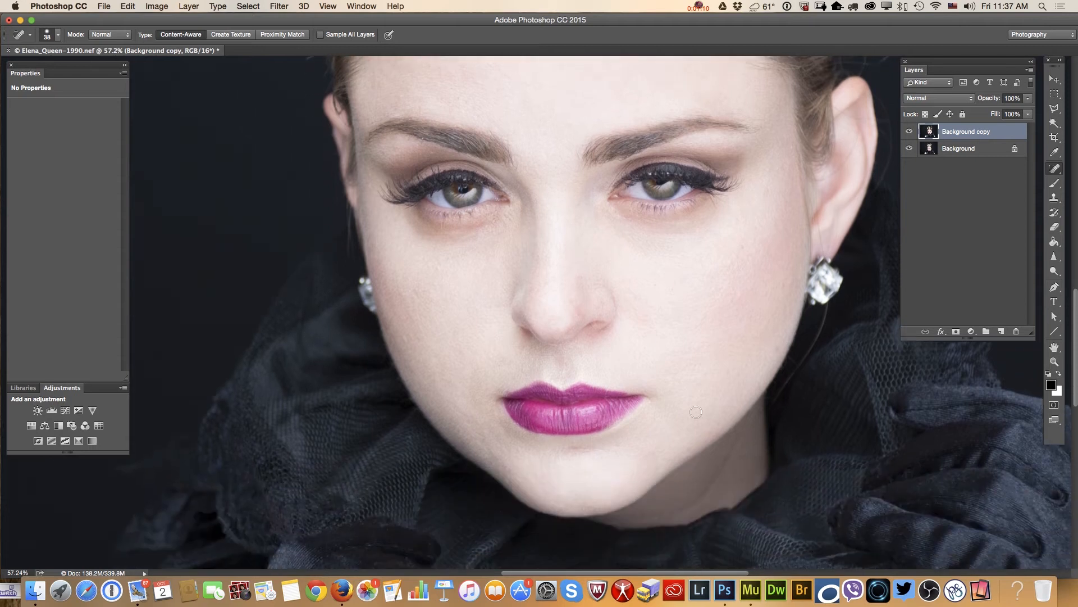
mouse_move(589, 450)
left_mouse_down()
mouse_move(574, 448)
mouse_move(609, 446)
mouse_move(556, 450)
left_mouse_up()
mouse_move(580, 305)
left_mouse_down()
mouse_move(580, 278)
mouse_move(571, 317)
left_mouse_up()
left_click(415, 295)
mouse_move(829, 310)
left_mouse_down()
mouse_move(817, 340)
mouse_move(830, 310)
mouse_move(813, 355)
mouse_move(819, 337)
mouse_move(772, 398)
mouse_move(807, 340)
left_mouse_up()
left_click(819, 224)
Step: Remove the stray hairs around the right ear and below the right end of the crown
left_click_drag(736, 571, 766, 571)
scroll(861, 289, "up", 5)
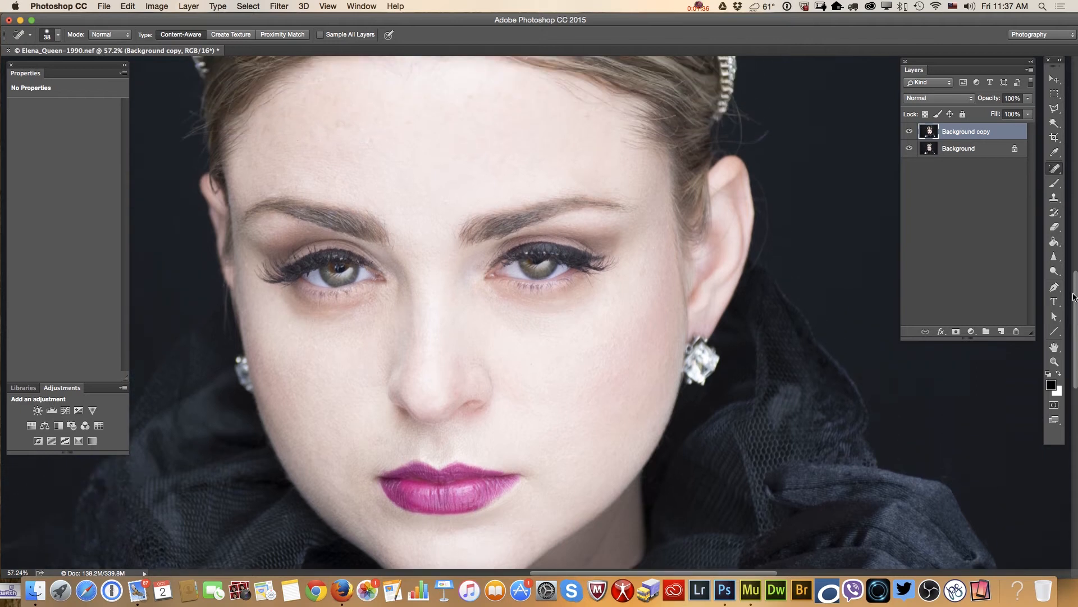
mouse_move(756, 275)
left_mouse_down()
mouse_move(766, 301)
mouse_move(758, 352)
left_mouse_up()
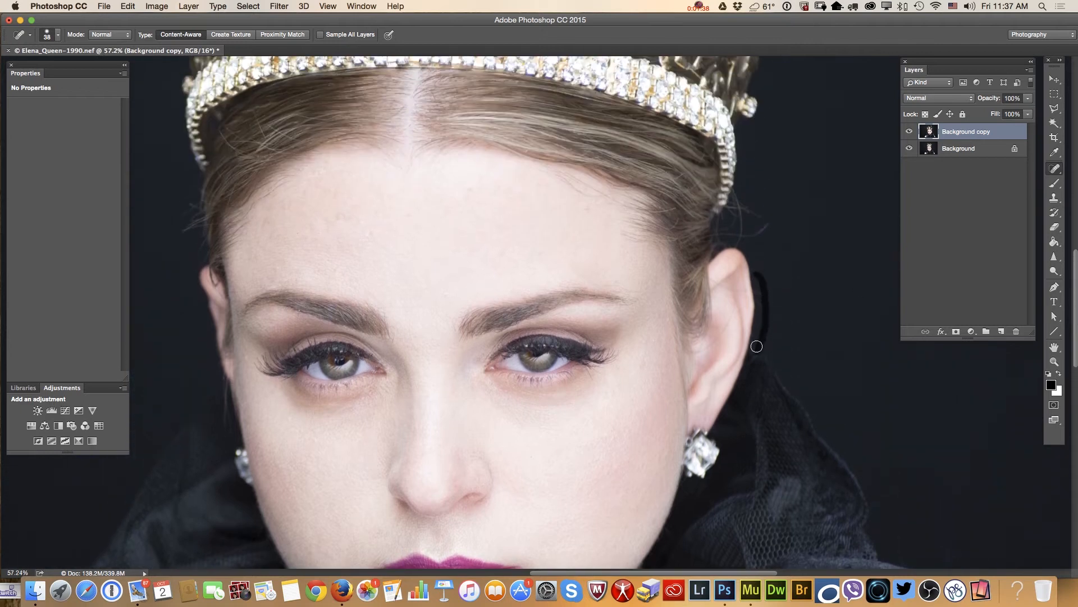
left_click_drag(762, 304, 758, 287)
mouse_move(736, 211)
left_mouse_down()
mouse_move(782, 225)
mouse_move(721, 238)
mouse_move(746, 237)
mouse_move(744, 212)
mouse_move(733, 207)
mouse_move(738, 184)
left_mouse_up()
left_click_drag(730, 226, 721, 219)
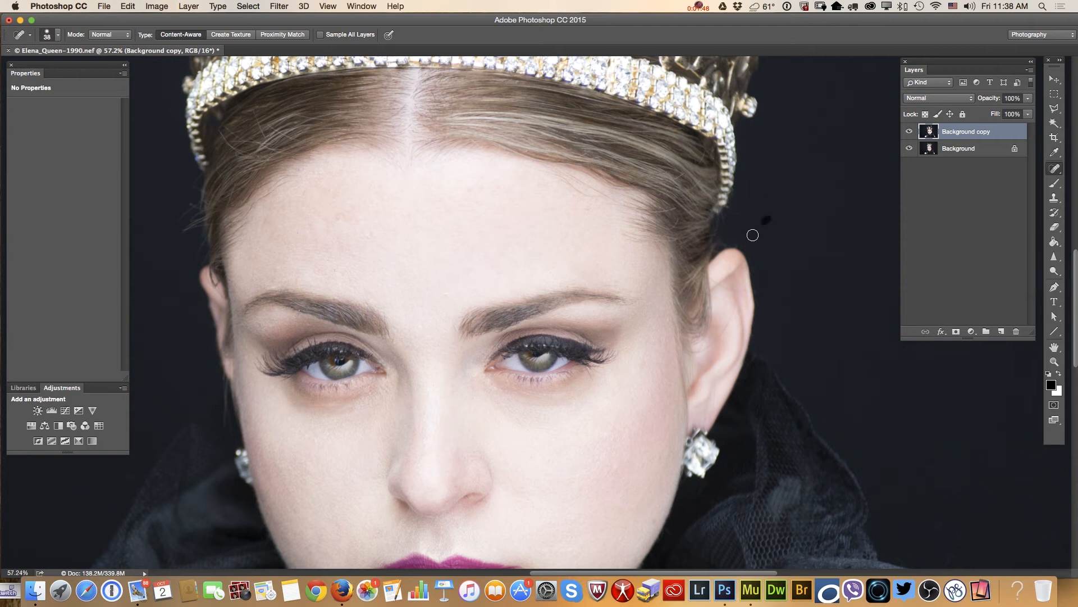
mouse_move(711, 278)
left_mouse_down()
mouse_move(745, 291)
mouse_move(725, 301)
mouse_move(733, 312)
mouse_move(699, 353)
left_mouse_up()
Step: Remove the stray hairs along the left side of the head against the dark background
mouse_move(185, 230)
left_mouse_down()
mouse_move(197, 224)
mouse_move(186, 214)
mouse_move(195, 215)
mouse_move(199, 236)
left_mouse_up()
mouse_move(194, 185)
left_mouse_down()
mouse_move(198, 177)
mouse_move(195, 201)
mouse_move(204, 177)
left_mouse_up()
left_click_drag(202, 249, 206, 234)
mouse_move(230, 392)
left_mouse_down()
mouse_move(234, 412)
mouse_move(226, 387)
mouse_move(230, 434)
mouse_move(225, 390)
left_mouse_up()
Step: Heal the flyaway hairs on the hair and hairline beneath the crown's jeweled band with the Spot Healing Brush
left_click(1056, 169)
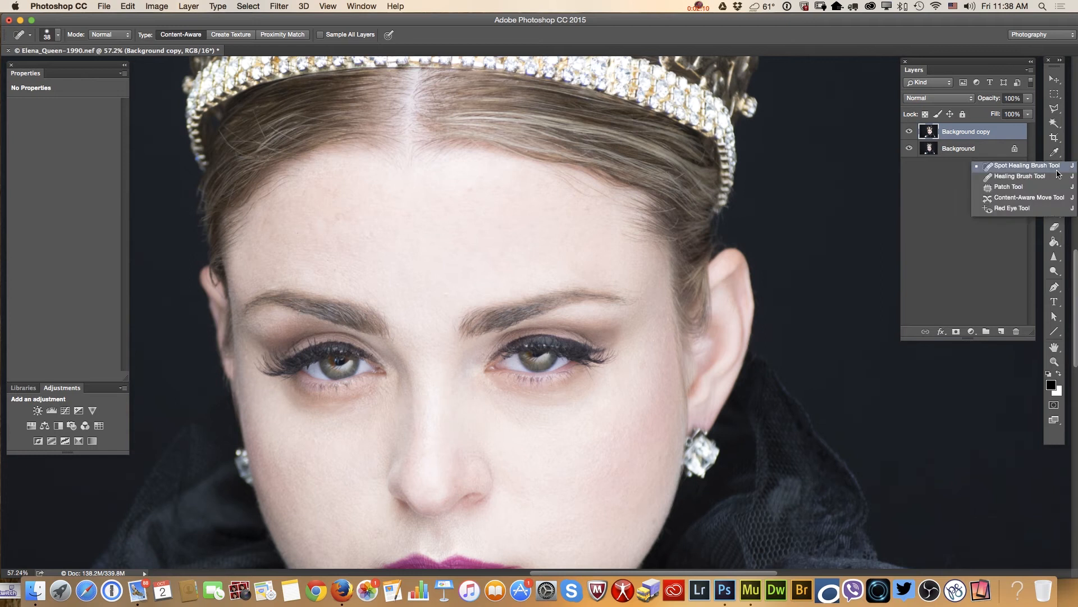
left_click(1058, 168)
left_click_drag(1074, 298, 1074, 225)
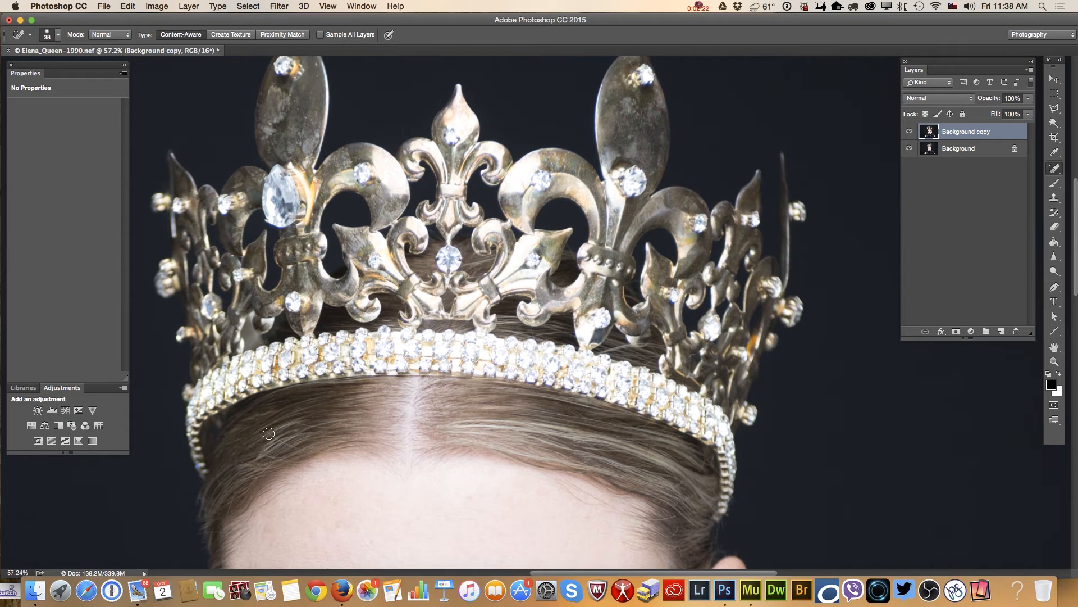
left_click_drag(298, 431, 326, 426)
left_click_drag(582, 463, 597, 458)
left_click_drag(674, 517, 648, 519)
mouse_move(664, 483)
left_mouse_down()
mouse_move(637, 489)
mouse_move(705, 465)
mouse_move(689, 502)
left_mouse_up()
mouse_move(566, 485)
left_mouse_down()
mouse_move(603, 505)
mouse_move(580, 497)
left_mouse_up()
Step: Clean the dark marks from the crown's tall left leaf and the loose hairs above its jeweled band
left_click(430, 323)
left_click_drag(309, 68, 315, 77)
mouse_move(316, 123)
left_mouse_down()
mouse_move(309, 115)
mouse_move(299, 147)
left_mouse_up()
left_click(300, 142)
left_click_drag(299, 104, 299, 113)
left_click_drag(270, 146, 272, 152)
left_click(266, 137)
mouse_move(536, 334)
left_mouse_down()
mouse_move(570, 332)
mouse_move(539, 346)
mouse_move(535, 338)
mouse_move(620, 355)
mouse_move(606, 348)
mouse_move(625, 347)
mouse_move(632, 361)
mouse_move(609, 357)
mouse_move(640, 347)
left_mouse_up()
left_click(656, 347)
left_click(646, 366)
Step: Heal the remaining small spots beneath the left eye, beside the nose bridge and near the right eyebrow
left_click_drag(1075, 240, 1063, 348)
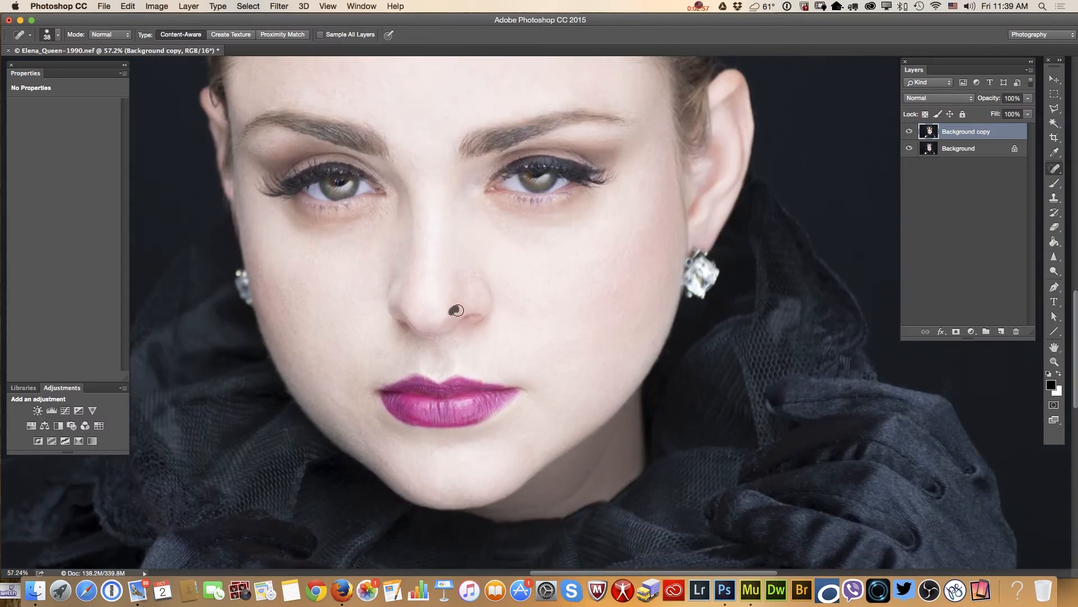
left_click(317, 227)
left_click(390, 212)
left_click(561, 135)
Step: Compare the retouched layer with the original by hiding and showing the Background copy layer
left_click(1053, 361)
left_click_drag(538, 355, 551, 335)
left_click(909, 131)
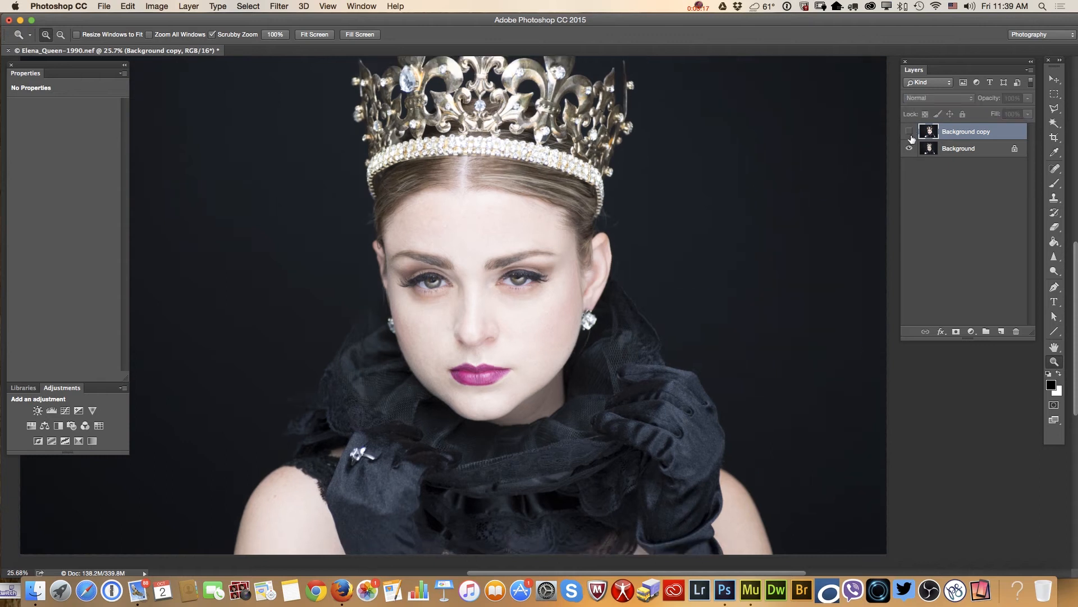
left_click(910, 133)
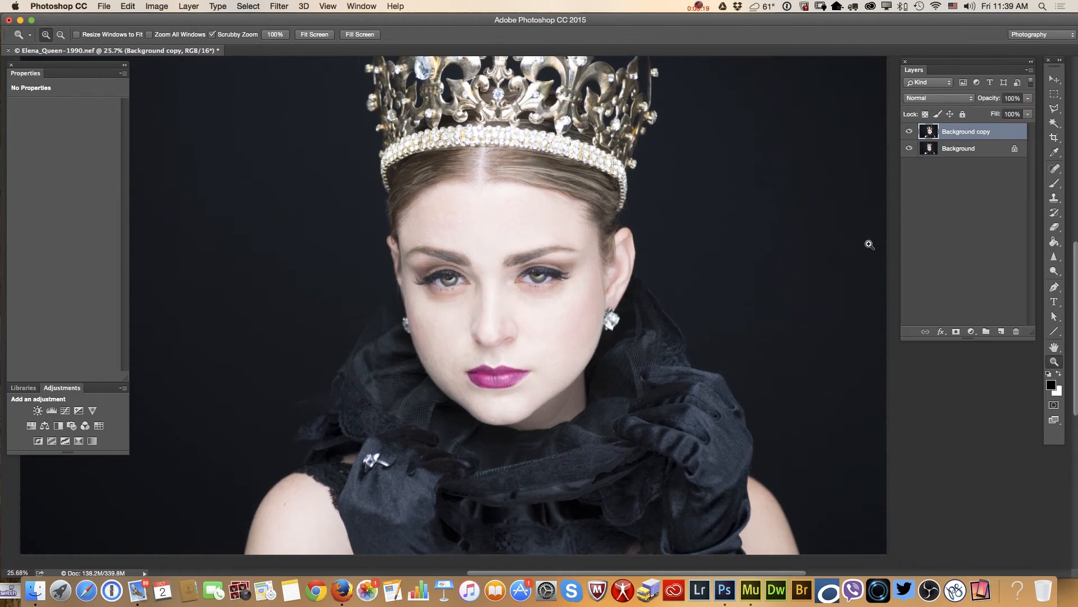
Step: Heal the remaining spots on the forehead, around both eyebrows and near the right temple at closer magnification
left_click_drag(528, 275, 621, 304)
left_click(1056, 169)
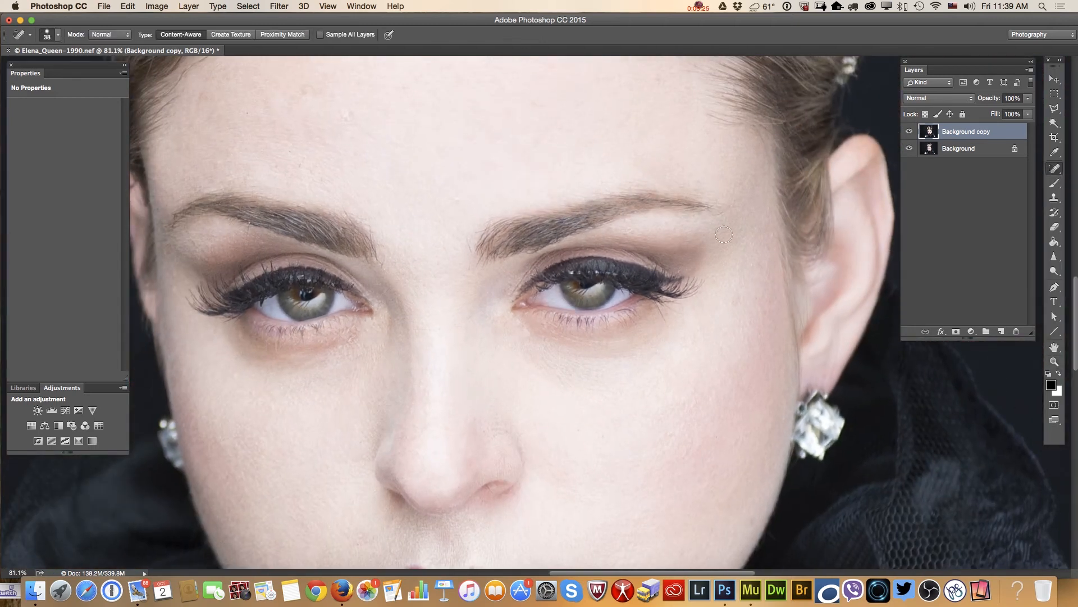
left_click(452, 202)
left_click(349, 115)
left_click(305, 89)
left_click(249, 115)
left_click(251, 222)
left_click(250, 232)
mouse_move(707, 223)
left_mouse_down()
mouse_move(719, 209)
mouse_move(705, 183)
left_mouse_up()
left_click(757, 267)
Step: Set the Spot Healing Brush size to 8 px and remove the white flecks along the right eye's upper lash line
left_click(1054, 361)
left_click_drag(582, 274, 571, 283)
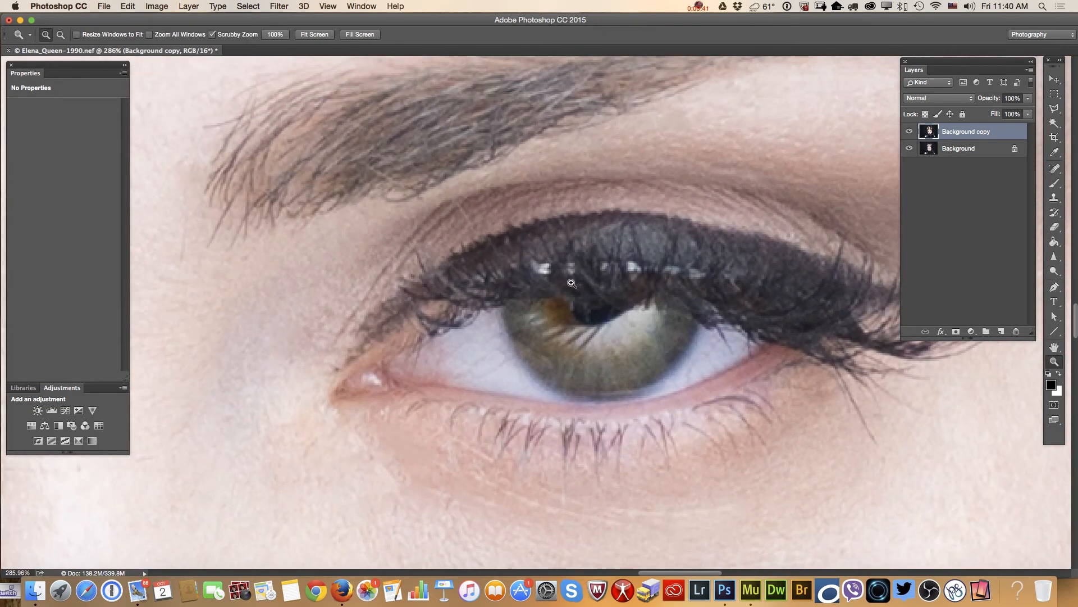
left_click(1056, 184)
left_click(1054, 168)
right_click(687, 260)
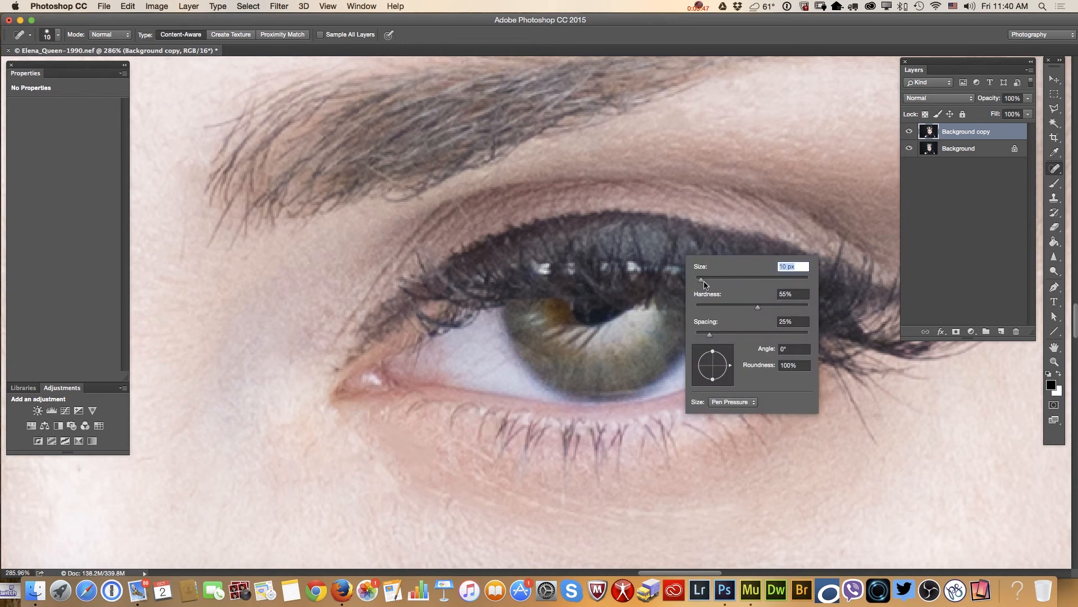
left_click_drag(701, 279, 699, 280)
left_click(544, 269)
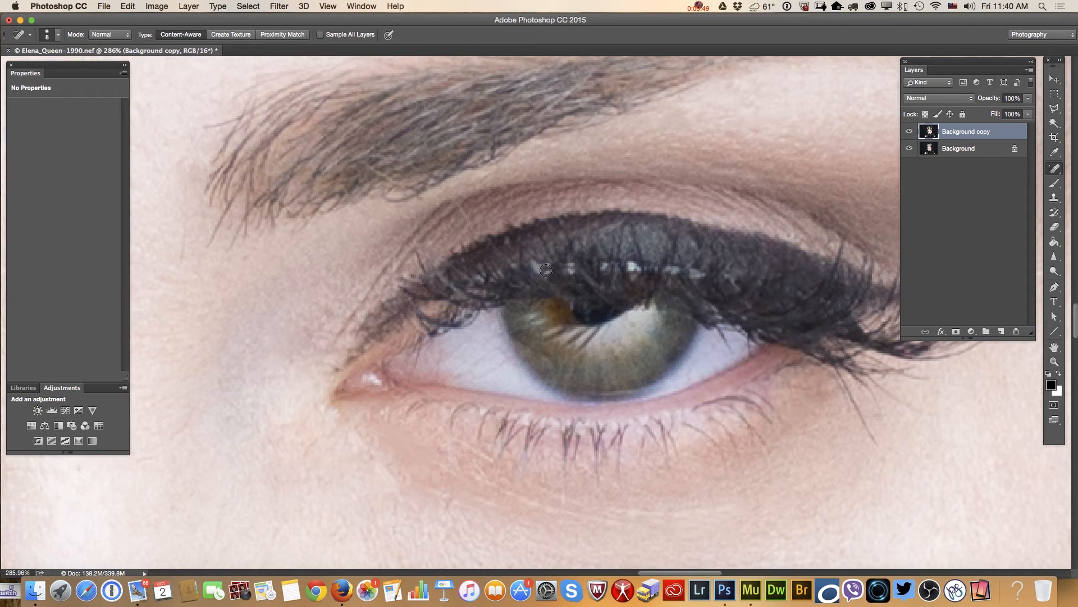
left_click(537, 266)
left_click(548, 270)
left_click(542, 264)
left_click(543, 264)
left_click(570, 267)
left_click(607, 268)
Step: Heal the fine lines below the right eye's inner corner and the skin between its eyelid and brow
mouse_move(382, 405)
left_mouse_down()
mouse_move(377, 436)
mouse_move(401, 476)
mouse_move(447, 504)
mouse_move(445, 528)
left_mouse_up()
left_click_drag(457, 442, 504, 463)
mouse_move(391, 198)
left_mouse_down()
mouse_move(425, 188)
mouse_move(419, 197)
mouse_move(462, 205)
left_mouse_up()
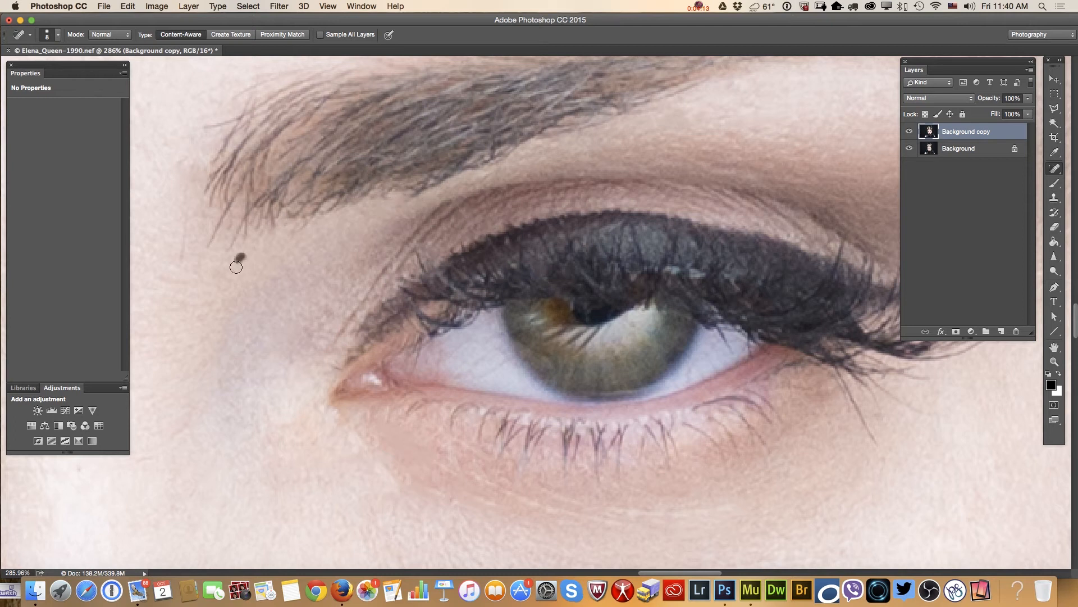
left_click_drag(684, 572, 617, 572)
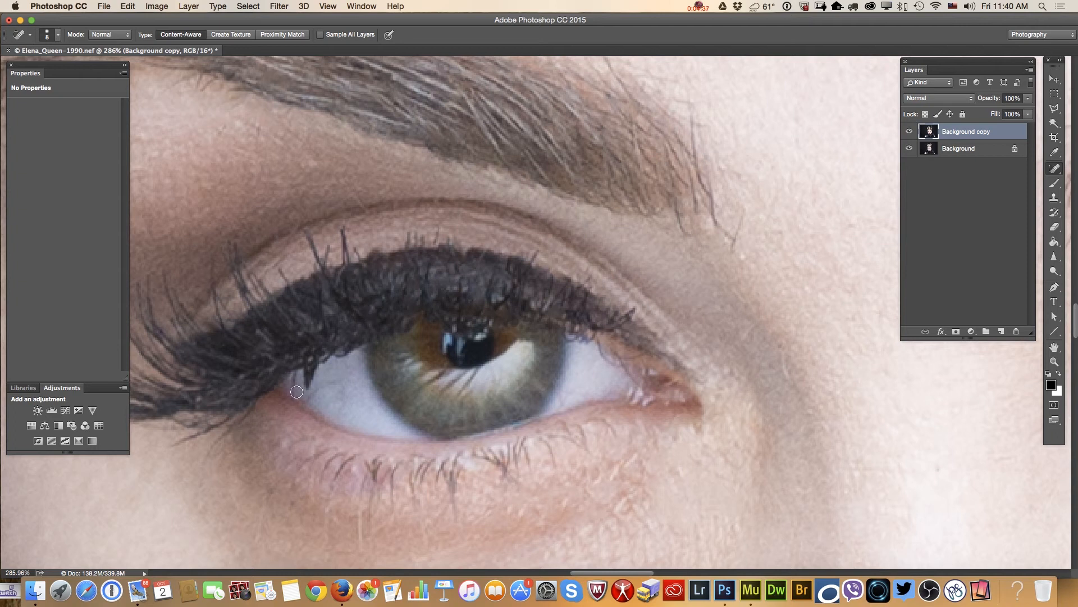
left_click_drag(294, 374, 293, 404)
left_click(129, 6)
left_click(142, 42)
Step: Heal the skin texture and marks beneath the left eye, around its inner corner and beside the nose bridge
mouse_move(362, 504)
left_mouse_down()
mouse_move(365, 556)
mouse_move(363, 548)
left_mouse_up()
left_click_drag(262, 508, 260, 534)
mouse_move(601, 476)
left_mouse_down()
mouse_move(595, 482)
mouse_move(621, 466)
mouse_move(582, 484)
left_mouse_up()
mouse_move(516, 511)
left_mouse_down()
mouse_move(507, 519)
mouse_move(519, 528)
left_mouse_up()
left_click_drag(627, 495, 623, 505)
mouse_move(596, 471)
left_mouse_down()
mouse_move(586, 491)
mouse_move(625, 514)
left_mouse_up()
mouse_move(635, 449)
left_mouse_down()
mouse_move(620, 483)
mouse_move(609, 469)
mouse_move(589, 496)
mouse_move(582, 475)
left_mouse_up()
left_click_drag(690, 432, 697, 422)
left_click_drag(784, 348, 791, 380)
mouse_move(742, 261)
left_mouse_down()
mouse_move(739, 244)
mouse_move(727, 258)
mouse_move(746, 256)
mouse_move(737, 246)
left_mouse_up()
Step: Remove the forehead mark above the left eyebrow and the stray hairs and spots just beneath it
left_click_drag(1074, 317, 1074, 297)
left_click_drag(522, 205, 521, 220)
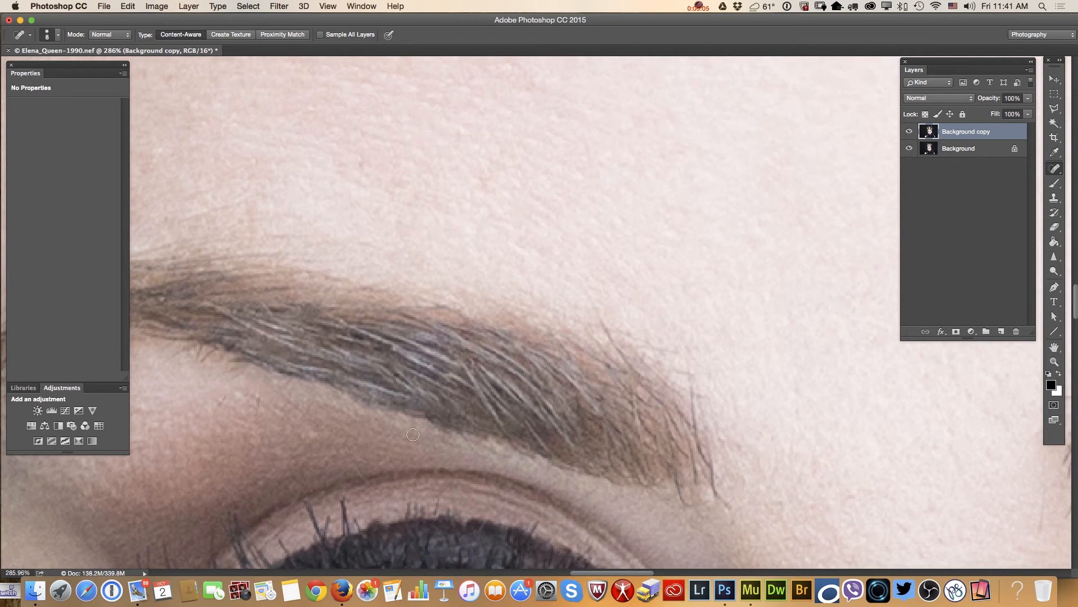
mouse_move(211, 352)
left_mouse_down()
mouse_move(200, 364)
mouse_move(196, 345)
left_mouse_up()
left_click(202, 349)
left_click(247, 405)
Step: Duplicate the retouched Background copy layer
left_click(1054, 361)
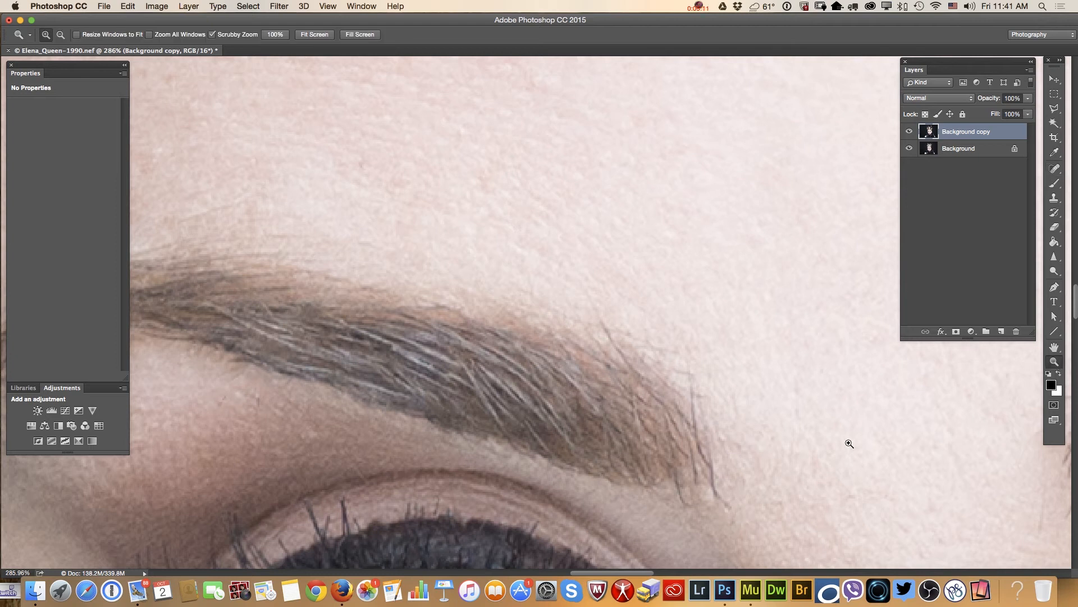
left_click_drag(739, 471, 717, 453)
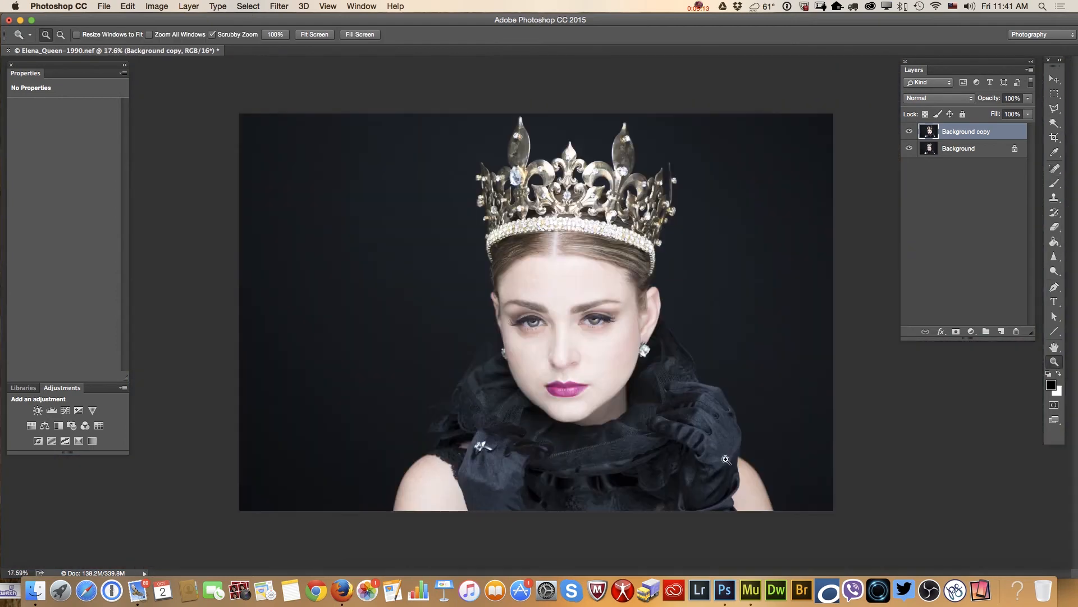
left_click_drag(604, 340, 658, 398)
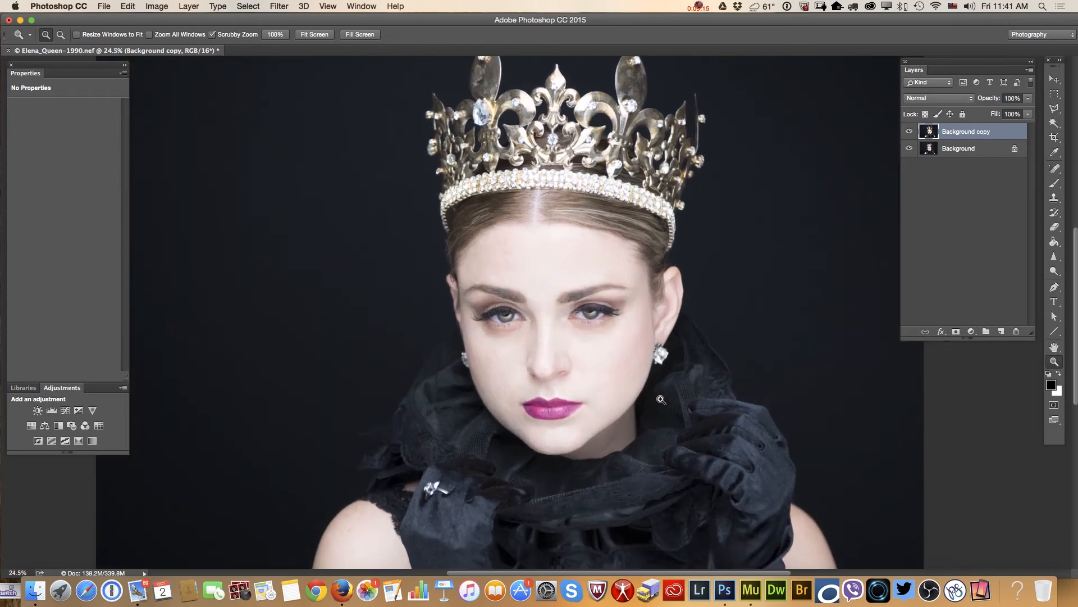
left_click_drag(997, 133, 1002, 331)
Step: Apply the Camera Raw Filter to the new copy with Luminance noise reduction set to 24
left_click(278, 6)
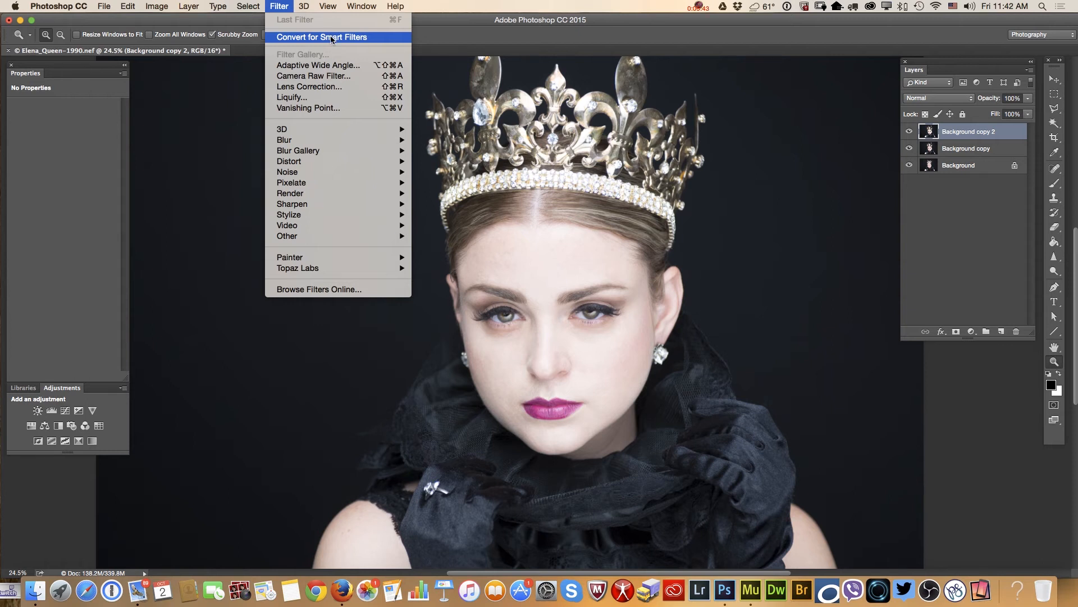
left_click(348, 79)
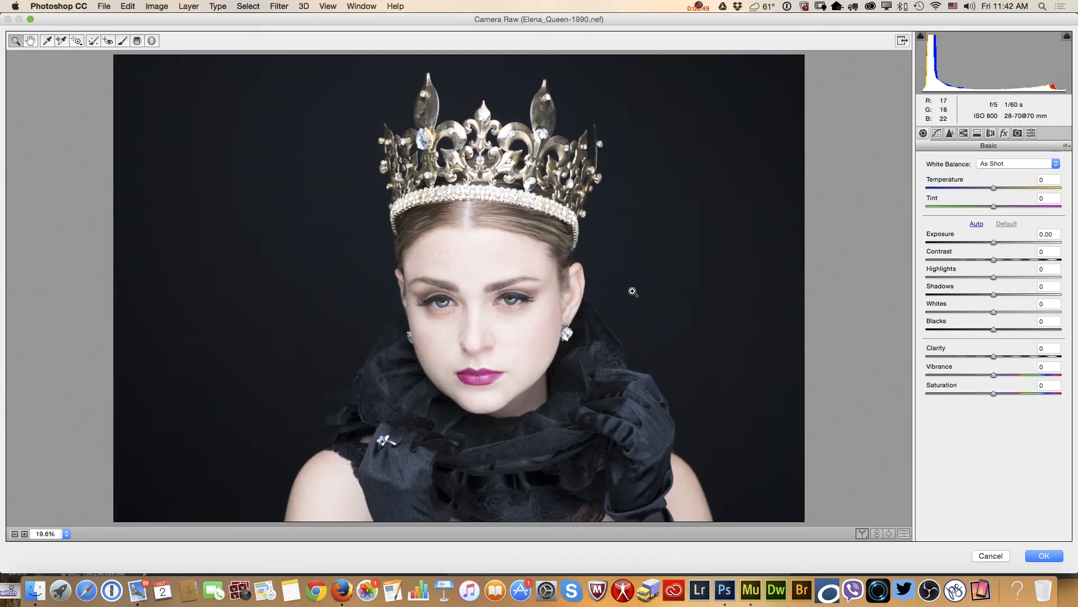
left_click_drag(994, 243, 992, 293)
left_click(950, 134)
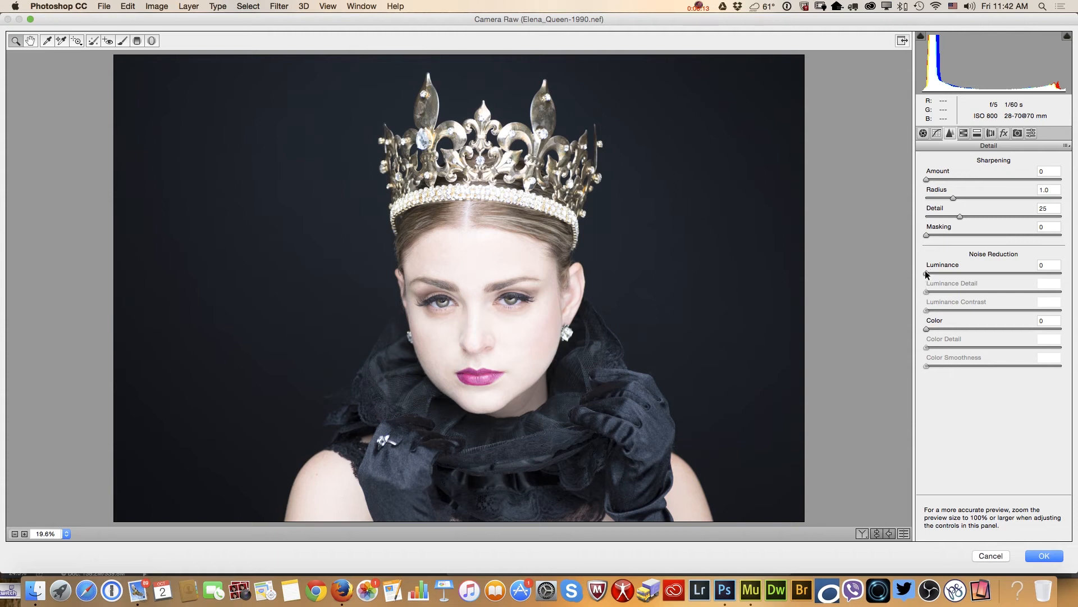
left_click_drag(926, 273, 945, 273)
left_click_drag(967, 273, 958, 273)
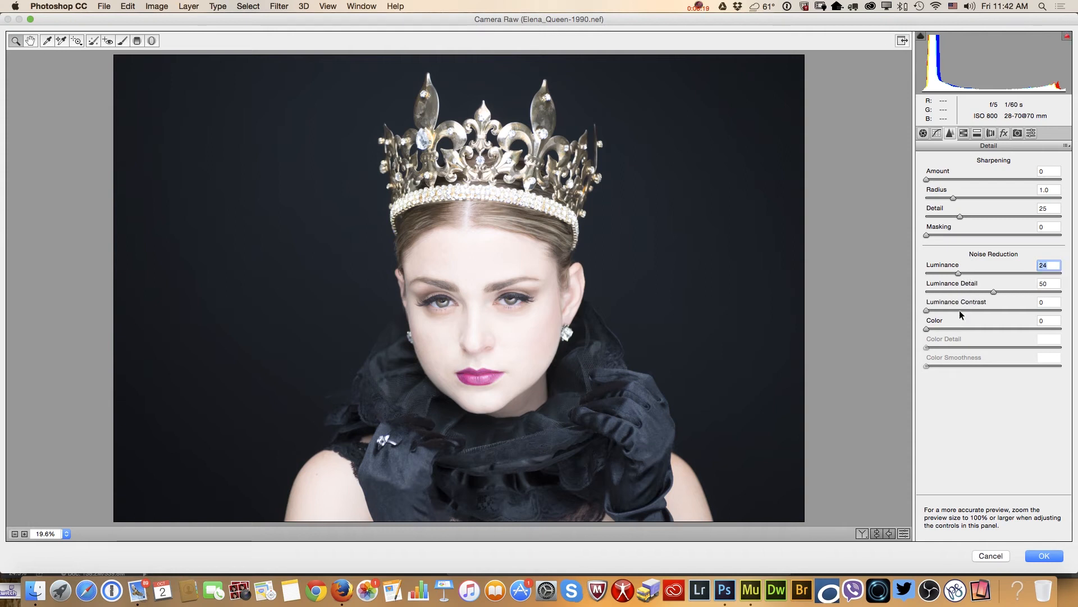
left_click(1048, 556)
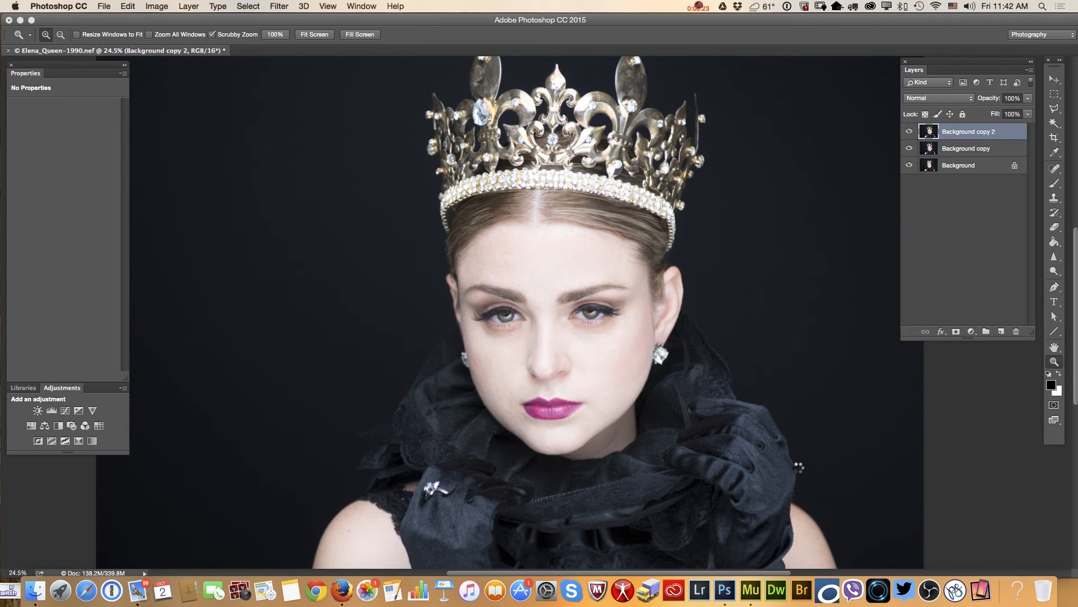
Step: Examine the face up close and compare the noise reduction by hiding and showing the Background copy 2 layer
left_click(583, 344)
left_click(616, 358)
left_click(909, 131)
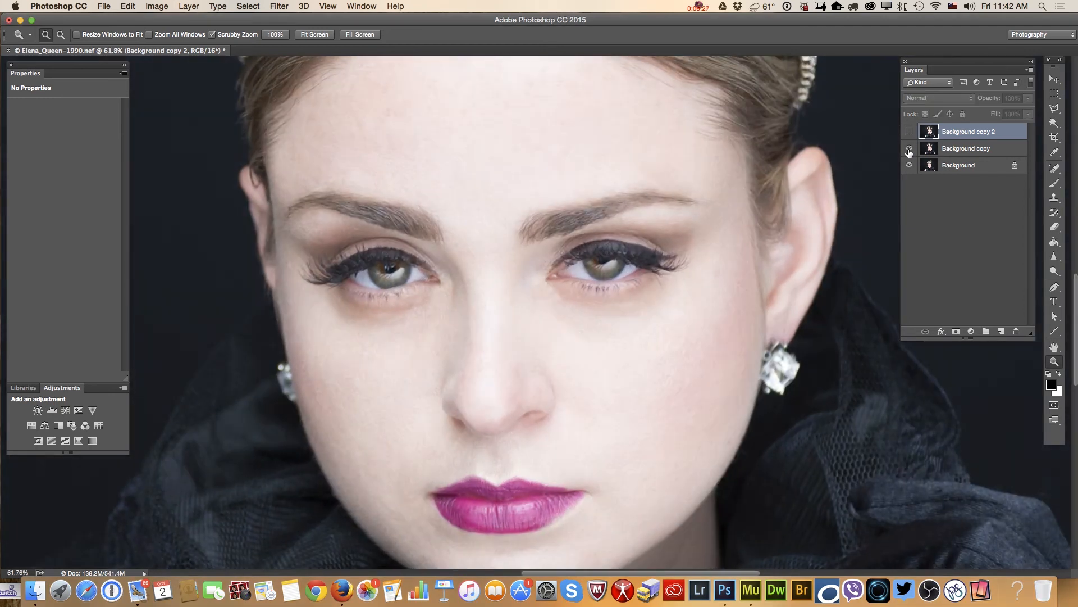
left_click(910, 132)
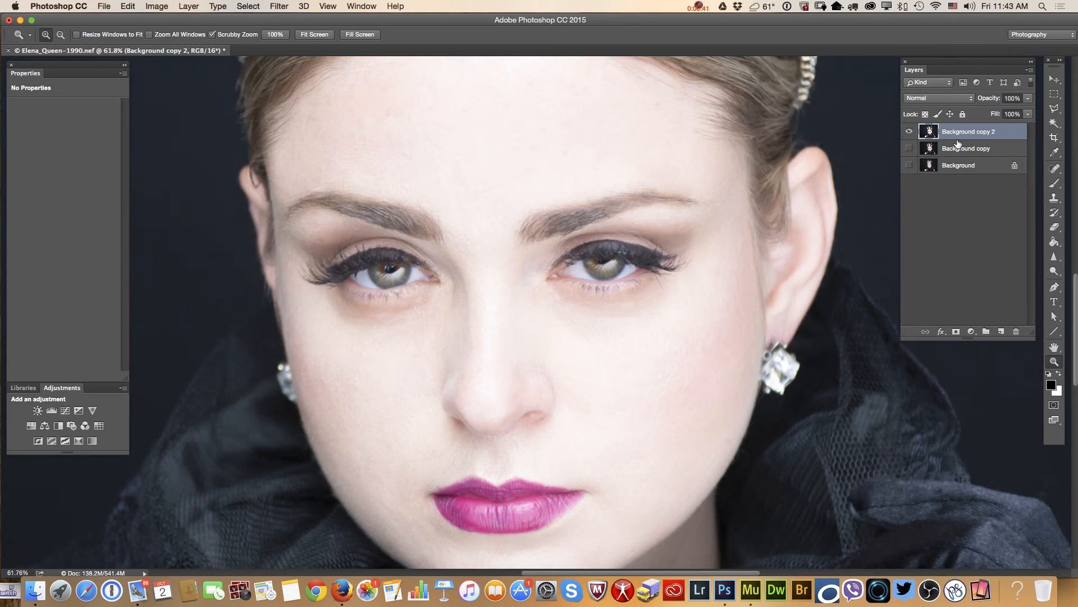
Step: Duplicate the Background copy 2 layer twice and apply the High Pass filter to the topmost copy
left_click_drag(988, 132, 1001, 331)
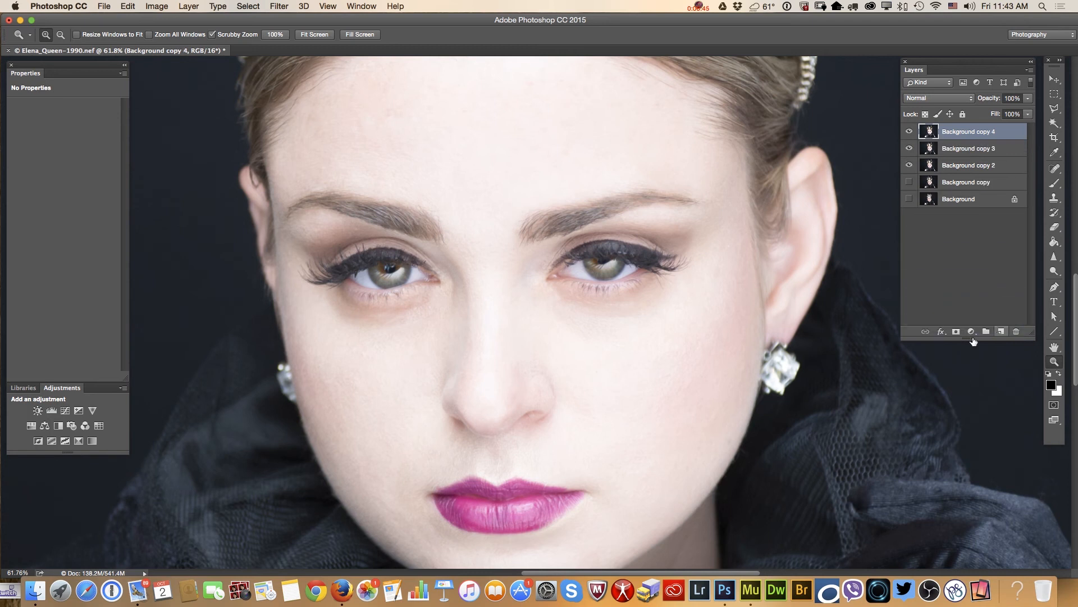
left_click(278, 7)
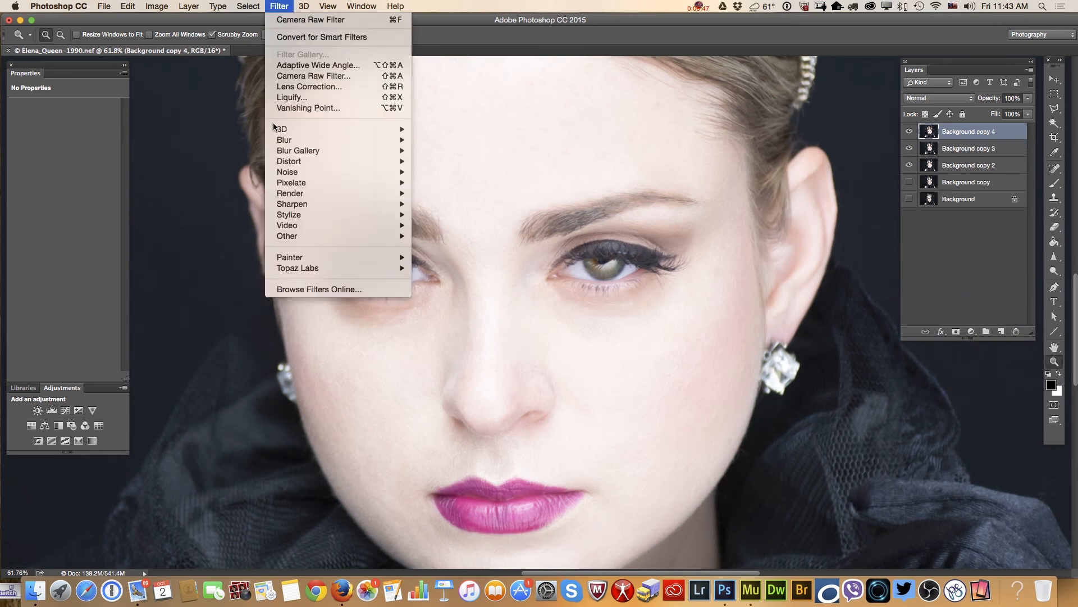
mouse_move(384, 236)
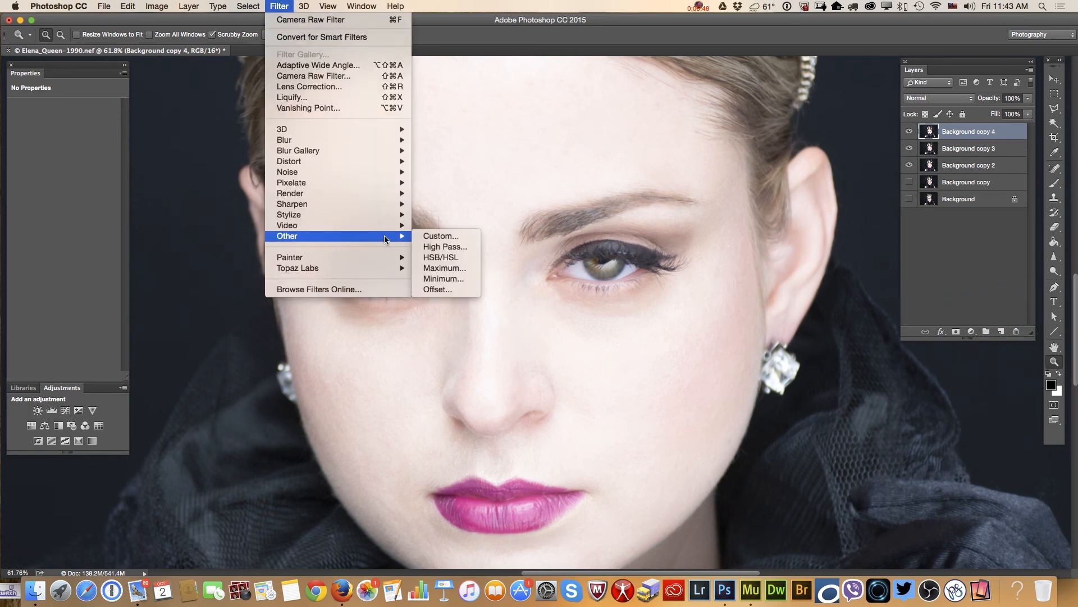
left_click(444, 247)
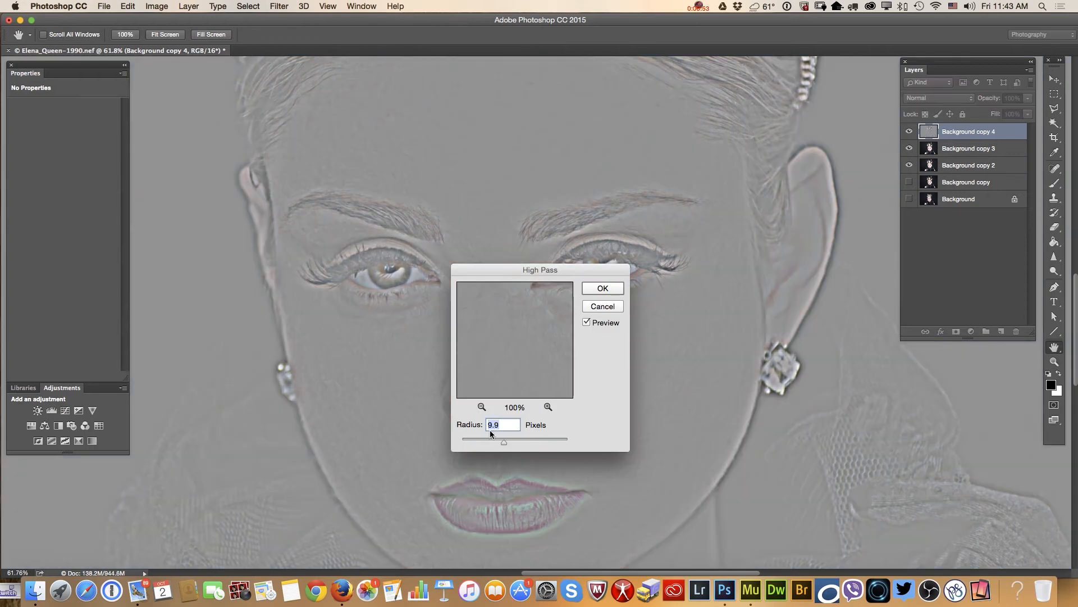
left_click(597, 291)
key("z")
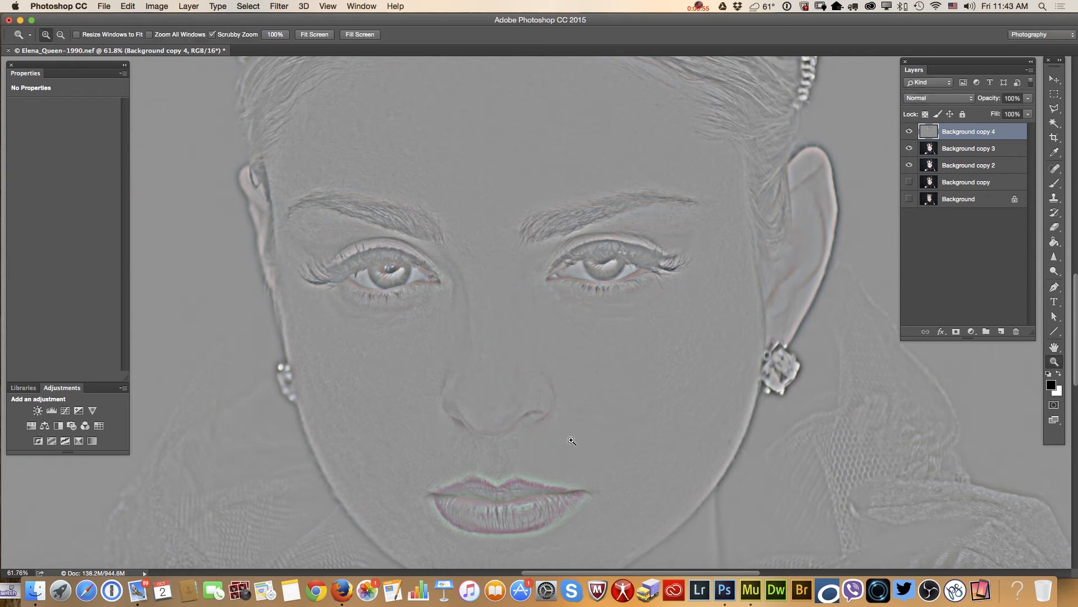
Step: Set the blend mode of the high-pass layer to Overlay and check the sharpening on the face
left_click(925, 98)
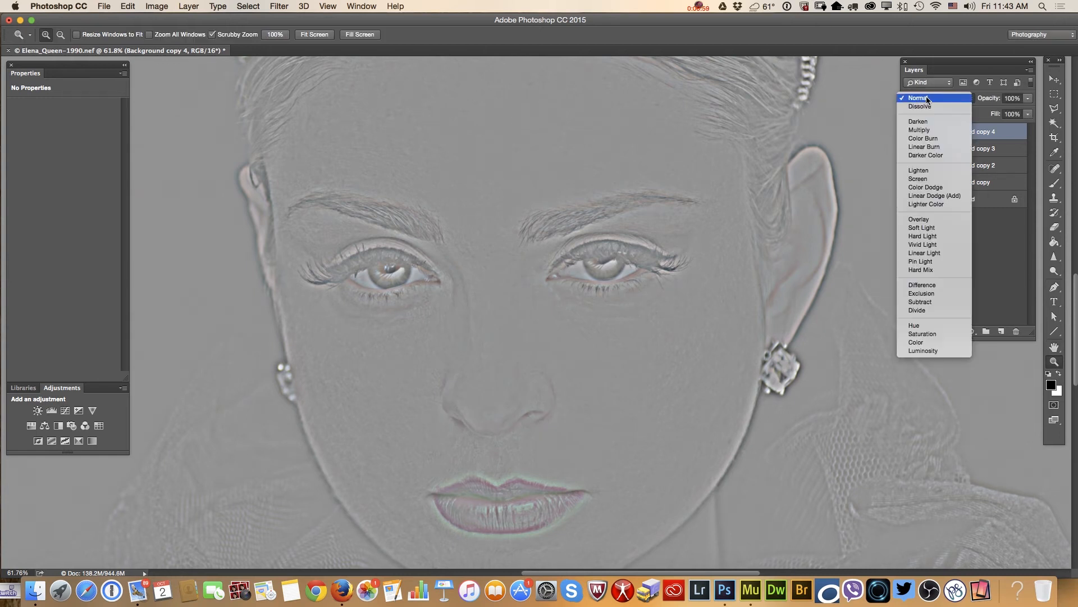
left_click(934, 219)
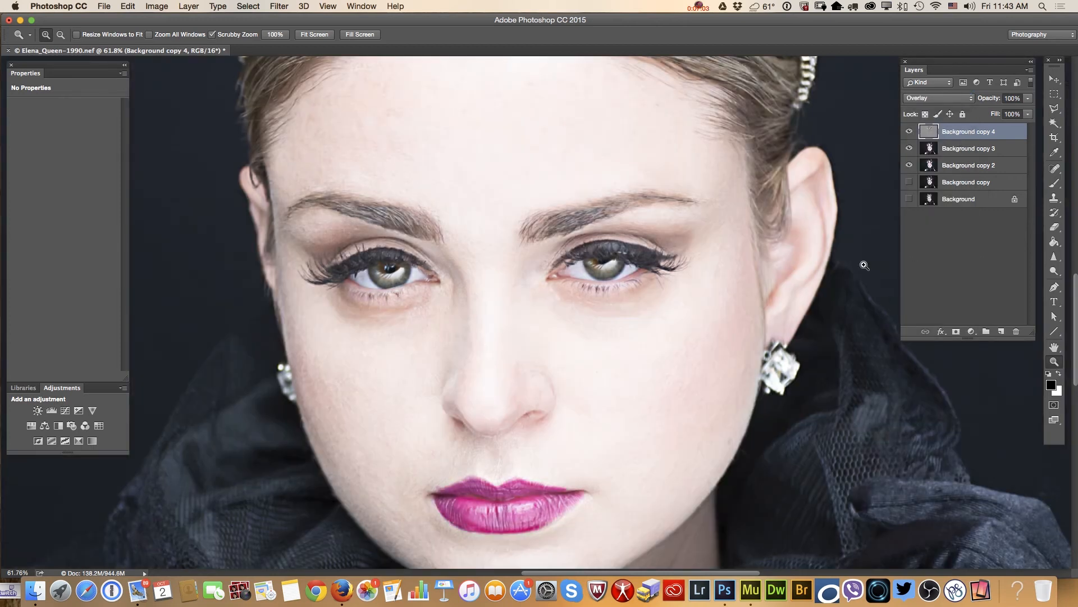
mouse_move(693, 389)
left_mouse_down()
mouse_move(652, 383)
mouse_move(678, 384)
left_mouse_up()
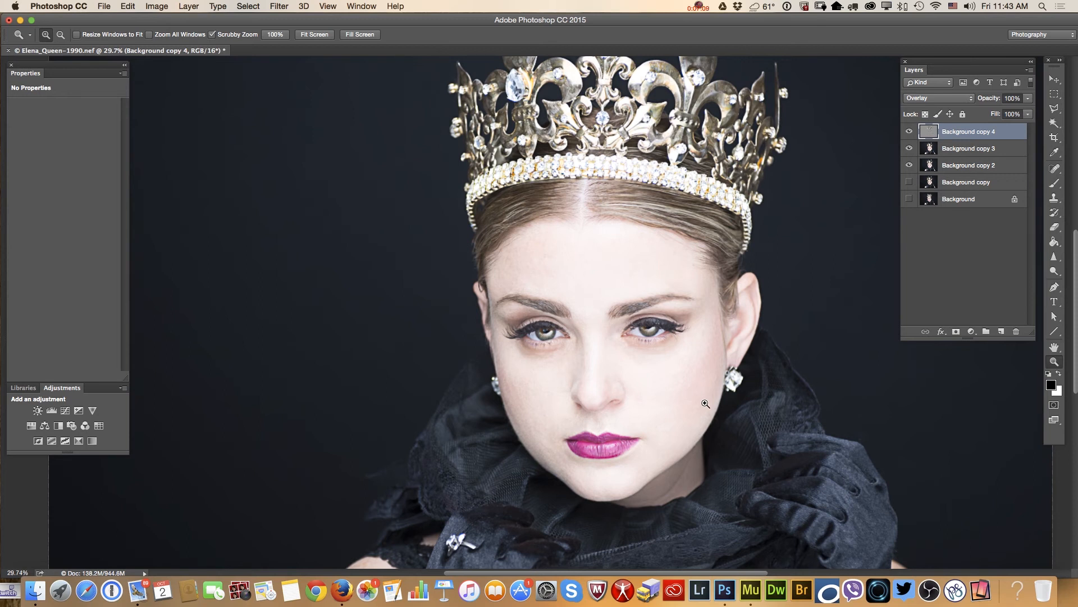
left_click_drag(677, 344, 803, 268)
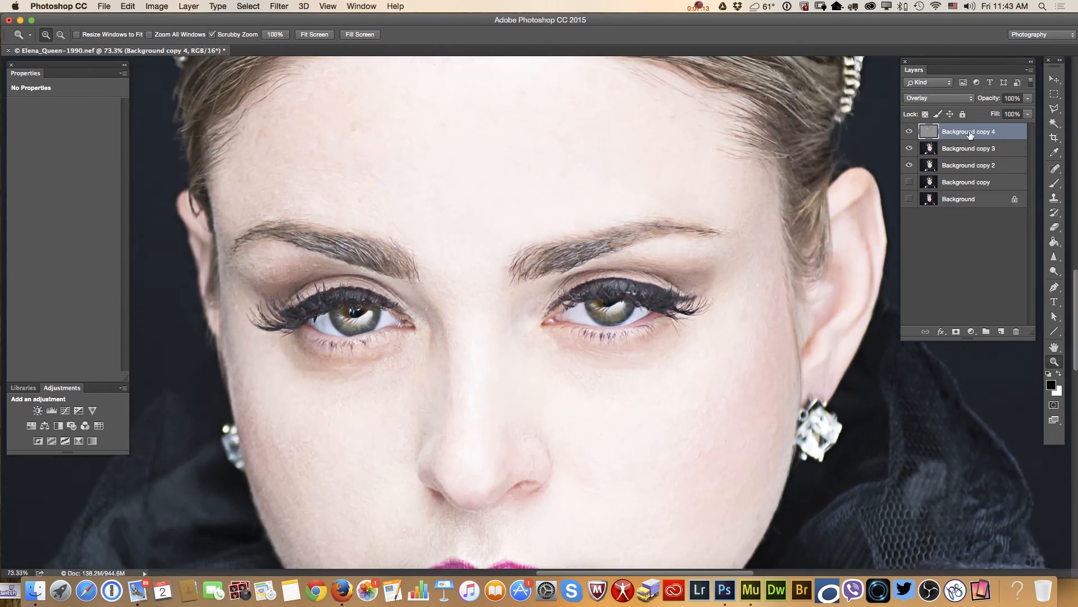
Step: Move the high-pass layer beneath Background copy 3 and add a layer mask to Background copy 3
left_click_drag(968, 133, 972, 158)
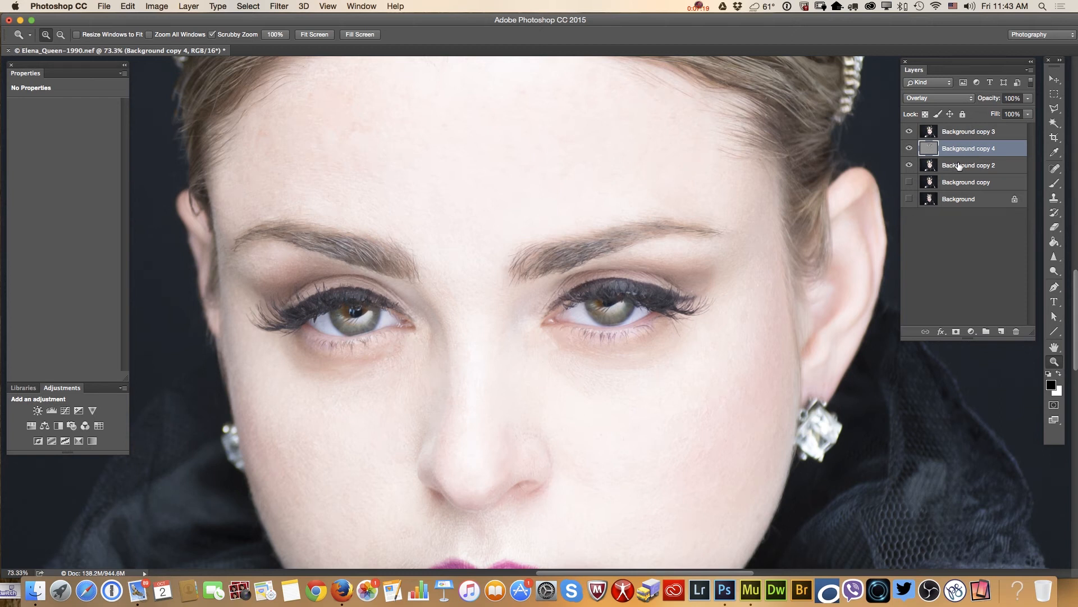
left_click(958, 133)
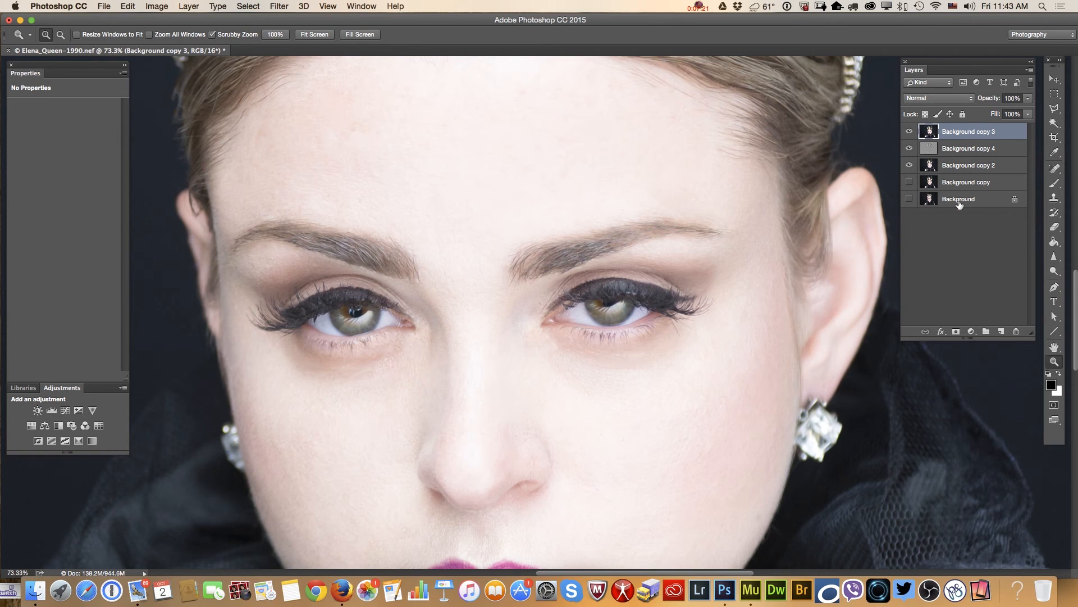
left_click(955, 333)
Step: Paint black on the Background copy 3 mask over both eyes with a 33 px brush at 34% opacity to reveal the sharpening
left_click(621, 329)
left_click(621, 329)
left_click(1052, 186)
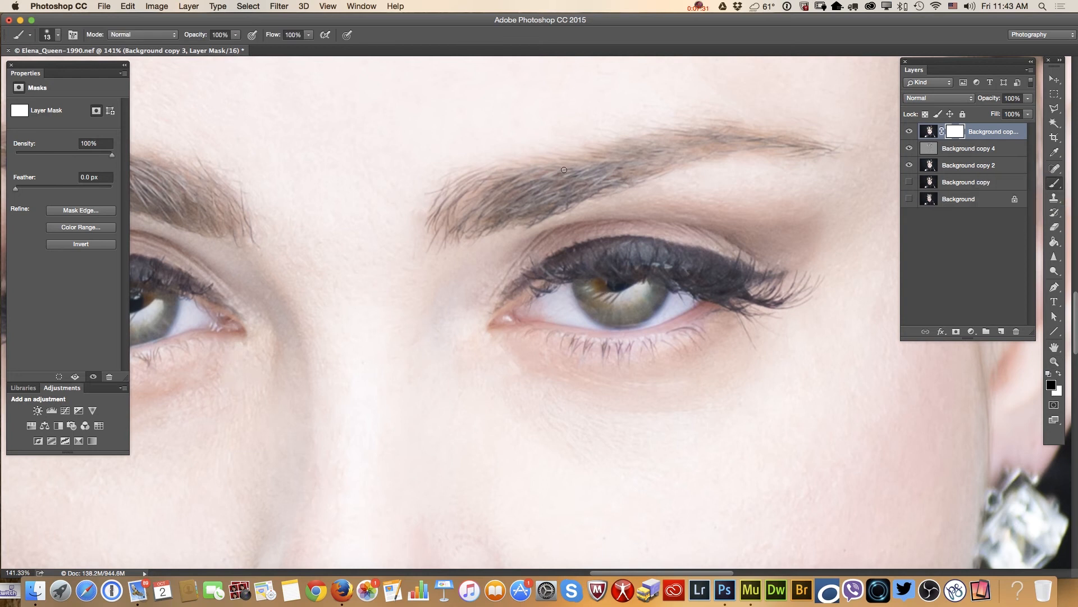
left_click(236, 36)
left_click(205, 48)
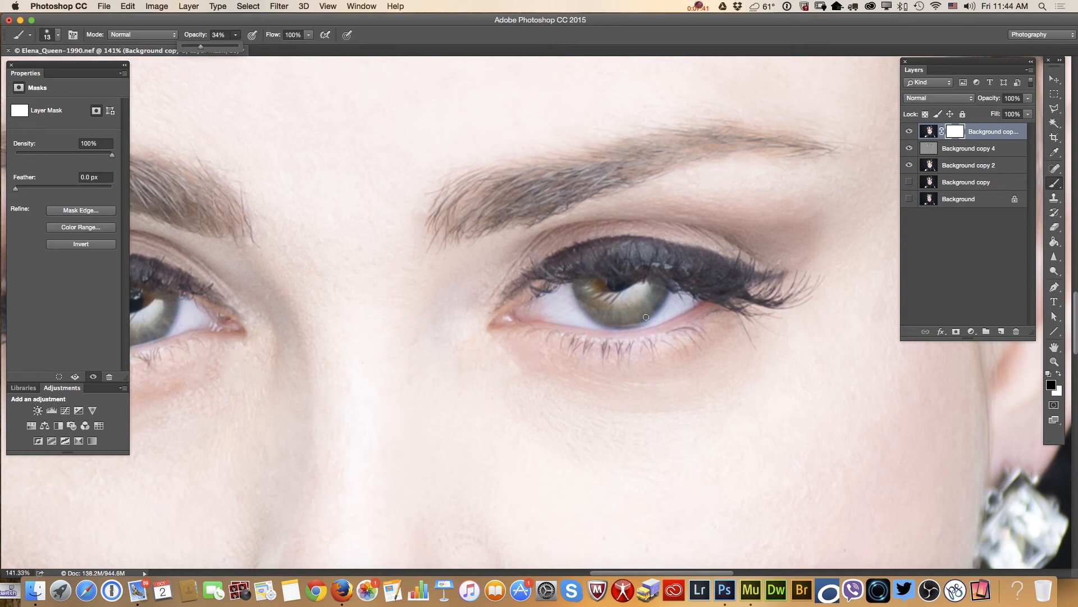
left_click(585, 290)
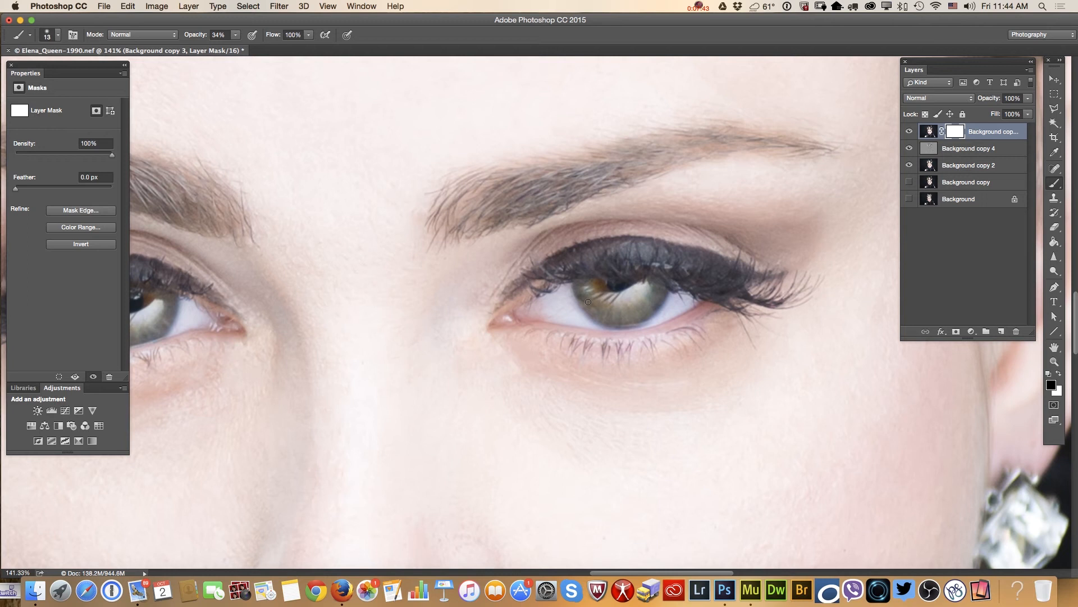
right_click(614, 292)
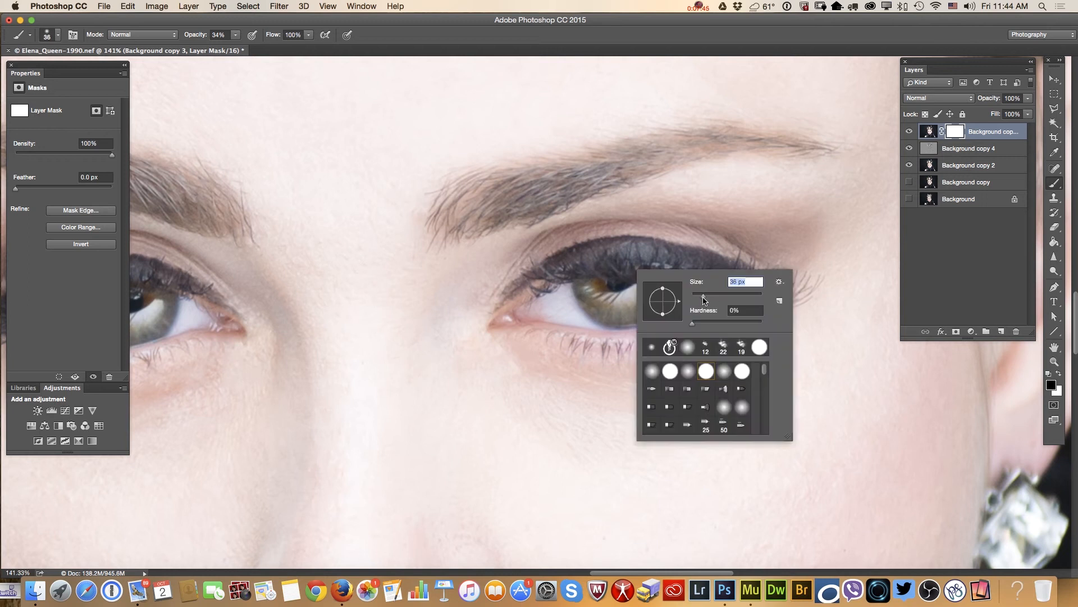
left_click_drag(703, 298, 709, 298)
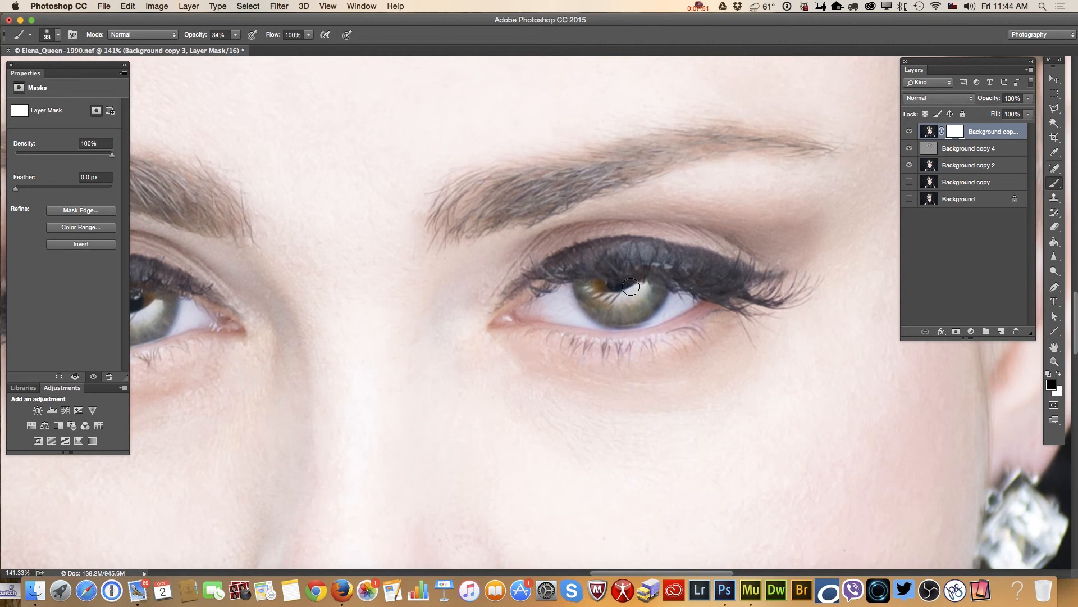
left_click_drag(652, 574, 612, 573)
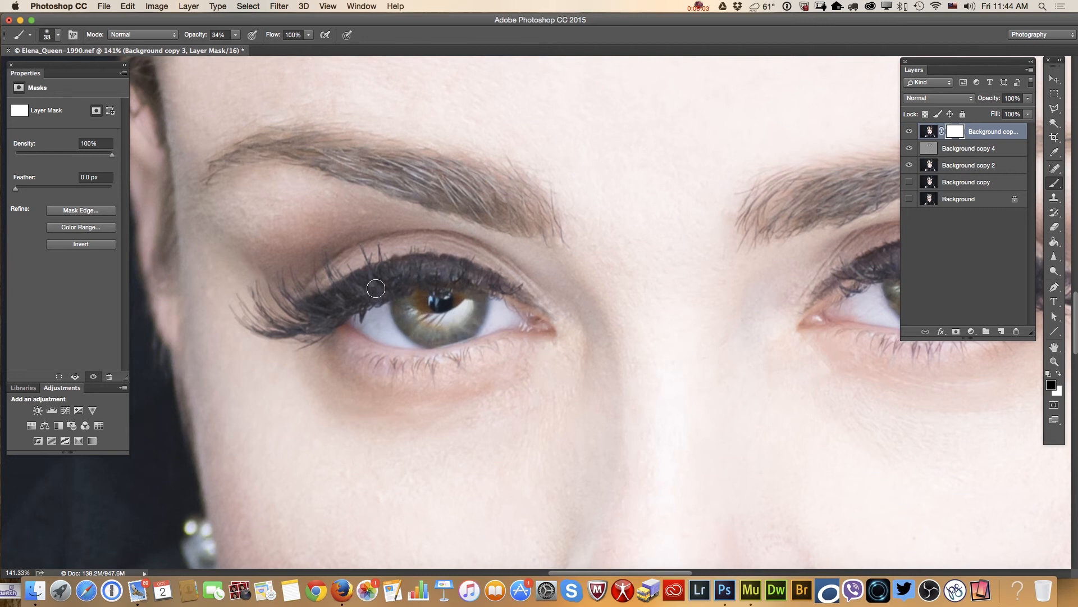
mouse_move(463, 274)
left_mouse_down()
mouse_move(522, 301)
mouse_move(511, 294)
mouse_move(531, 315)
left_mouse_up()
left_click_drag(629, 572, 680, 572)
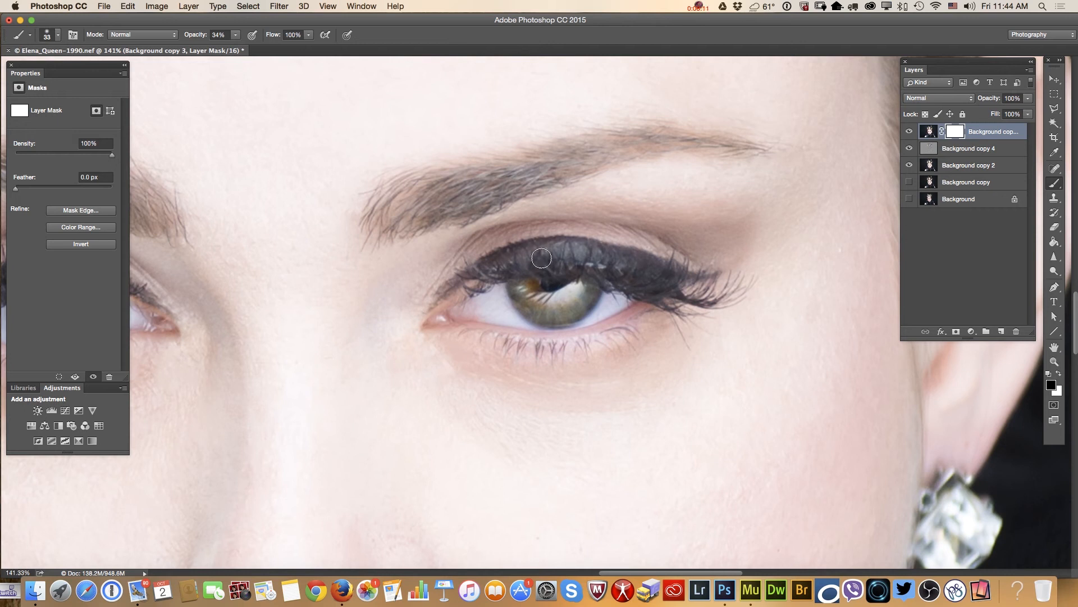
Step: Paint black on the mask along the crown's jewelled band with the brush opacity raised to 100%
left_click(1054, 362)
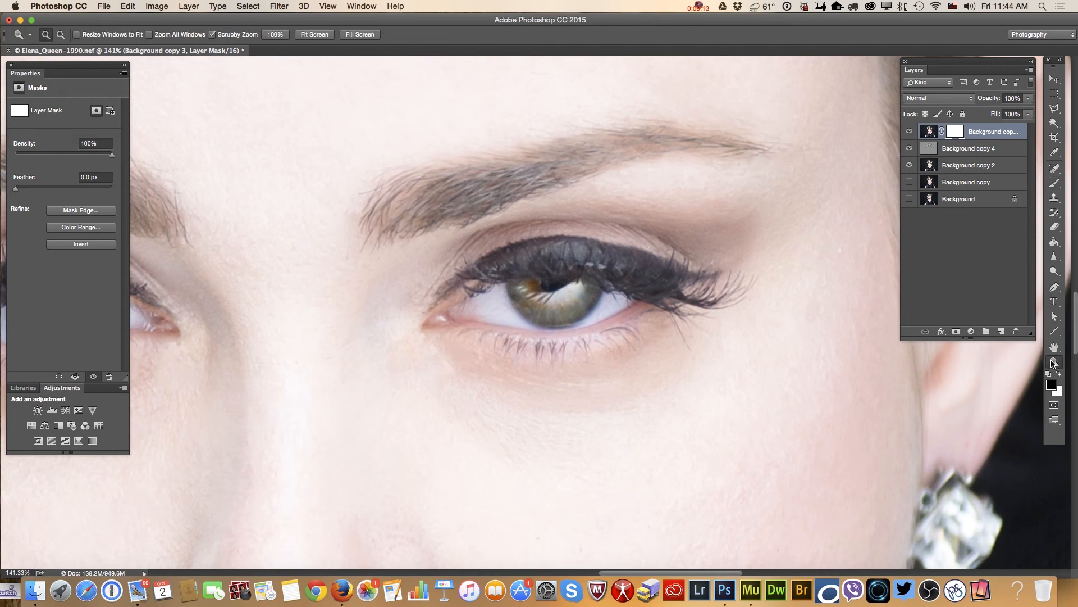
left_click_drag(604, 439, 546, 408)
left_click_drag(610, 233, 641, 227)
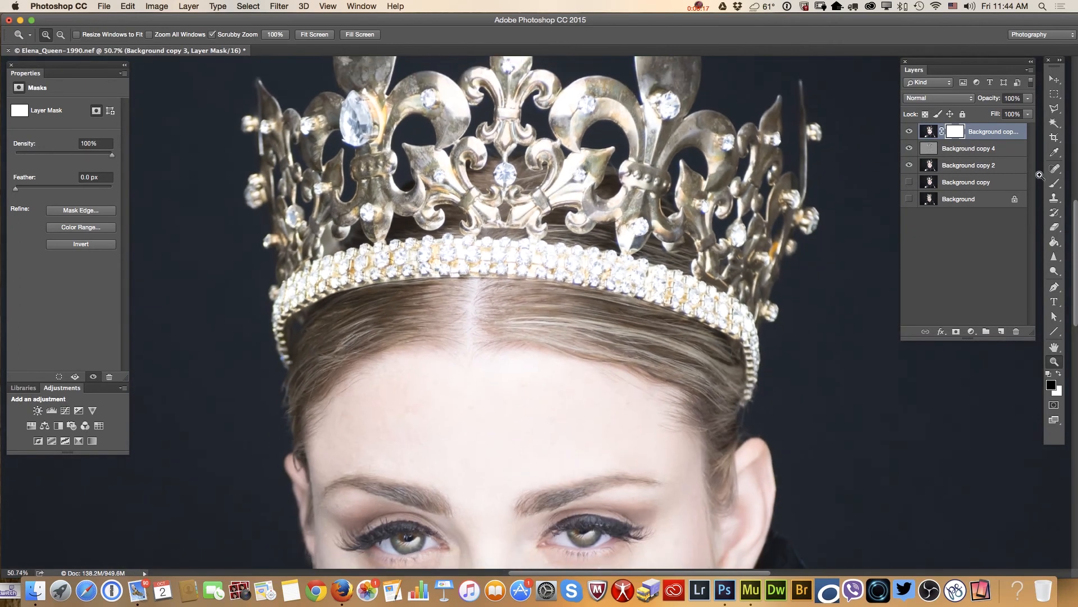
left_click(1054, 183)
left_click(236, 36)
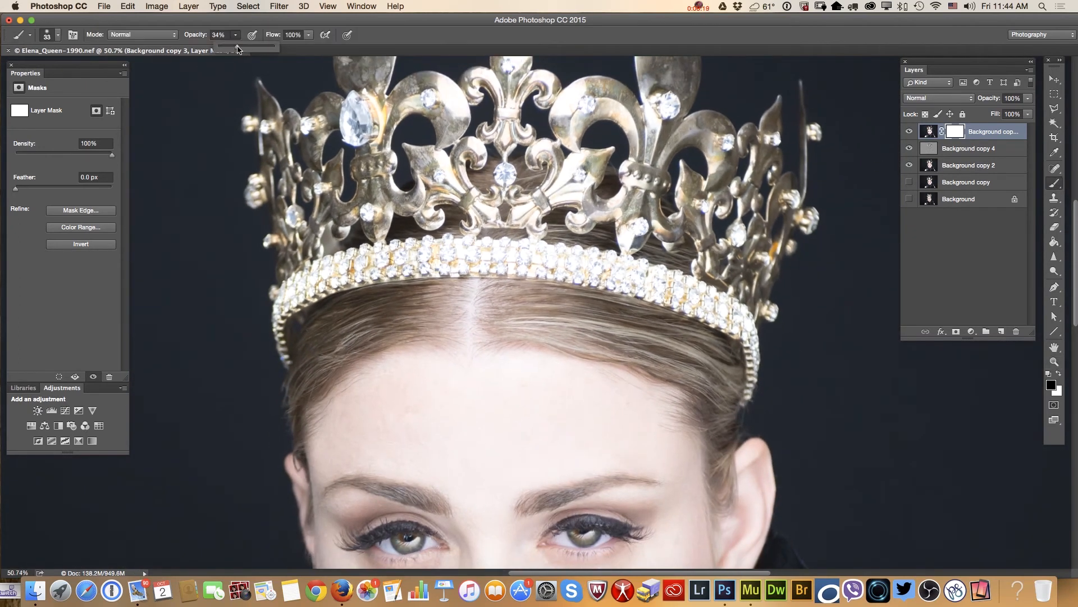
left_click_drag(236, 51, 302, 49)
left_click(332, 274)
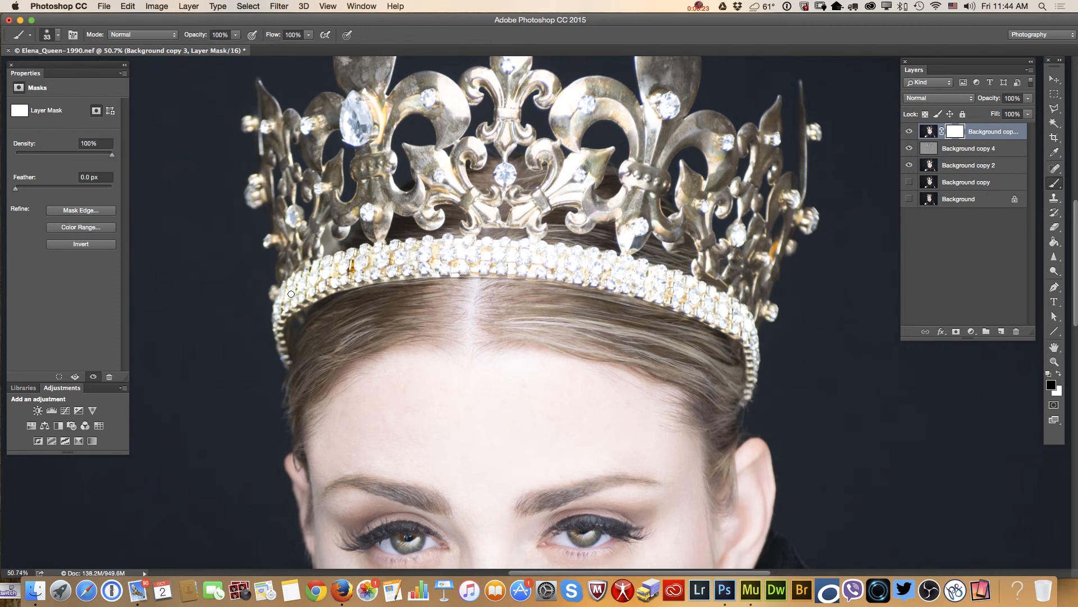
mouse_move(295, 306)
left_mouse_down()
mouse_move(279, 337)
mouse_move(288, 359)
left_mouse_up()
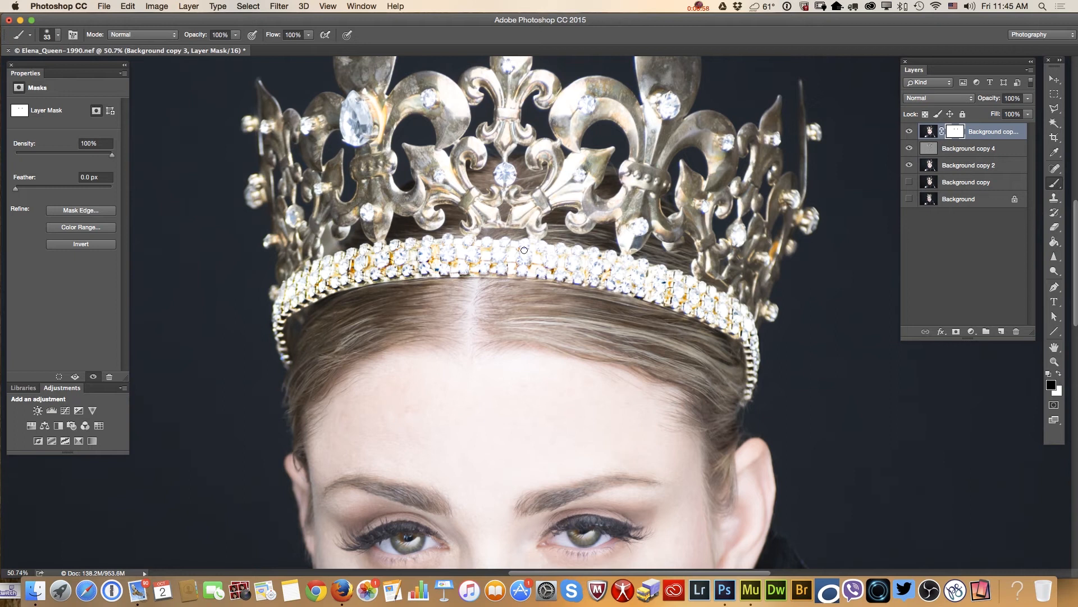
Step: Paint white on the mask over the orange areas of the jewelled band to soften the sharpening there
left_click(1054, 361)
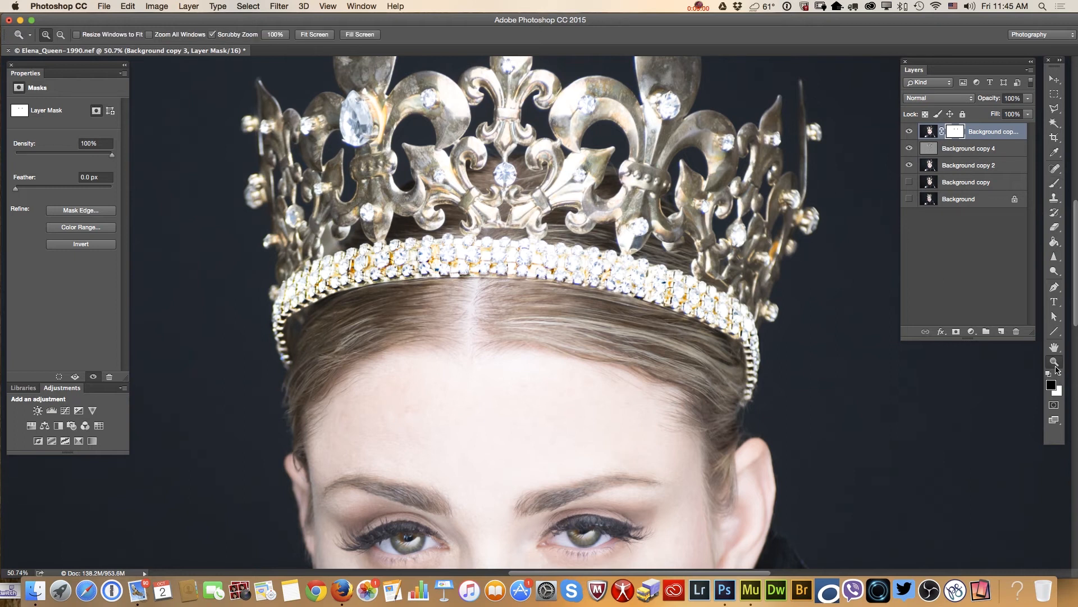
left_click_drag(656, 282, 720, 332)
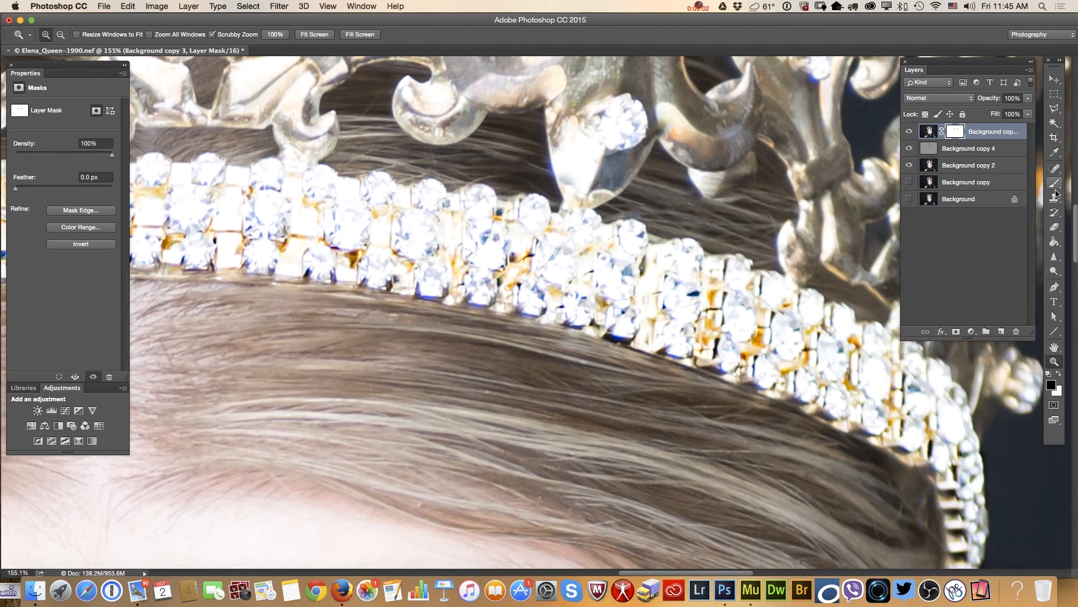
left_click(1054, 183)
left_click(1059, 373)
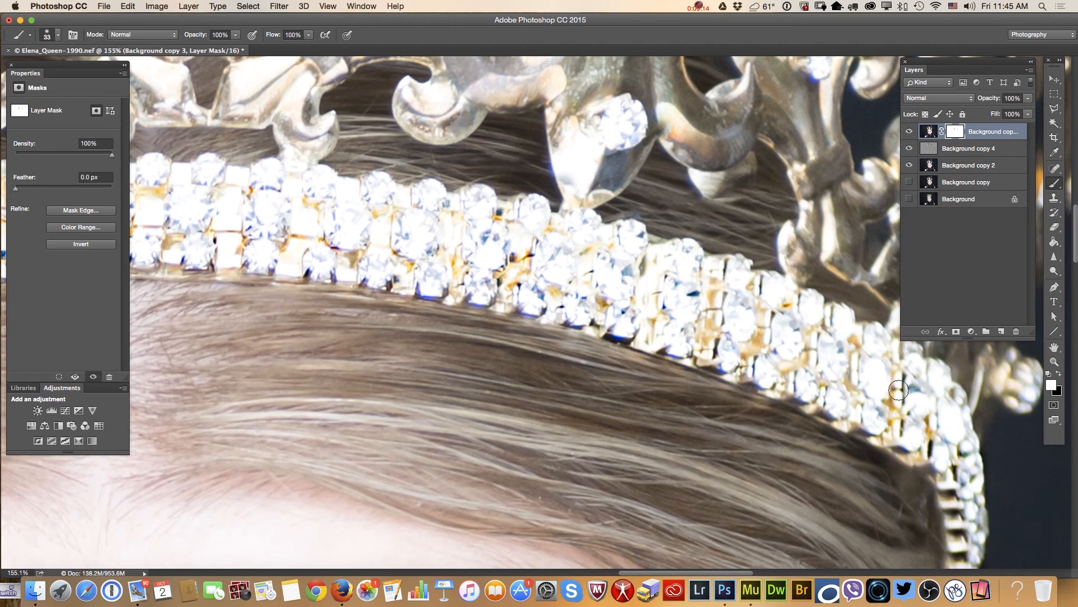
Step: Reduce the opacity of the high-pass layer, Background copy 4, to 73%
left_click(972, 149)
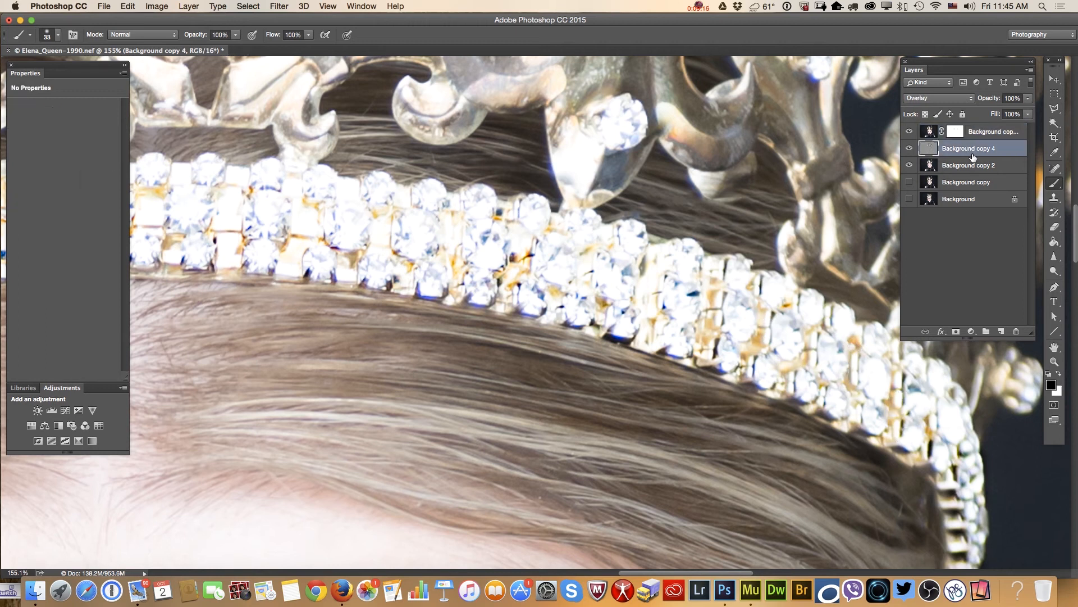
left_click(1029, 99)
left_click_drag(1029, 113, 962, 112)
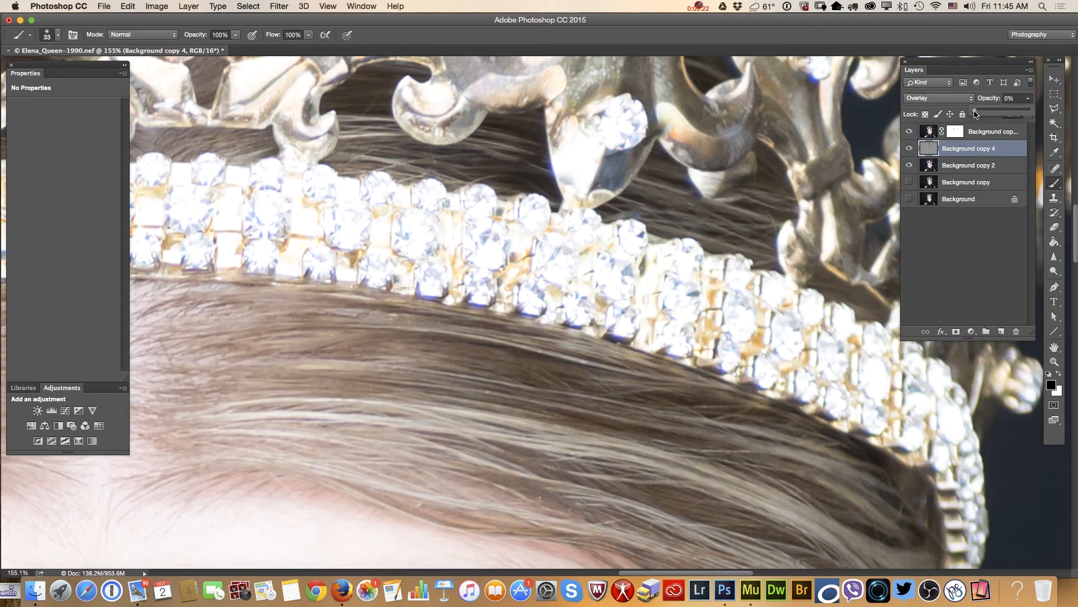
left_click_drag(975, 112, 1015, 114)
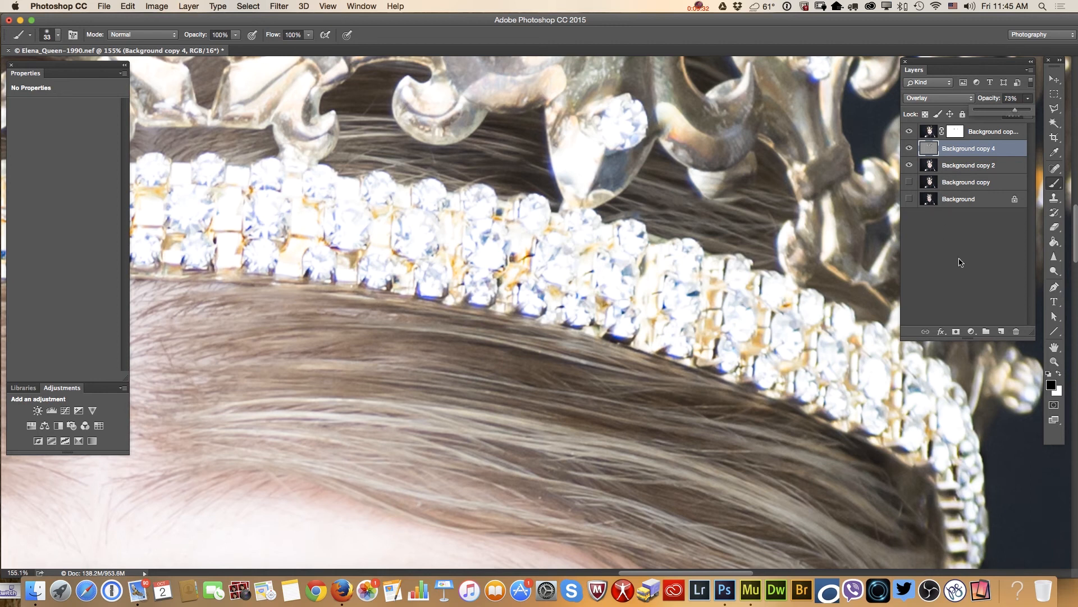
Step: Merge the visible layers into a single layer above Background copy and check the whole portrait
left_click(1054, 361)
left_click_drag(710, 377, 736, 353)
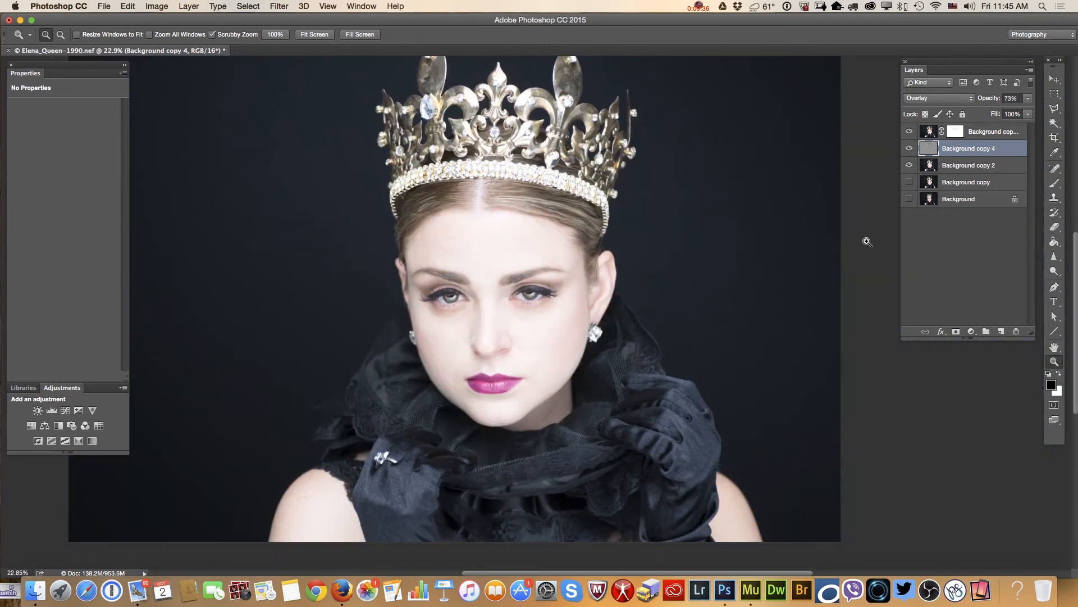
left_click(1030, 70)
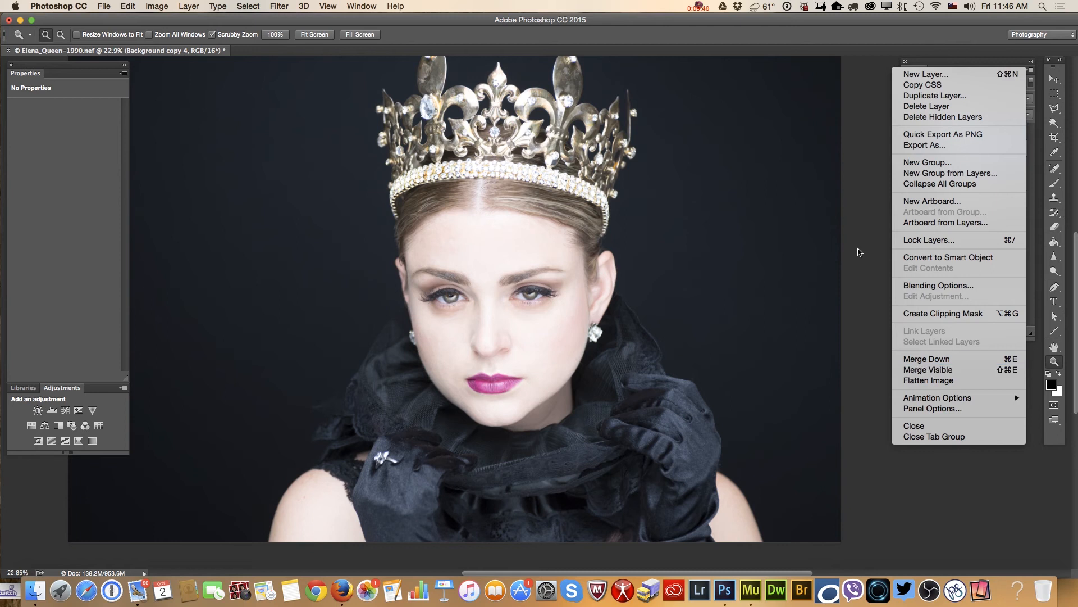
left_click(858, 251)
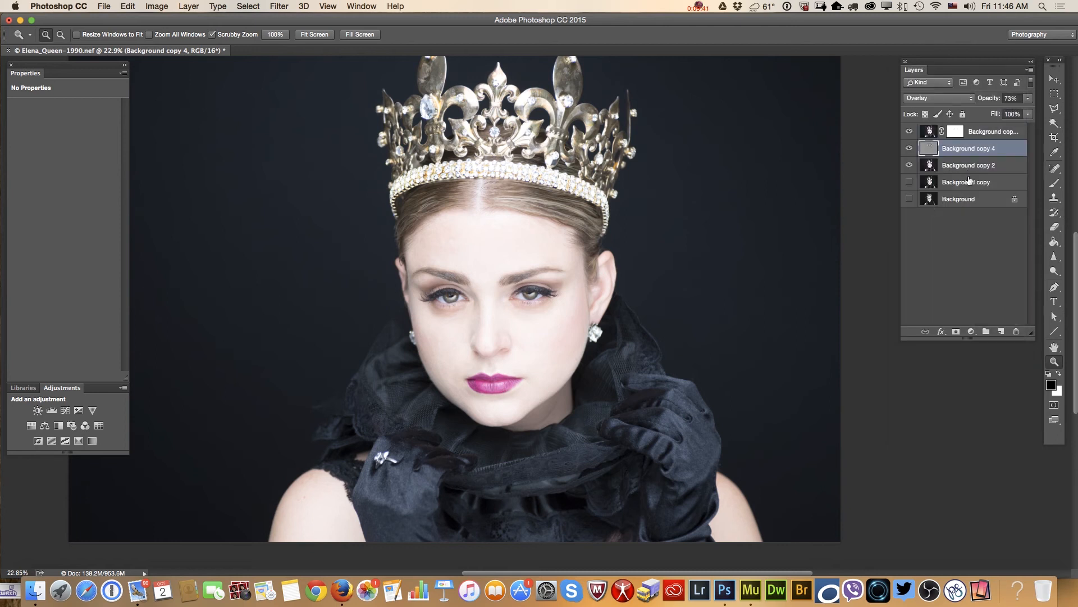
left_click(1030, 70)
left_click(971, 375)
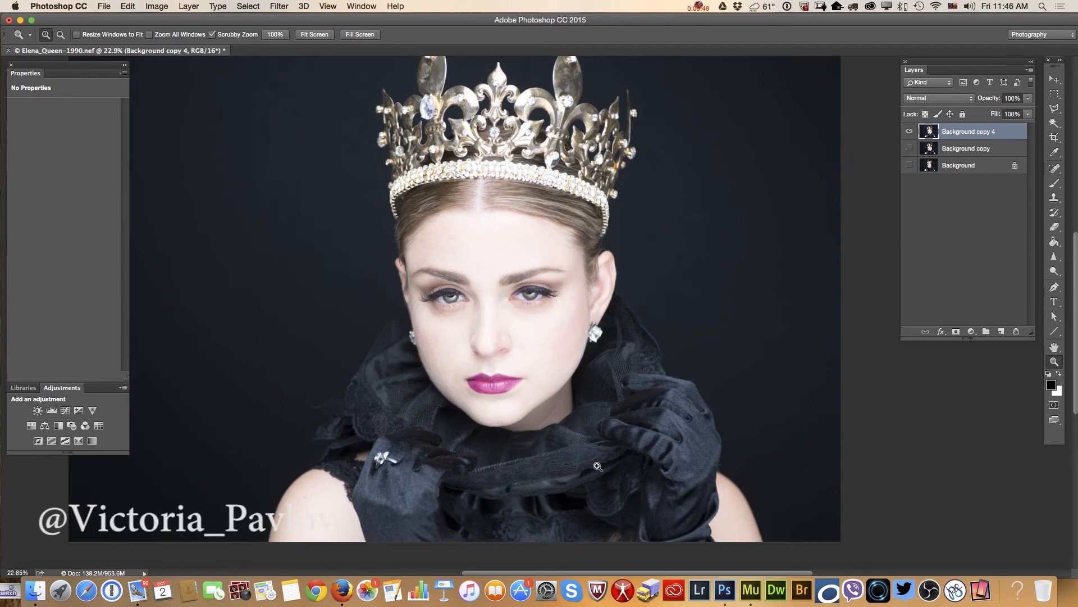
key("alt")
left_click(574, 444, "alt")
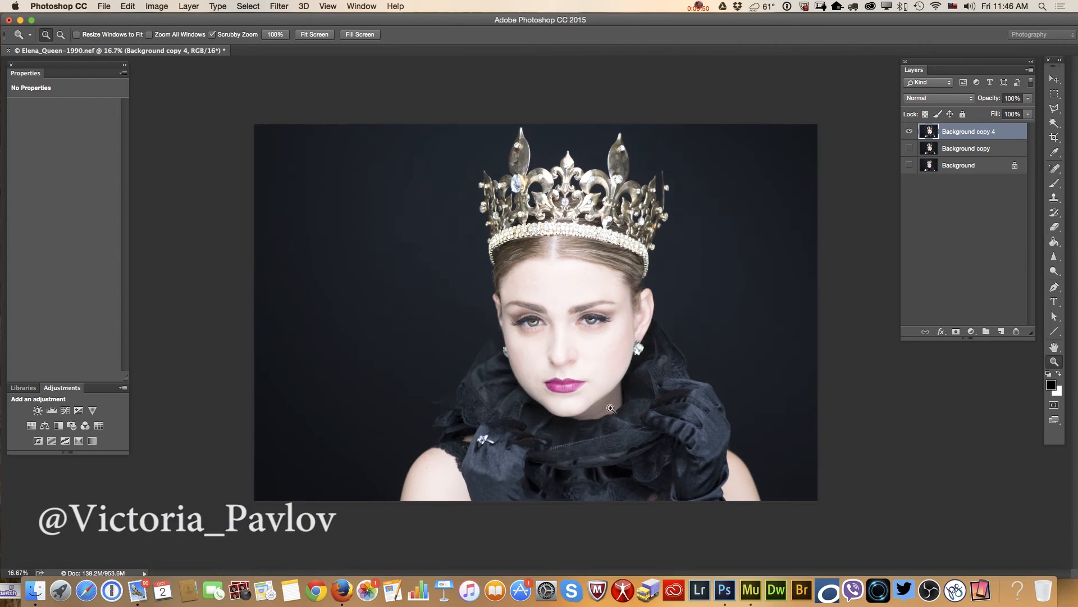
left_click(617, 385)
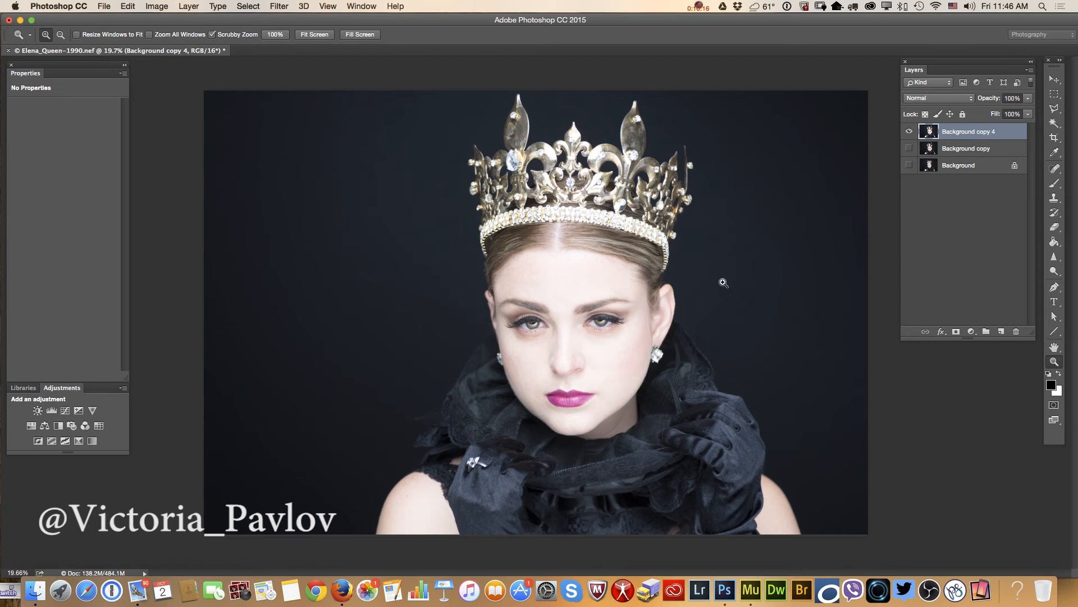
Step: Add an Exposure adjustment layer with exposure -0.16 and gamma correction 0.92
left_click(79, 411)
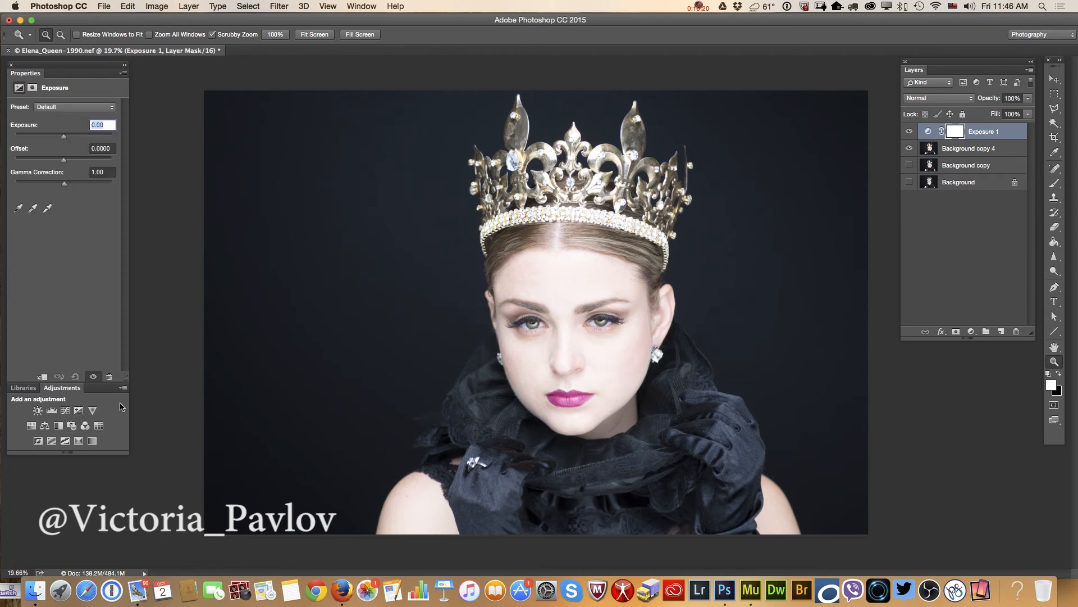
left_click_drag(63, 138, 62, 140)
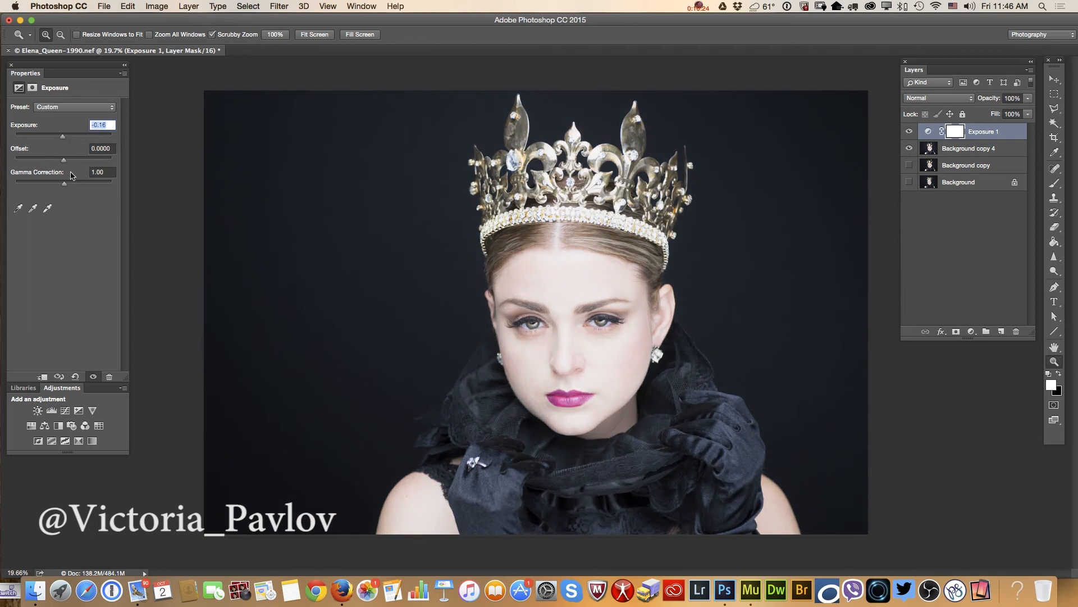
left_click_drag(67, 186, 70, 186)
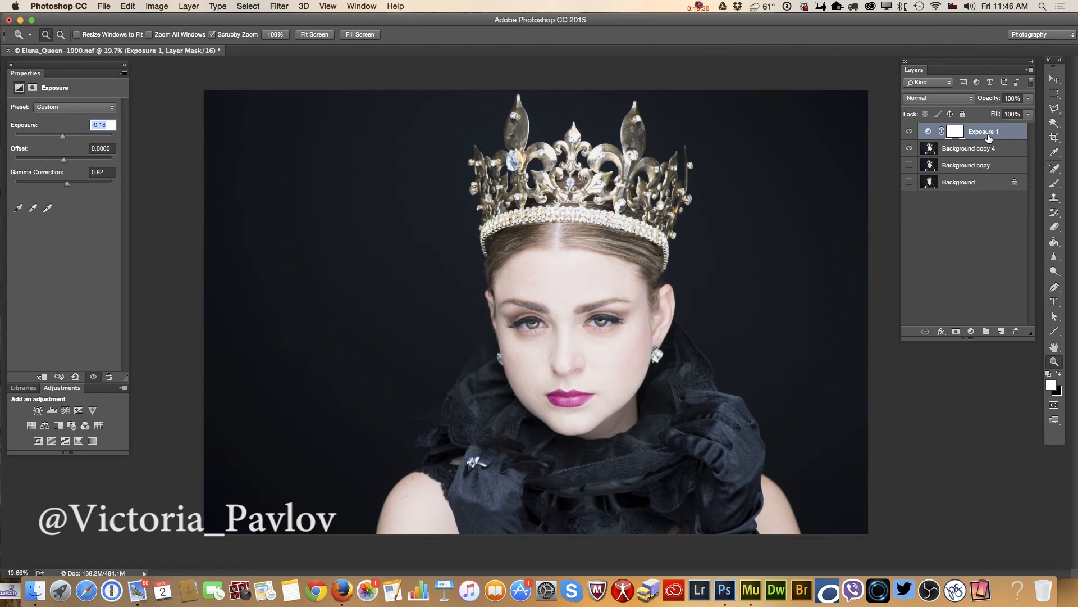
Step: Lower the opacity of the Exposure adjustment layer, keeping its blend mode at Normal
left_click(1029, 100)
mouse_move(1030, 113)
left_mouse_down()
mouse_move(971, 114)
mouse_move(1031, 115)
left_mouse_up()
left_click(948, 99)
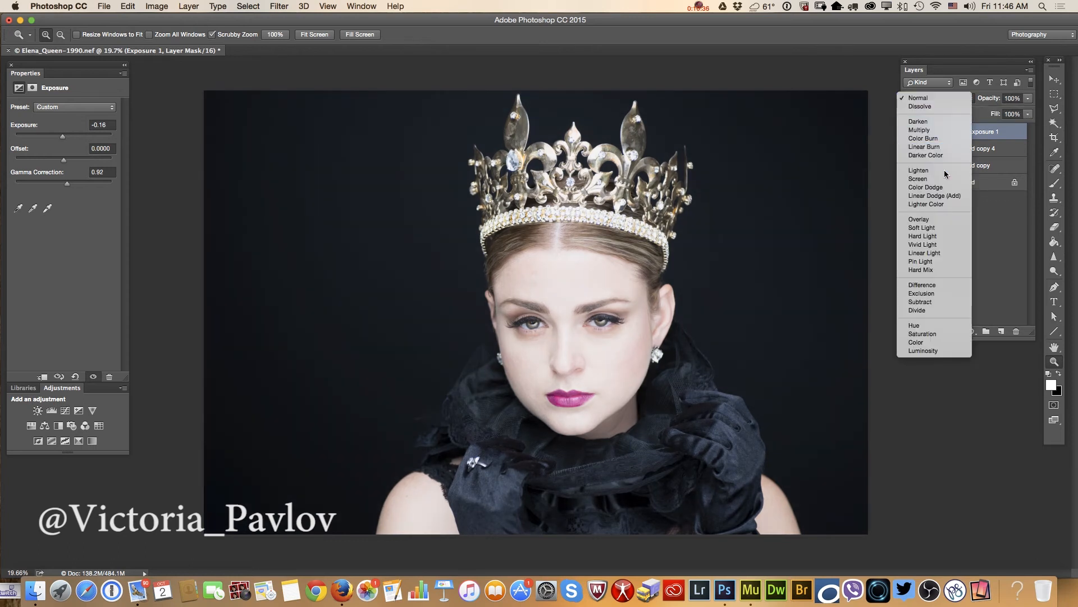
left_click(992, 106)
left_click(1027, 100)
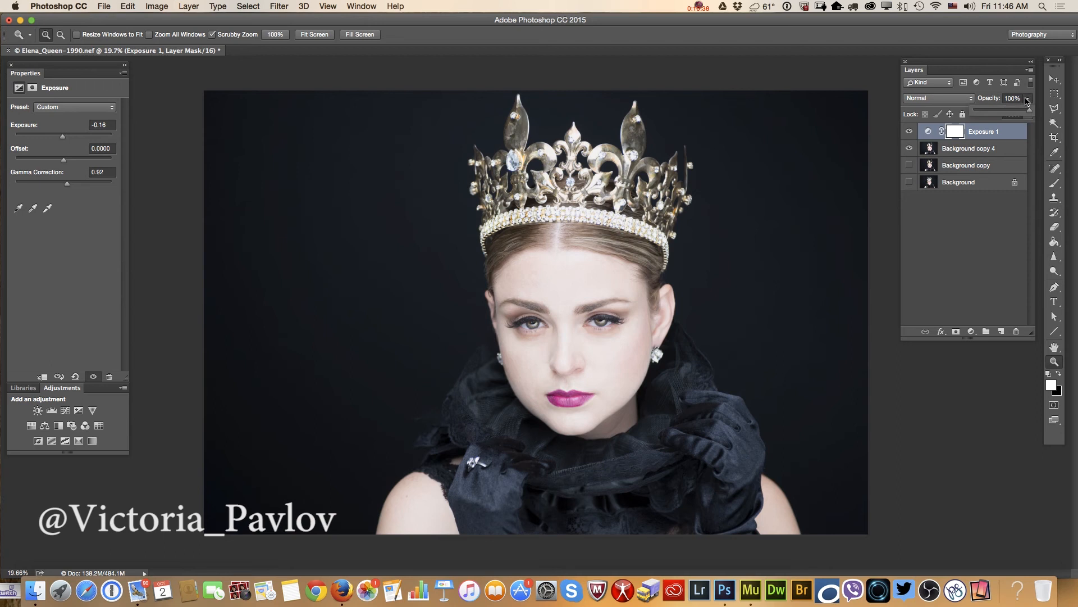
left_click_drag(1031, 113, 1016, 114)
Step: Add a Curves adjustment with highlights anchored at 208/210 and shadows lowered to input 95, output 85, then reduce the layer's opacity to 47%
left_click(65, 410)
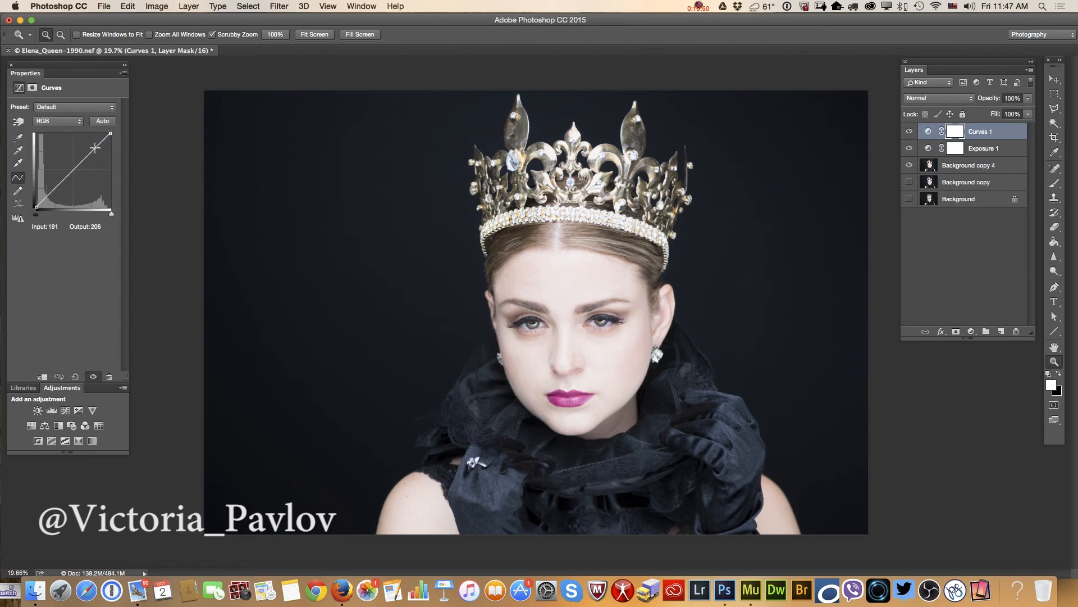
left_click(97, 147)
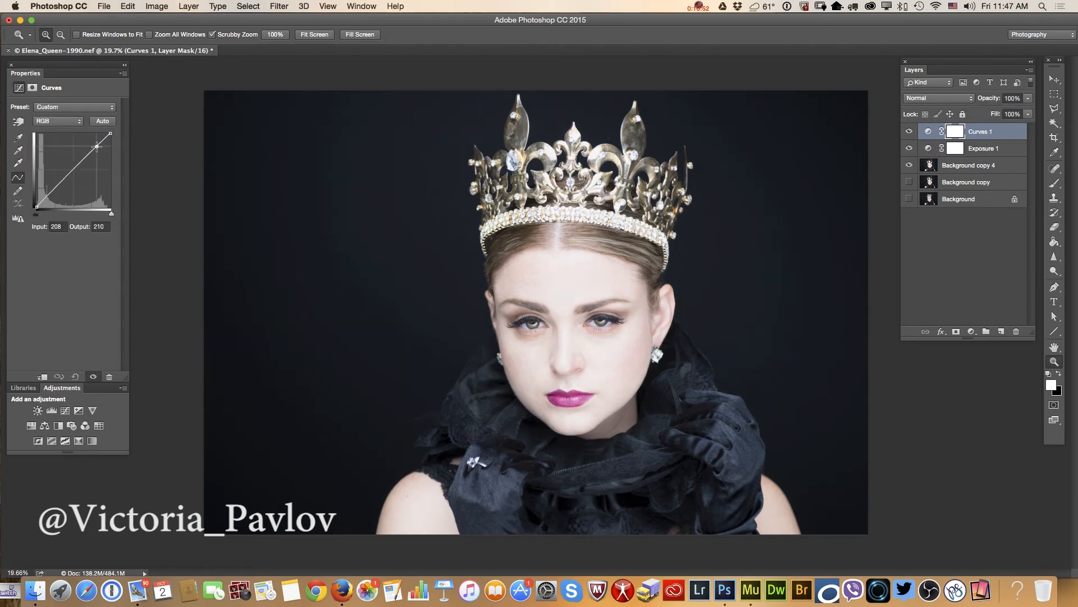
left_click_drag(64, 179, 65, 182)
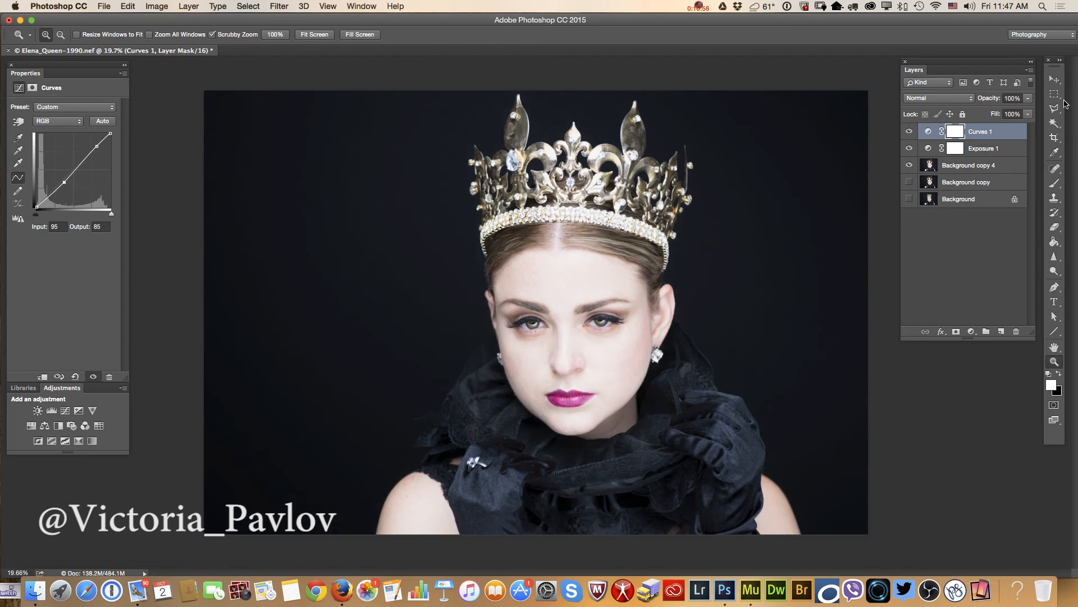
left_click_drag(1031, 101, 994, 113)
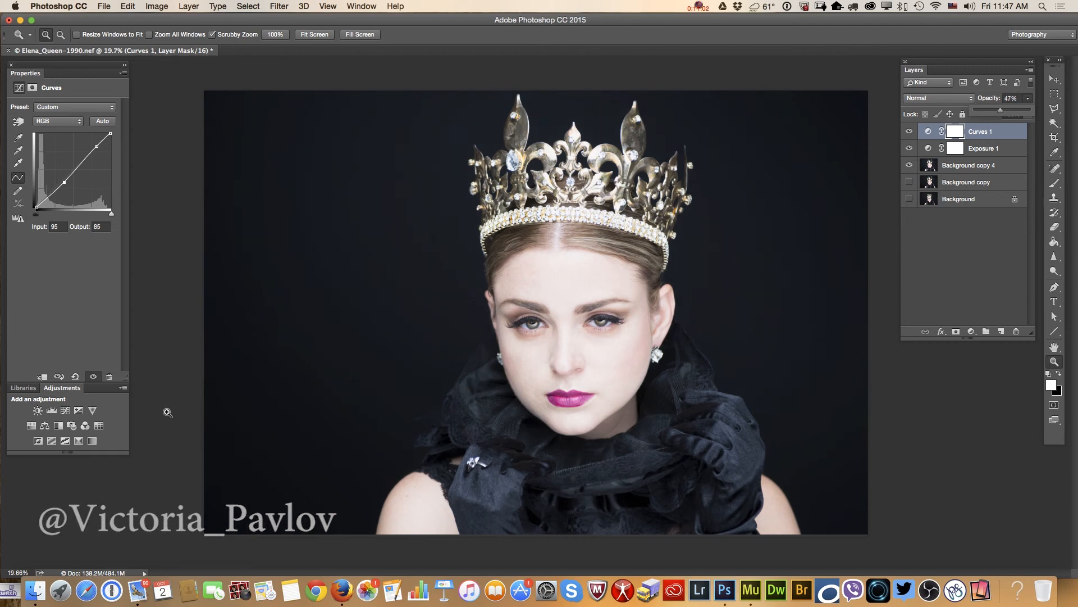
Step: Add a Color Lookup adjustment layer using the FallColors.look 3D LUT
left_click(99, 425)
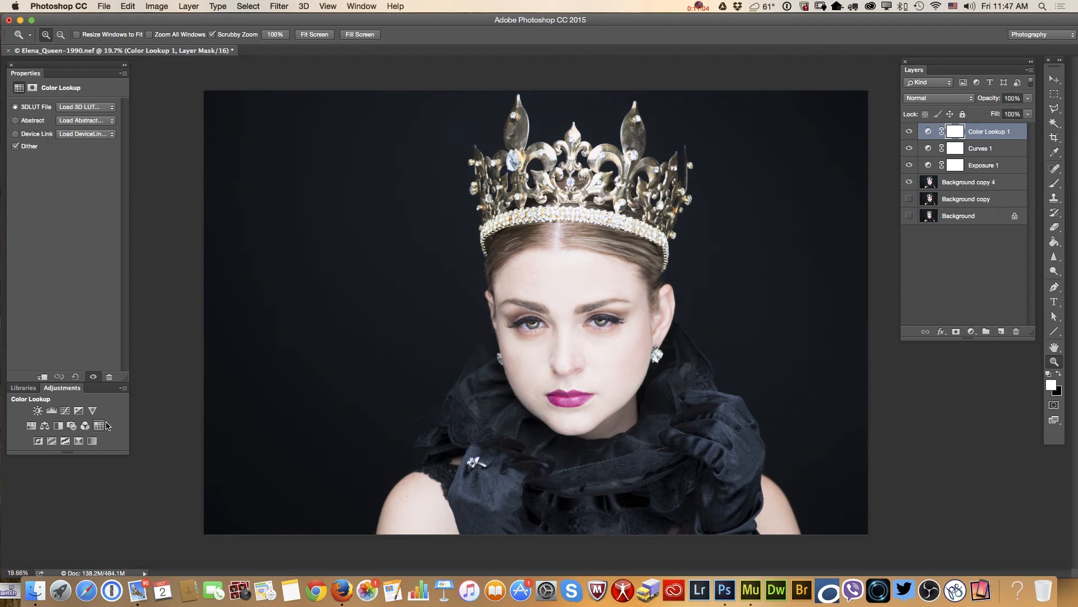
left_click(83, 108)
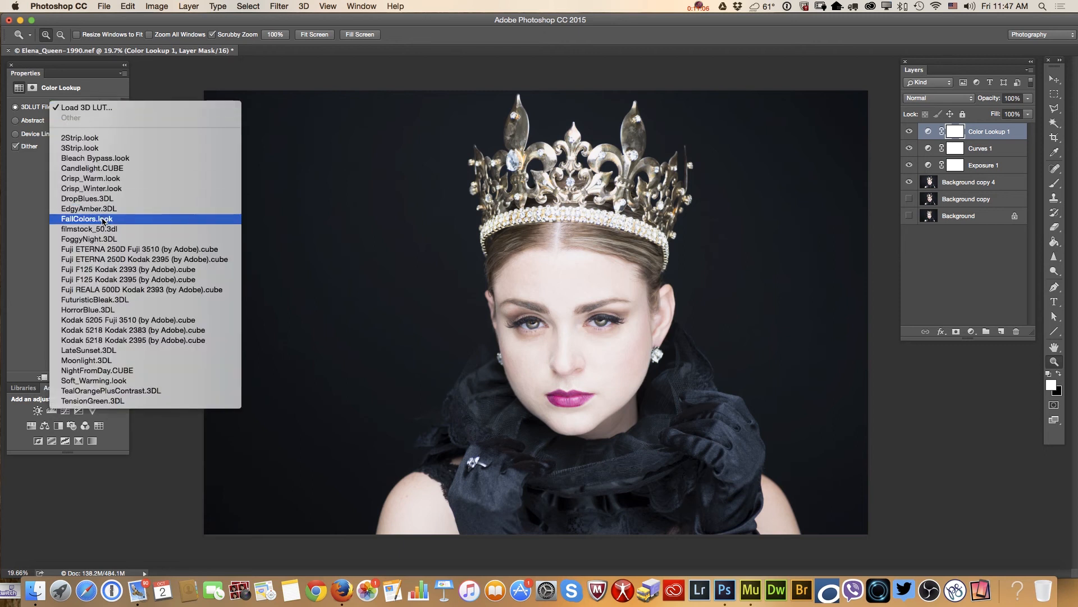
left_click(97, 221)
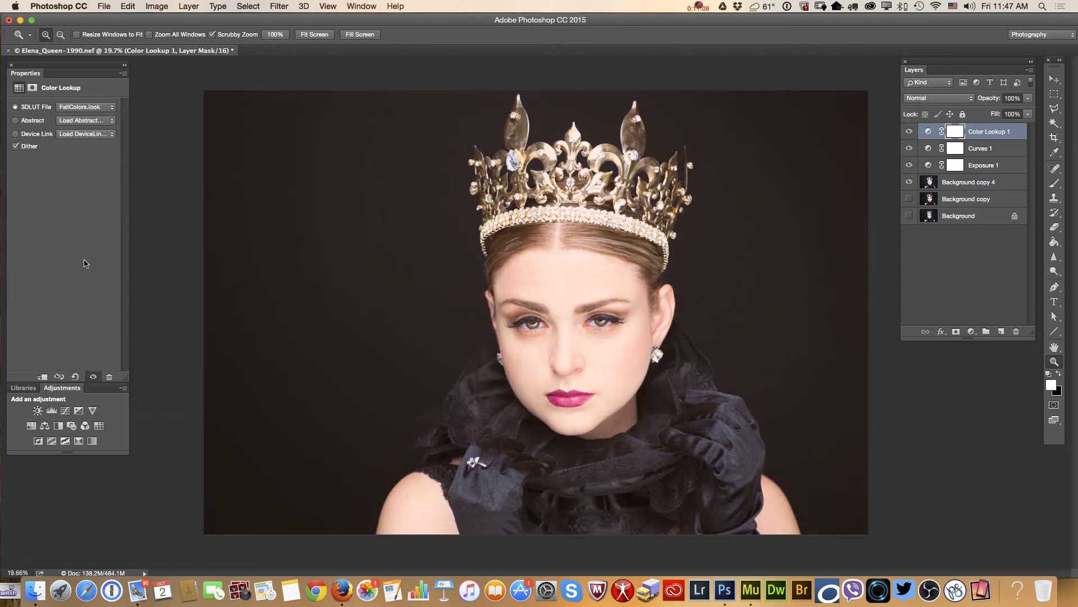
Step: Reduce the Color Lookup layer's opacity to 15% and compare the portrait with and without it
left_click(1028, 99)
left_click_drag(1032, 116, 987, 113)
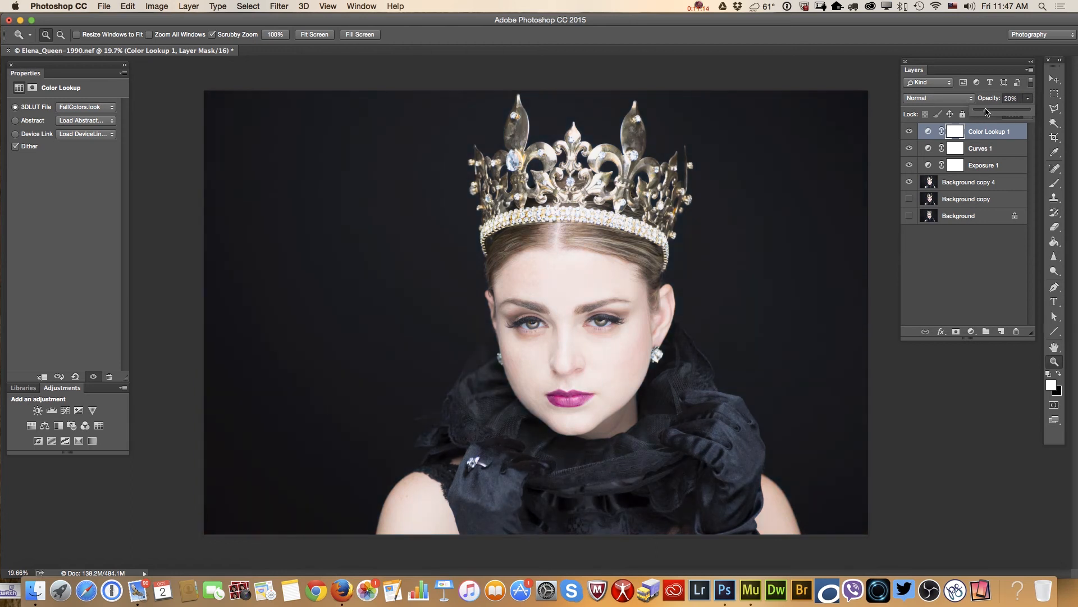
left_click_drag(981, 114, 983, 114)
left_click(909, 133)
left_click(909, 133)
Step: Merge all visible layers into one and duplicate the merged layer
left_click(1030, 70)
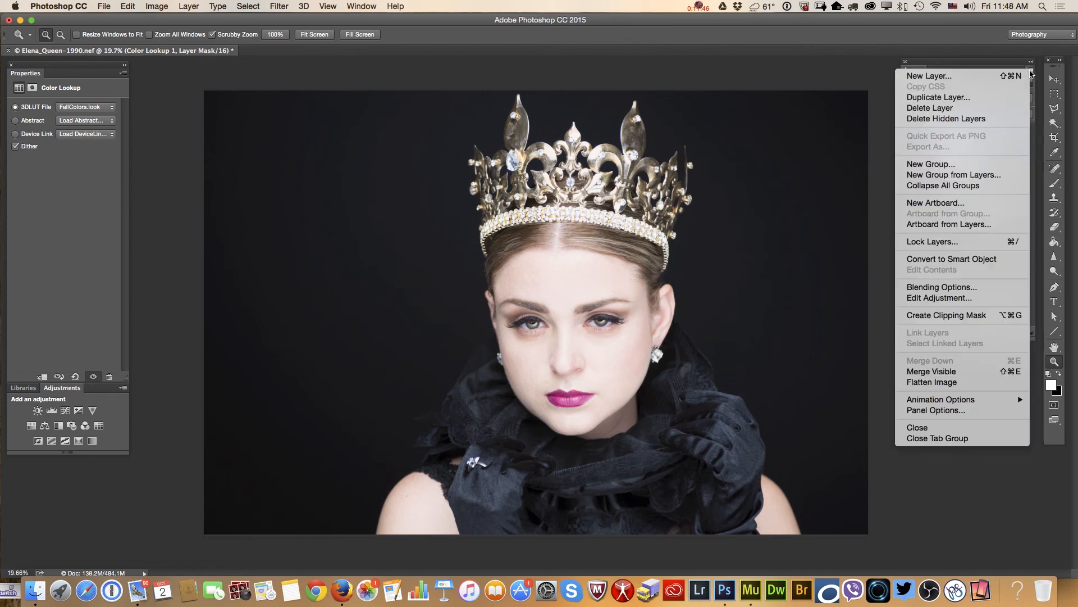
left_click(979, 373)
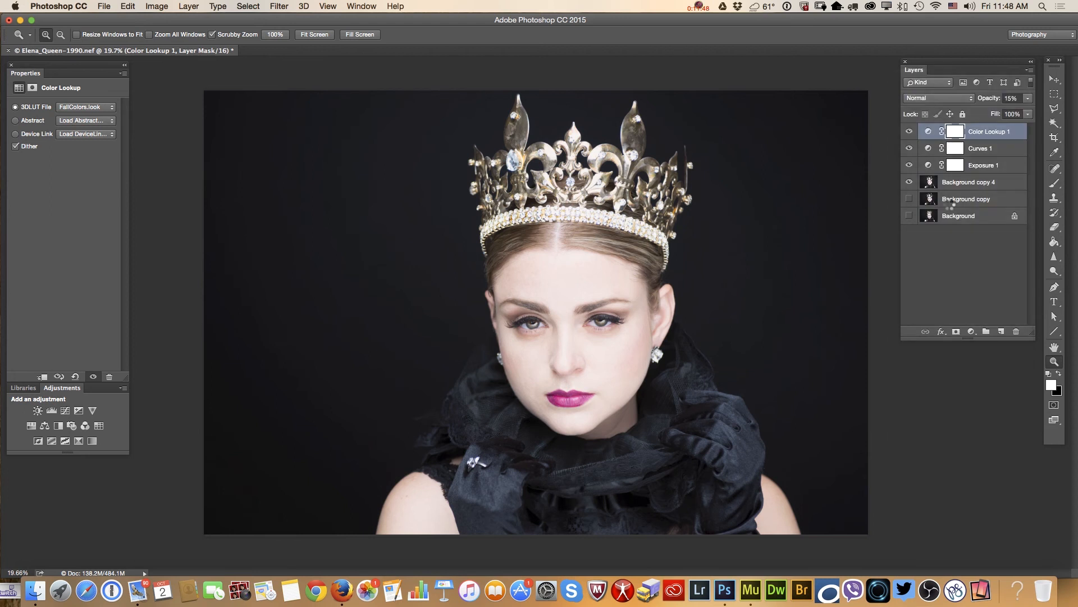
left_click_drag(1003, 135, 1000, 330)
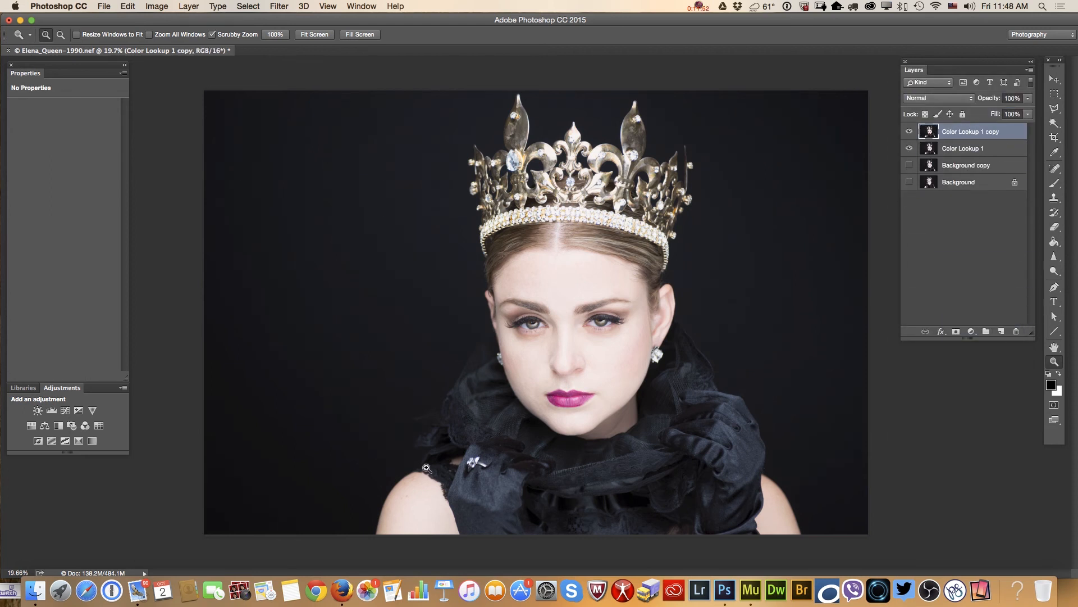
Step: Clone dark fabric over the exposed skin gap beside the ringed glove with a 62 px Clone Stamp
left_click_drag(466, 471, 525, 496)
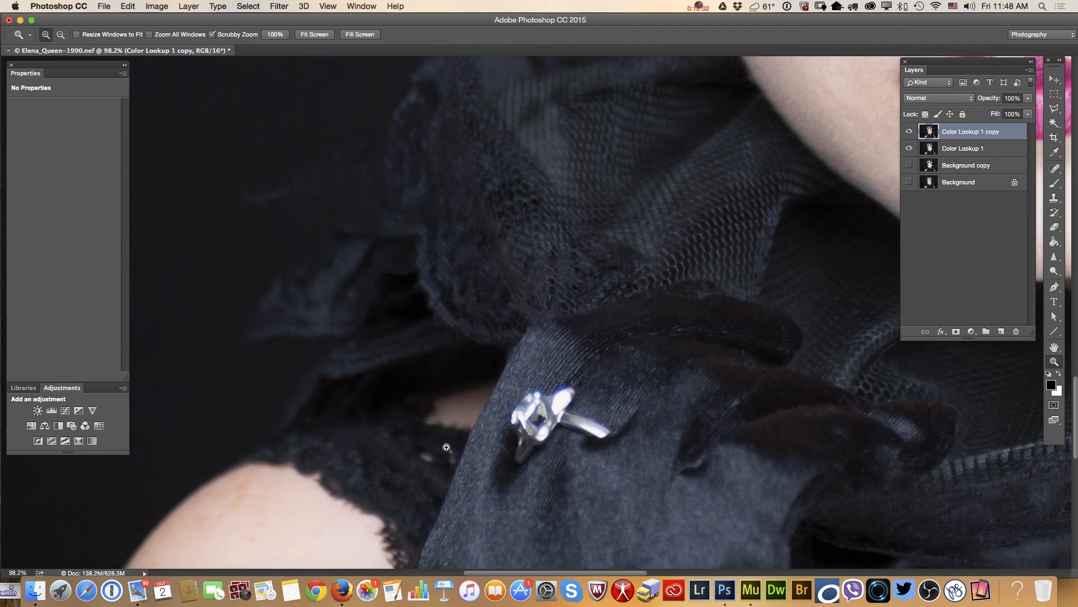
left_click(1054, 199)
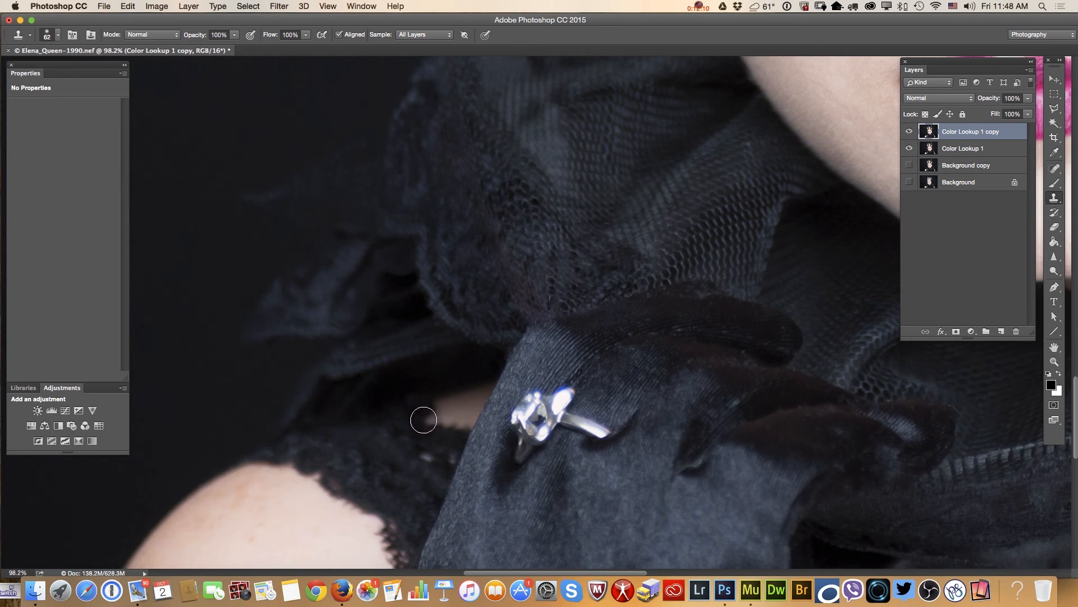
left_click(396, 424, "alt")
mouse_move(447, 414)
left_mouse_down()
mouse_move(430, 416)
mouse_move(472, 392)
left_mouse_up()
Step: Reduce the Clone Stamp to 30 px and cover the rest of the skin gap along the ringed glove's edge with sampled lace
left_click(389, 429, "alt")
right_click(409, 413)
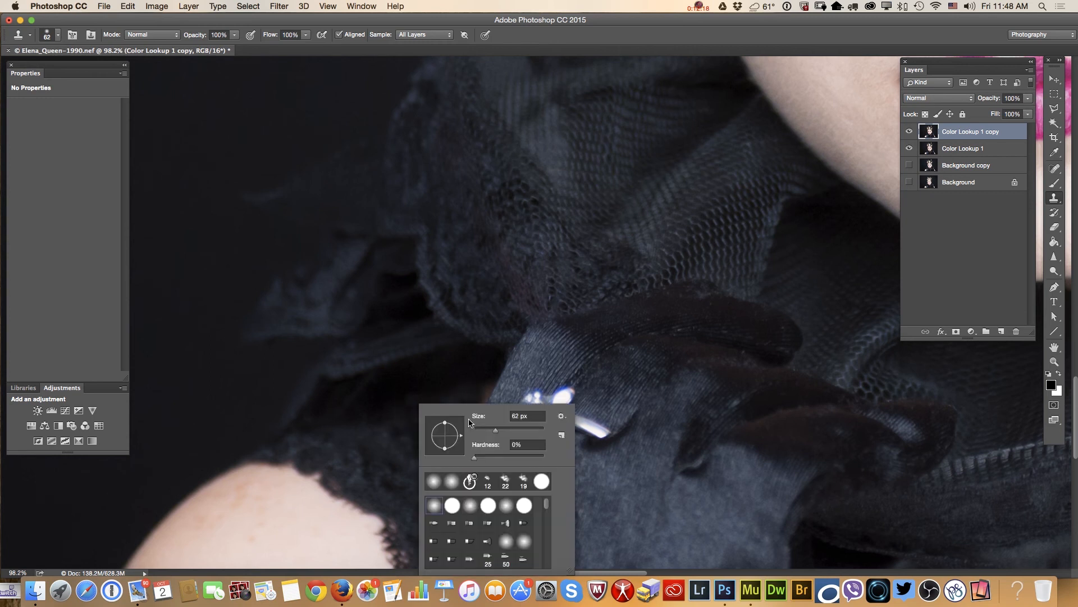
left_click(486, 430)
left_click(400, 451, "alt")
mouse_move(465, 418)
left_mouse_down()
mouse_move(487, 383)
mouse_move(460, 438)
left_mouse_up()
left_click(421, 436, "alt")
left_click(450, 440, "alt")
left_click(473, 475, "alt")
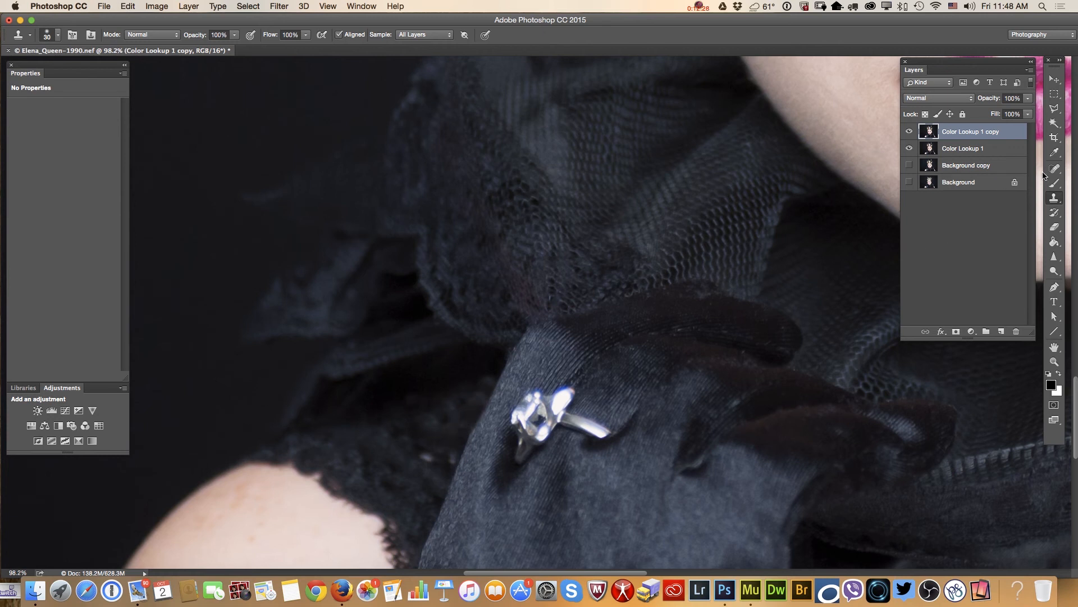
Step: Patch the leftover bright spots and repeated texture in the dark lace beside the ringed glove, then clear the selection
left_click(1055, 168)
left_click(991, 191)
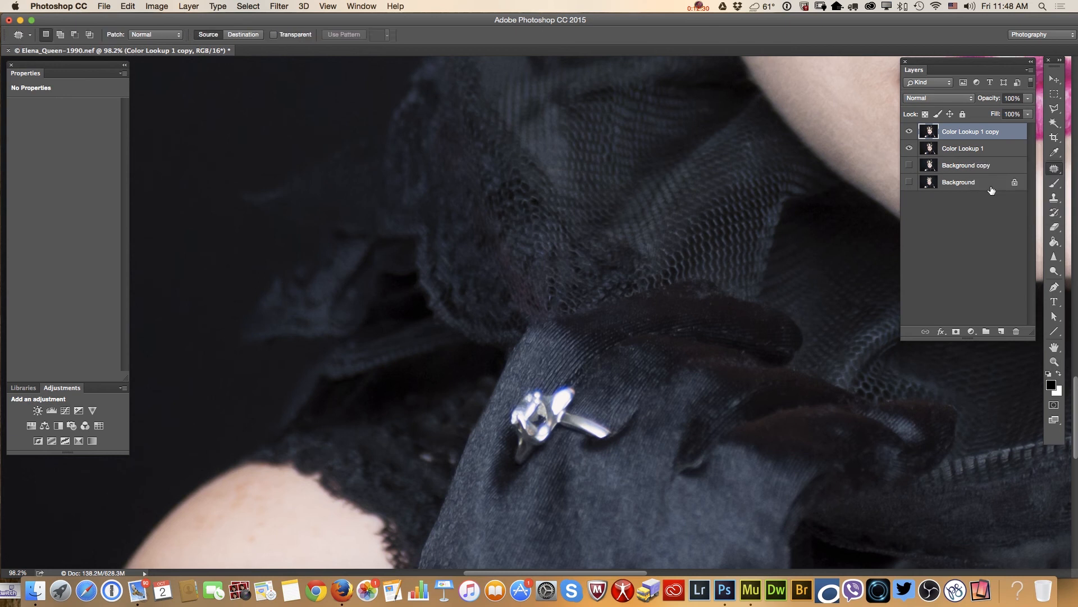
mouse_move(473, 405)
left_mouse_down()
mouse_move(475, 388)
mouse_move(432, 398)
mouse_move(488, 375)
mouse_move(477, 409)
mouse_move(450, 381)
mouse_move(475, 370)
mouse_move(440, 380)
mouse_move(423, 401)
left_mouse_up()
left_click(465, 415)
left_click(433, 420)
left_click_drag(429, 393, 456, 372)
mouse_move(460, 425)
left_mouse_down()
mouse_move(449, 431)
mouse_move(460, 428)
left_mouse_up()
mouse_move(453, 428)
left_mouse_down()
mouse_move(449, 472)
mouse_move(441, 459)
mouse_move(424, 463)
mouse_move(431, 480)
mouse_move(450, 447)
mouse_move(444, 463)
left_mouse_up()
left_click(435, 508)
mouse_move(453, 458)
left_mouse_down()
mouse_move(453, 445)
mouse_move(434, 436)
mouse_move(443, 424)
mouse_move(449, 437)
mouse_move(452, 400)
mouse_move(458, 421)
left_mouse_up()
left_click(434, 478)
key("super+d")
key("super+d")
Step: Examine the whole portrait and compare the cloned glove area with the retouched copy layer hidden and shown
left_click(1055, 361)
left_click(691, 483, "alt")
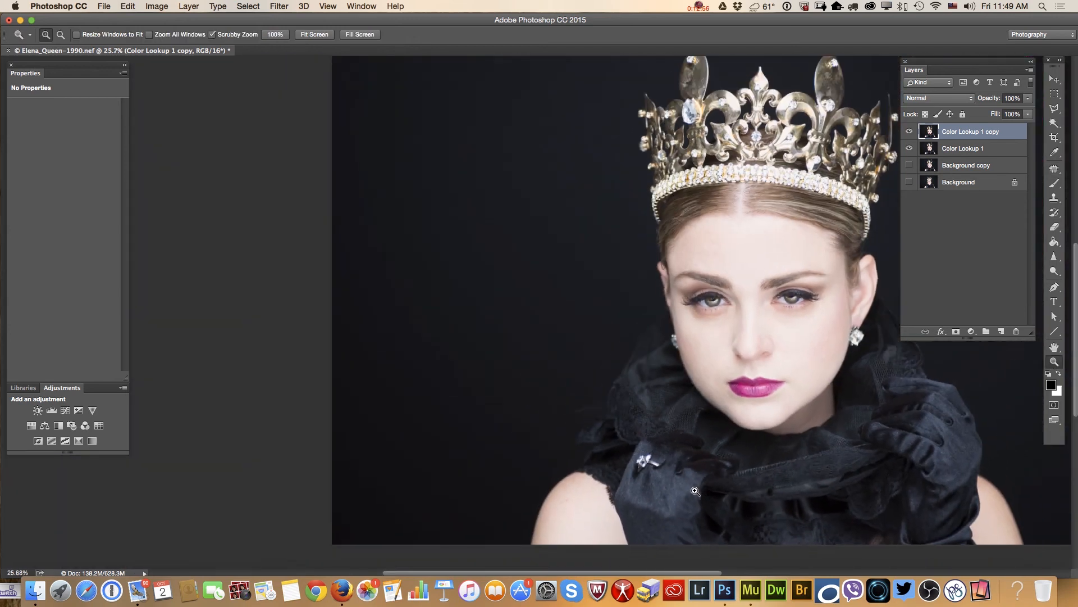
left_click(814, 499, "alt")
left_click(606, 460)
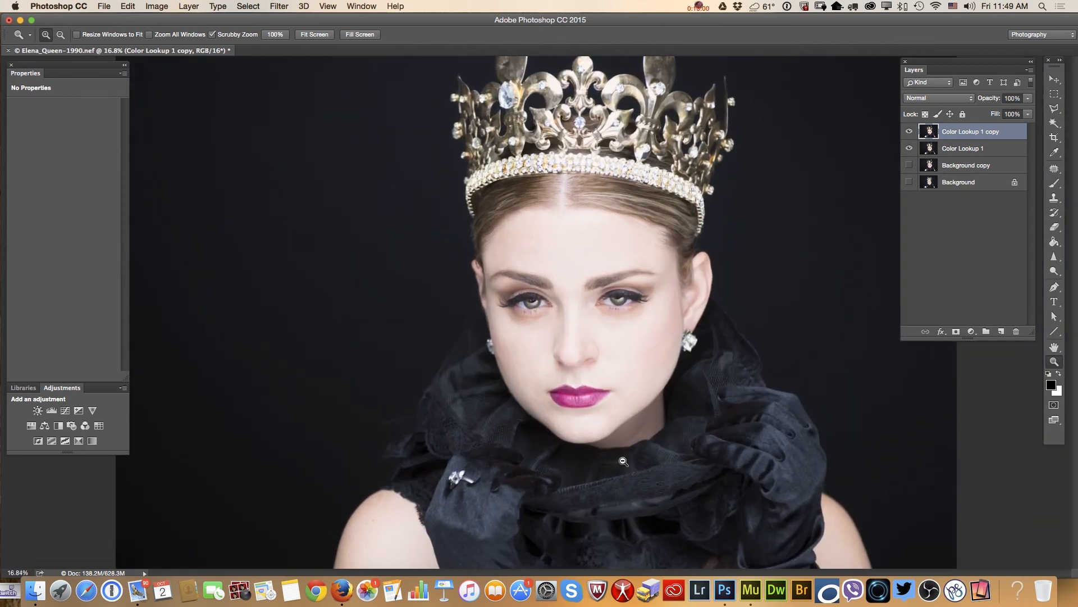
left_click_drag(623, 461, 627, 489)
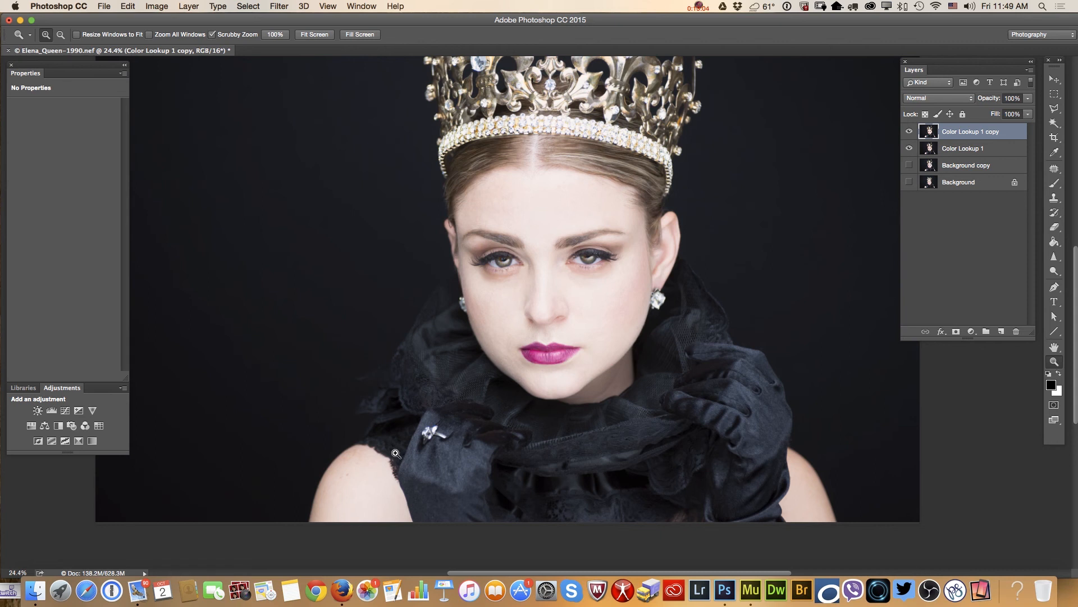
left_click(909, 132)
left_click(910, 132)
mouse_move(700, 540)
left_mouse_down()
mouse_move(750, 543)
mouse_move(705, 547)
left_mouse_up()
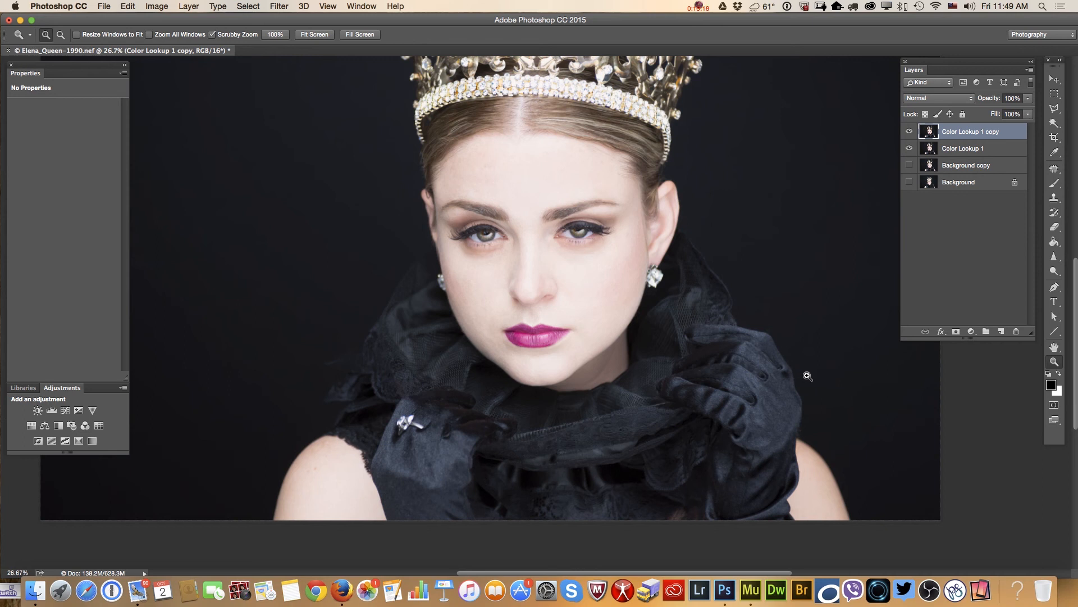
Step: Duplicate the retouched layer and open the copy in Liquify, focused on the outer edge of the raised glove
left_click_drag(995, 133, 1002, 332)
left_click(286, 7)
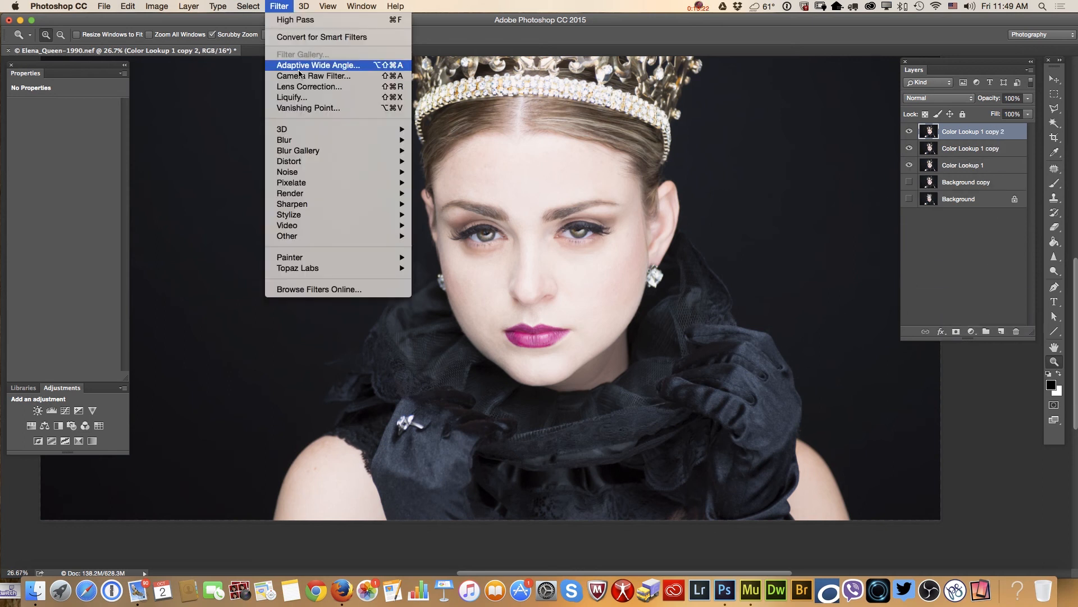
key("Escape")
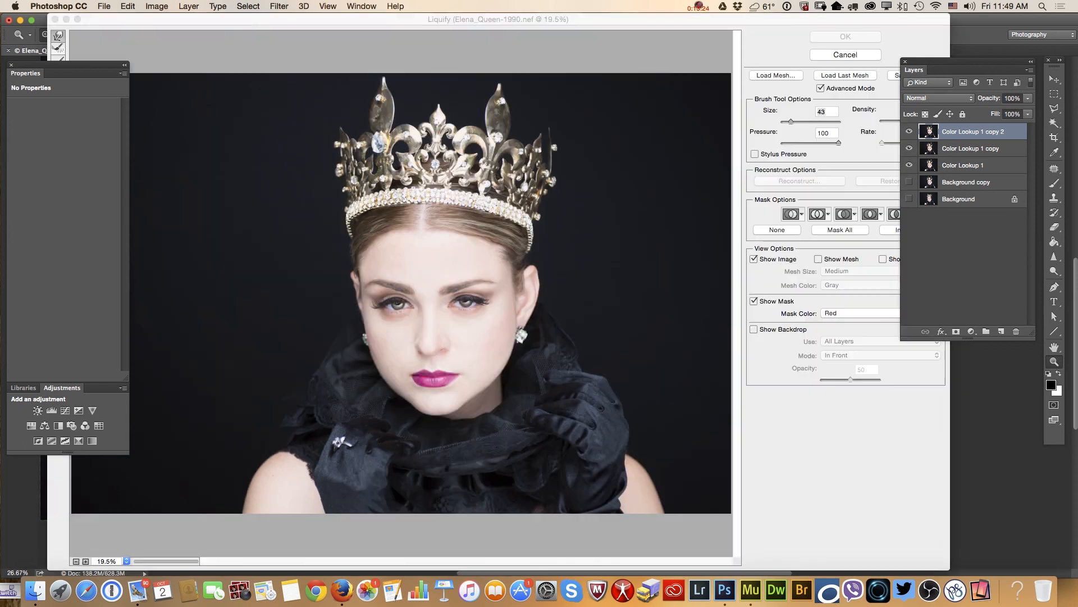
left_click(57, 161)
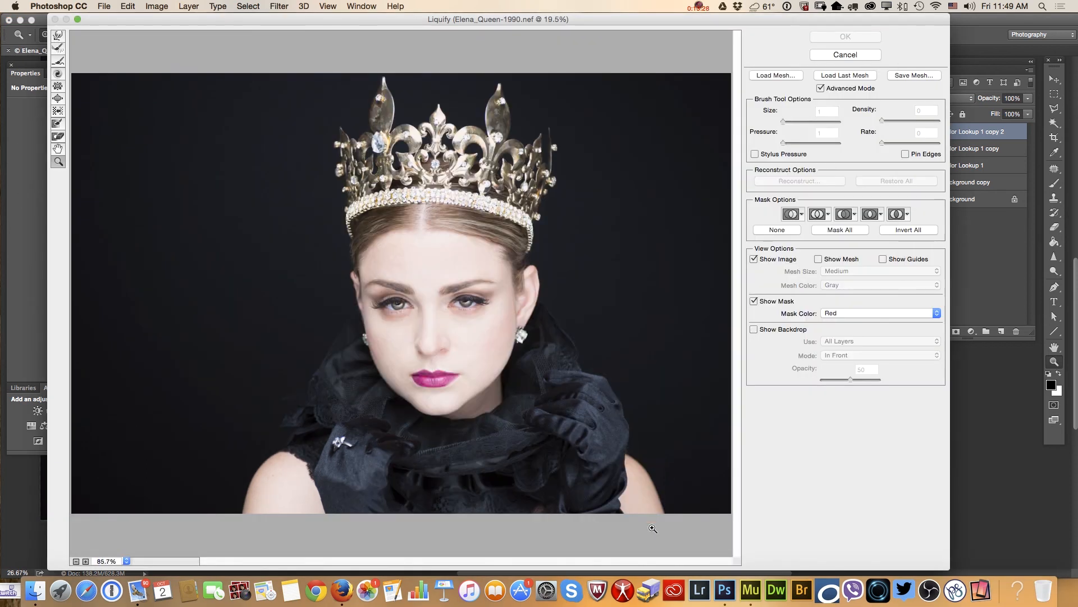
left_click_drag(652, 513, 568, 402)
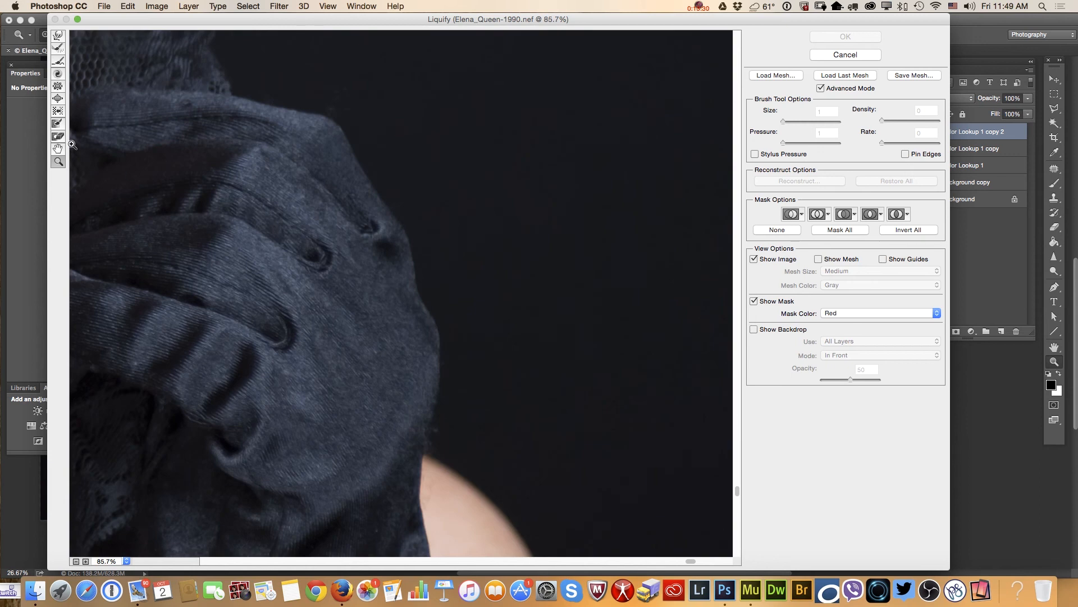
Step: Paint a freeze mask of brush size 35 around the bulge on the raised glove's outer edge
left_click(57, 124)
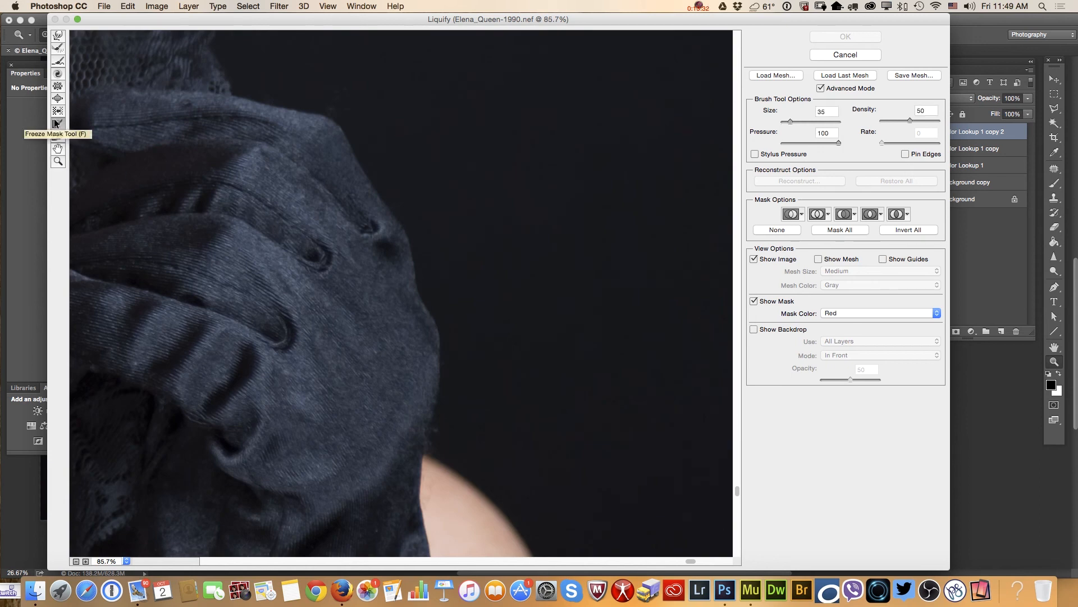
left_click(63, 124)
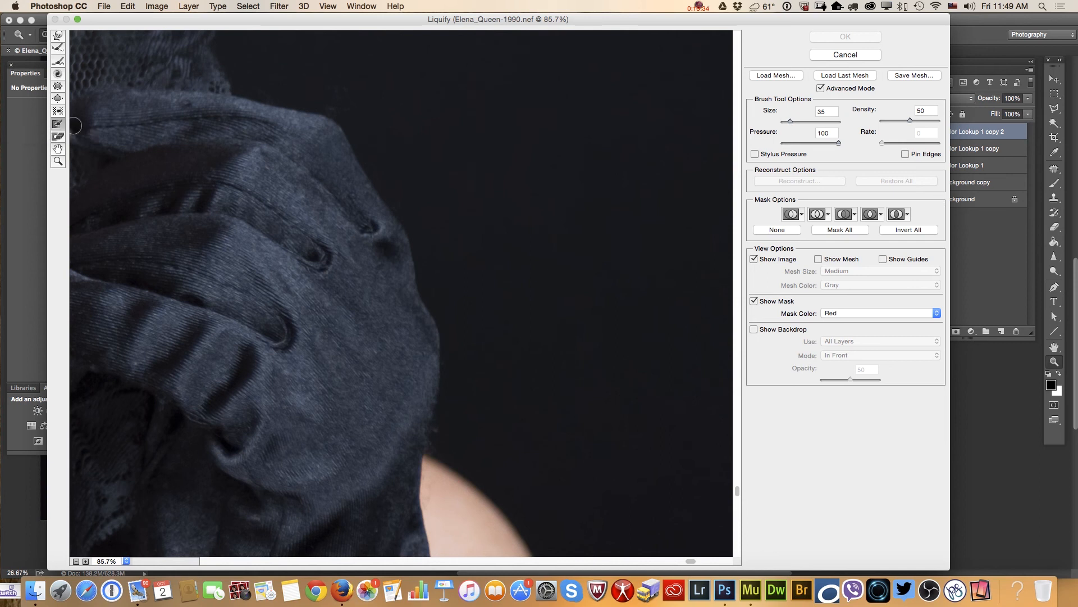
mouse_move(377, 198)
left_mouse_down()
mouse_move(418, 211)
mouse_move(402, 197)
mouse_move(461, 329)
mouse_move(435, 414)
left_mouse_up()
mouse_move(377, 225)
left_mouse_down()
mouse_move(387, 253)
mouse_move(365, 221)
mouse_move(412, 375)
left_mouse_up()
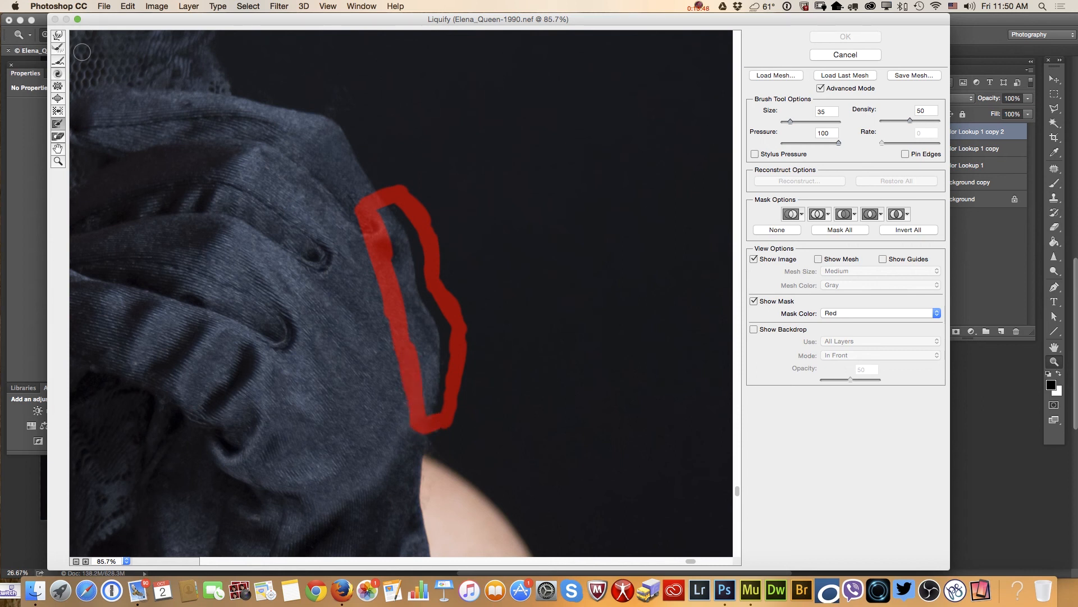
Step: Push the glove's bulging edge inward with the Forward Warp tool at brush size 77 and apply Liquify
left_click(58, 36)
left_click_drag(790, 122, 793, 121)
mouse_move(401, 220)
left_mouse_down()
mouse_move(416, 228)
mouse_move(441, 313)
mouse_move(429, 321)
mouse_move(433, 309)
mouse_move(448, 330)
mouse_move(444, 394)
mouse_move(446, 330)
mouse_move(393, 216)
mouse_move(401, 209)
mouse_move(435, 382)
mouse_move(445, 360)
left_mouse_up()
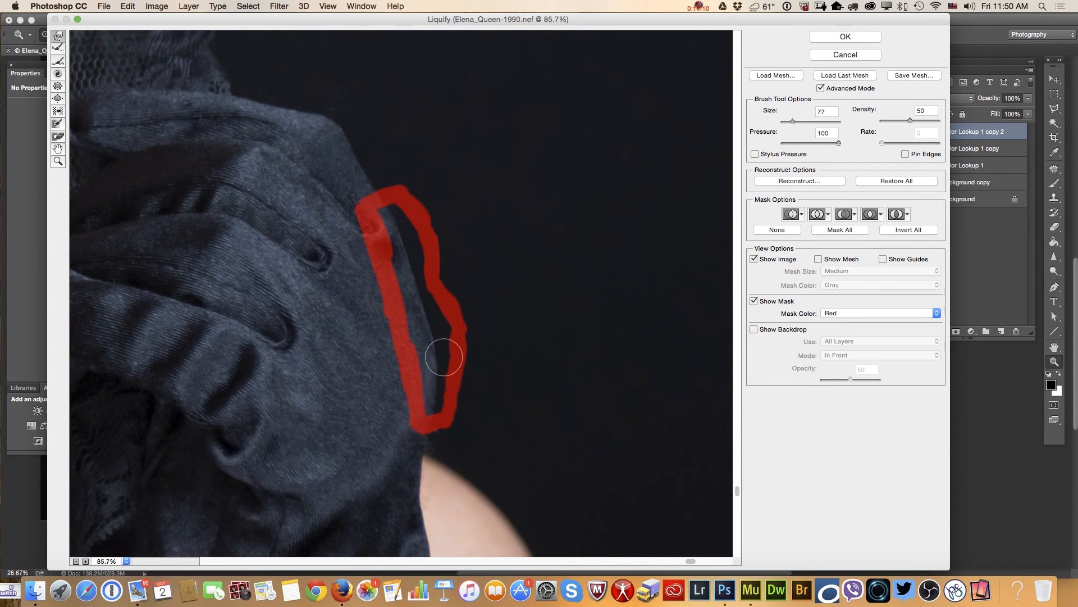
left_click(833, 37)
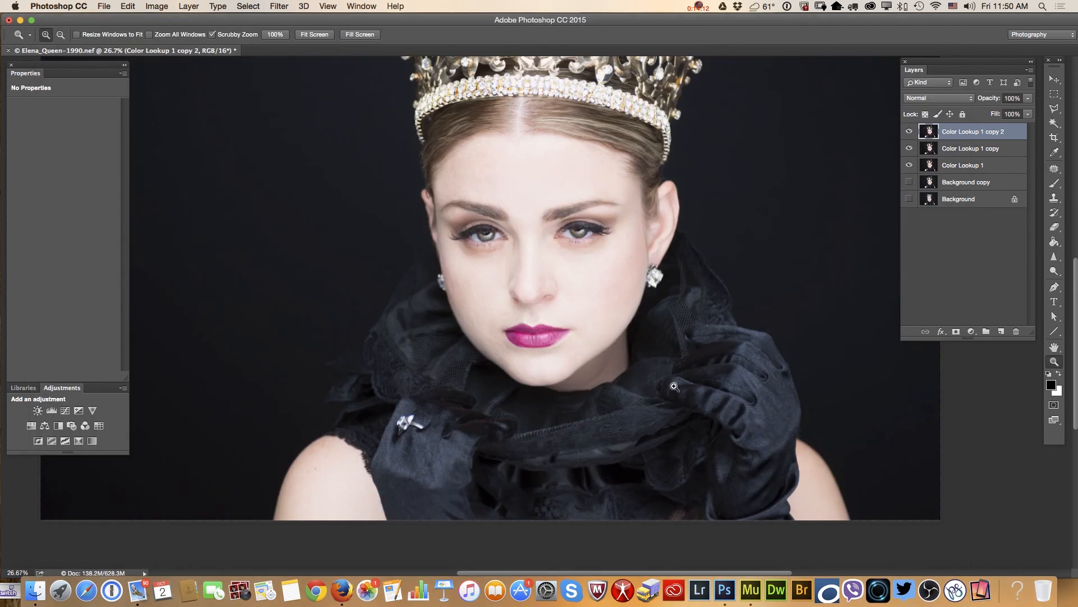
Step: Compare the raised glove's outer edge with the liquified copy layer hidden and shown
left_click_drag(812, 384, 872, 304)
left_click(909, 133)
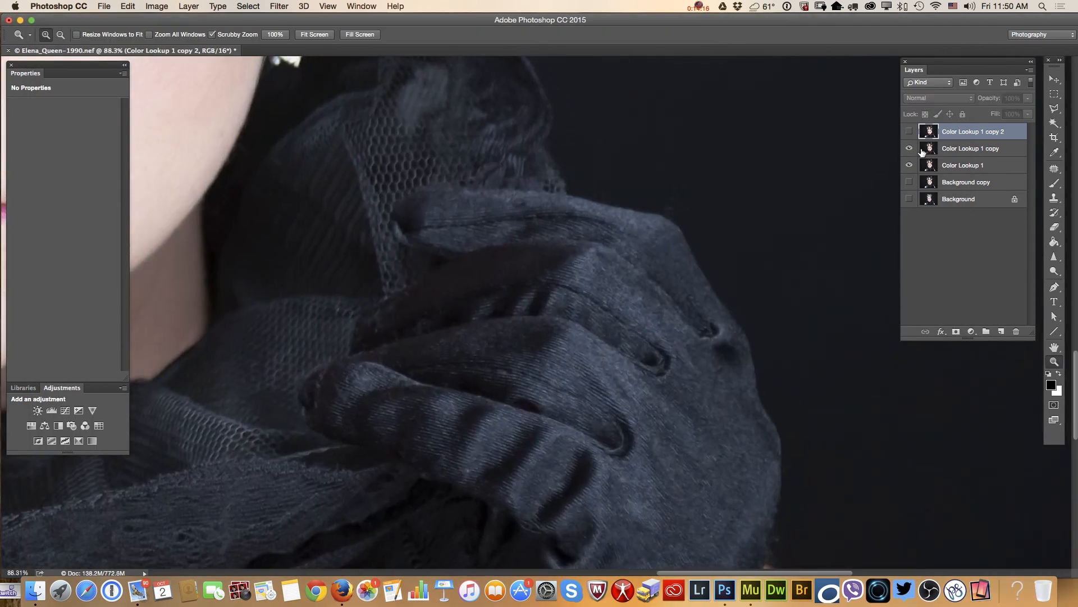
left_click(909, 133)
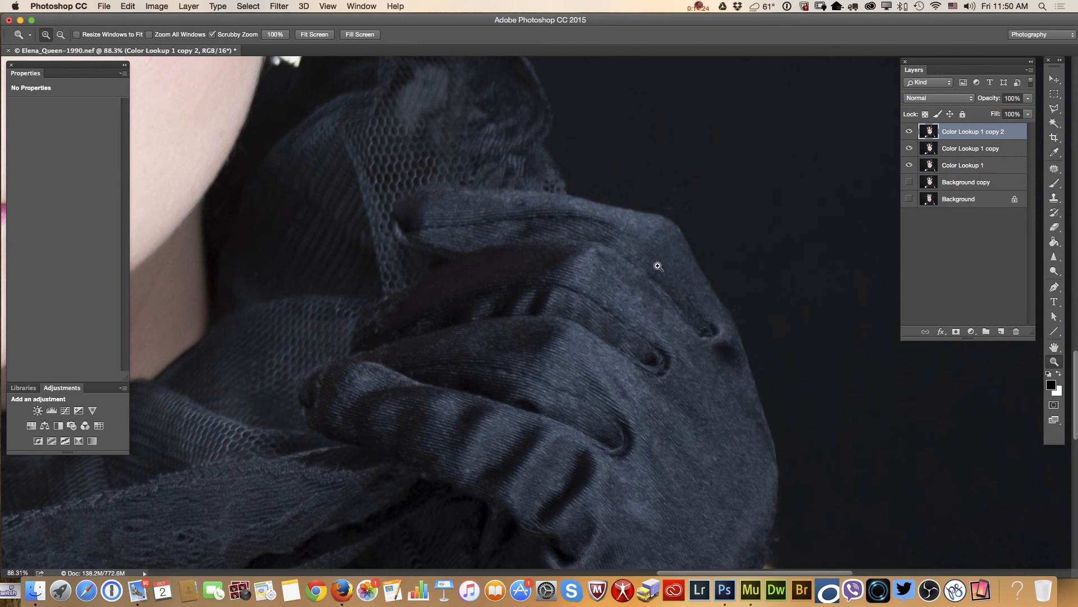
Step: Clean up the knuckle edge of the raised glove with the Clone Stamp tool
mouse_move(680, 219)
left_mouse_down()
mouse_move(729, 219)
mouse_move(686, 222)
left_mouse_up()
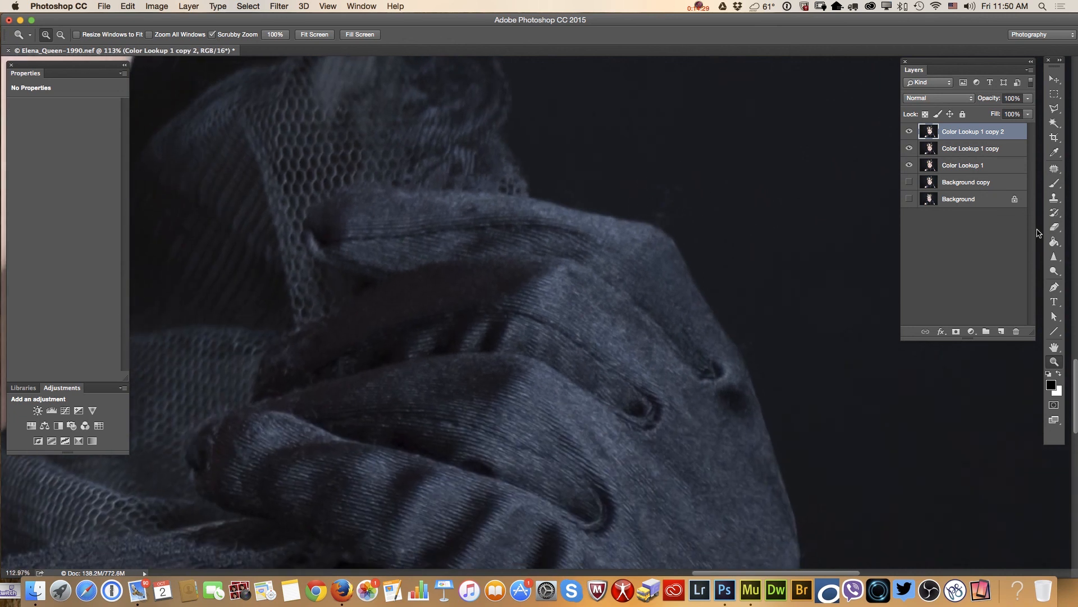
left_click(1055, 201)
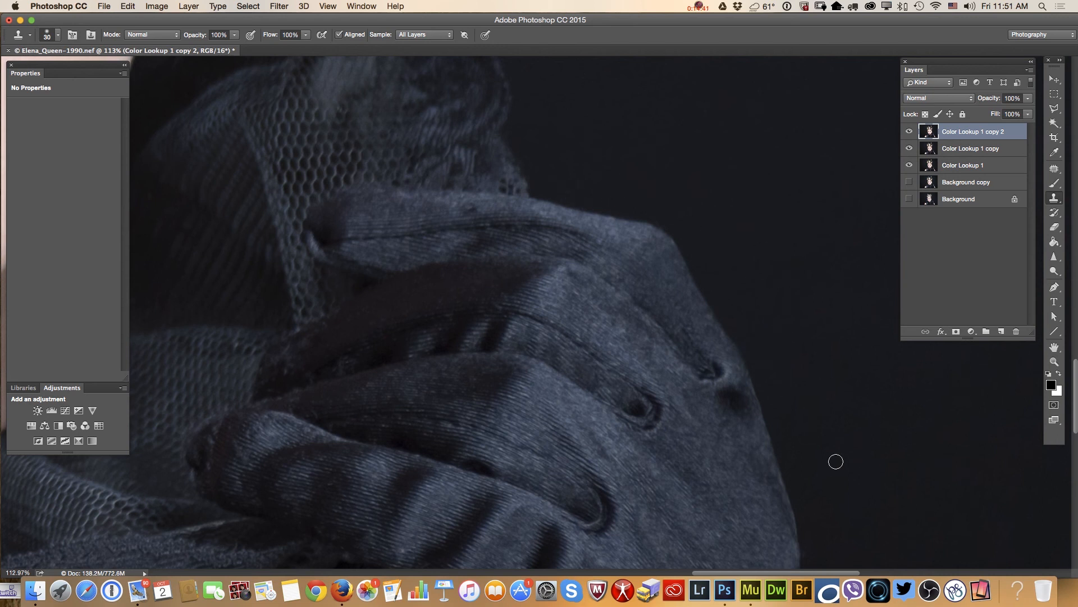
left_click(1054, 361)
Step: Heal the blemishes across the forehead and around the eyes with the Spot Healing Brush in Content-Aware mode at size 43
left_click_drag(734, 474, 684, 455)
left_click_drag(444, 462, 476, 439)
mouse_move(535, 211)
left_mouse_down()
mouse_move(559, 210)
mouse_move(544, 210)
left_mouse_up()
left_click_drag(621, 109, 578, 193)
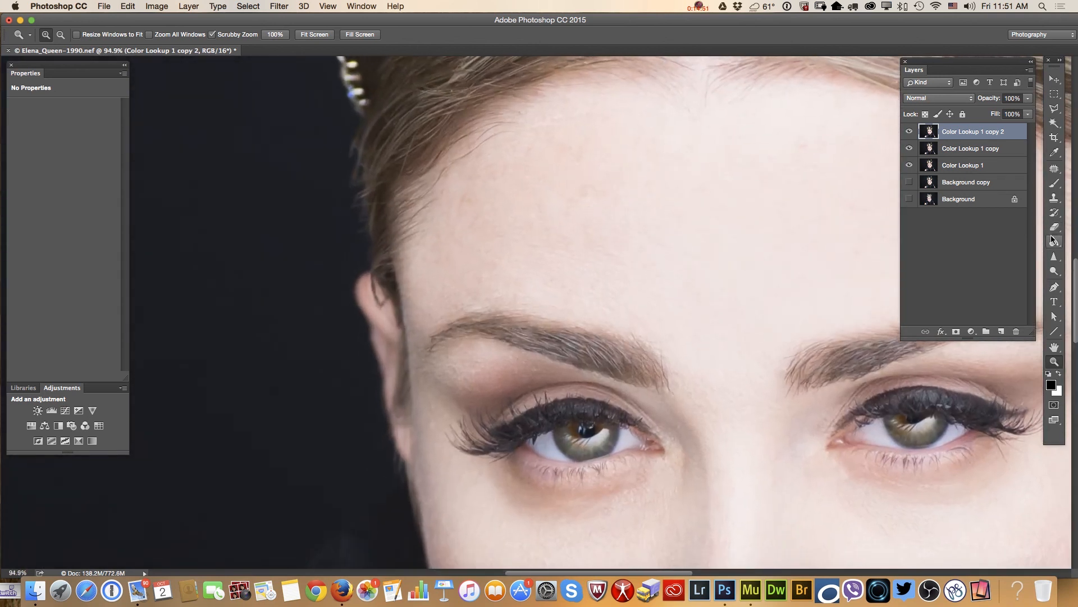
left_click(1054, 169)
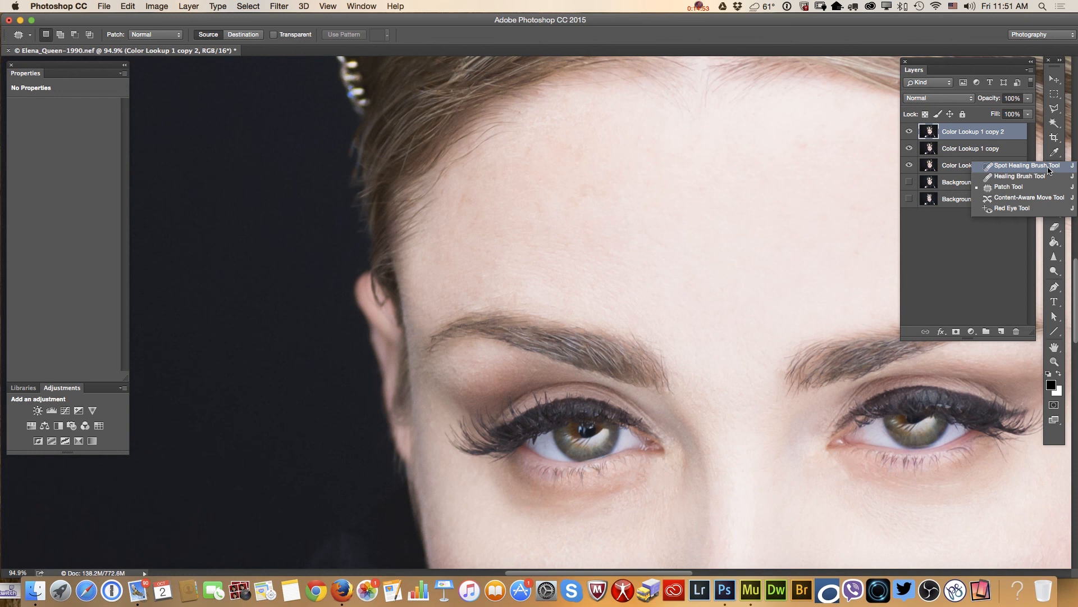
left_click(1049, 166)
right_click(568, 205)
left_click(600, 224)
left_click(1055, 167)
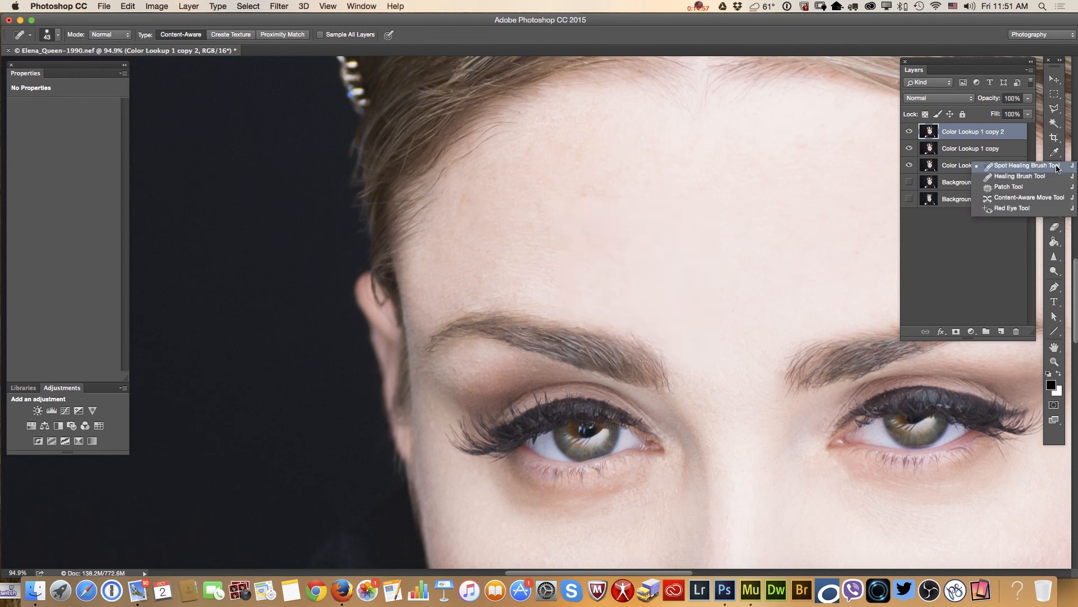
left_click(1056, 167)
left_click(586, 191)
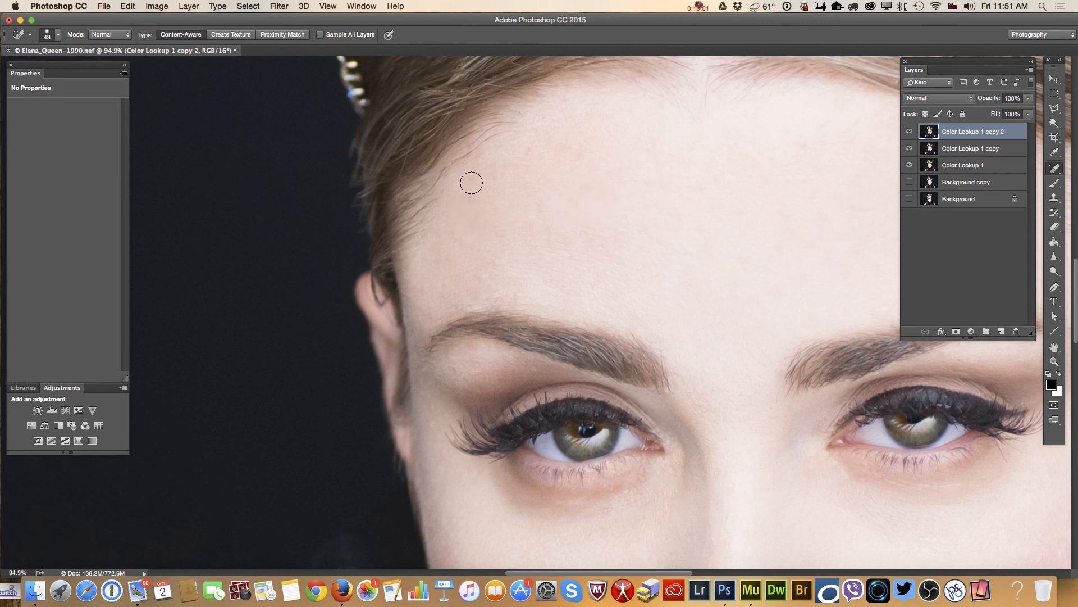
left_click(531, 148)
left_click(516, 298)
left_click(592, 225)
left_click(572, 199)
left_click(698, 187)
left_click(807, 149)
left_click(454, 370)
left_click_drag(466, 305, 449, 308)
left_click(788, 407)
left_click_drag(487, 225, 487, 248)
Step: Duplicate the retouched layer again and open the copy in Liquify, focused on the glove's wrist edge against the bare shoulder
key("z")
left_click_drag(806, 441, 739, 413)
left_click_drag(691, 385, 702, 384)
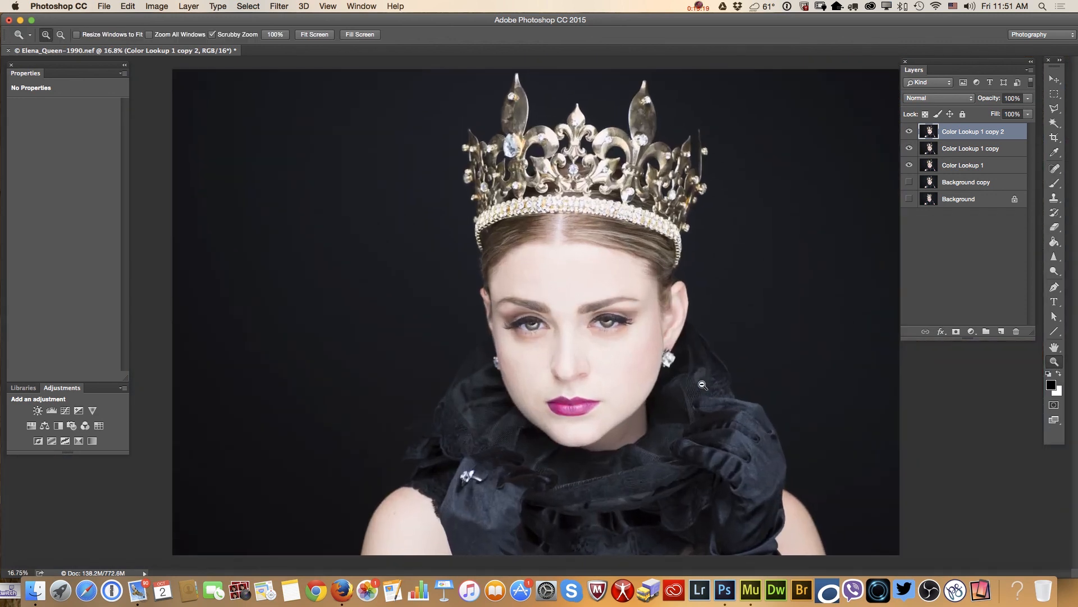
left_click_drag(809, 551, 847, 531)
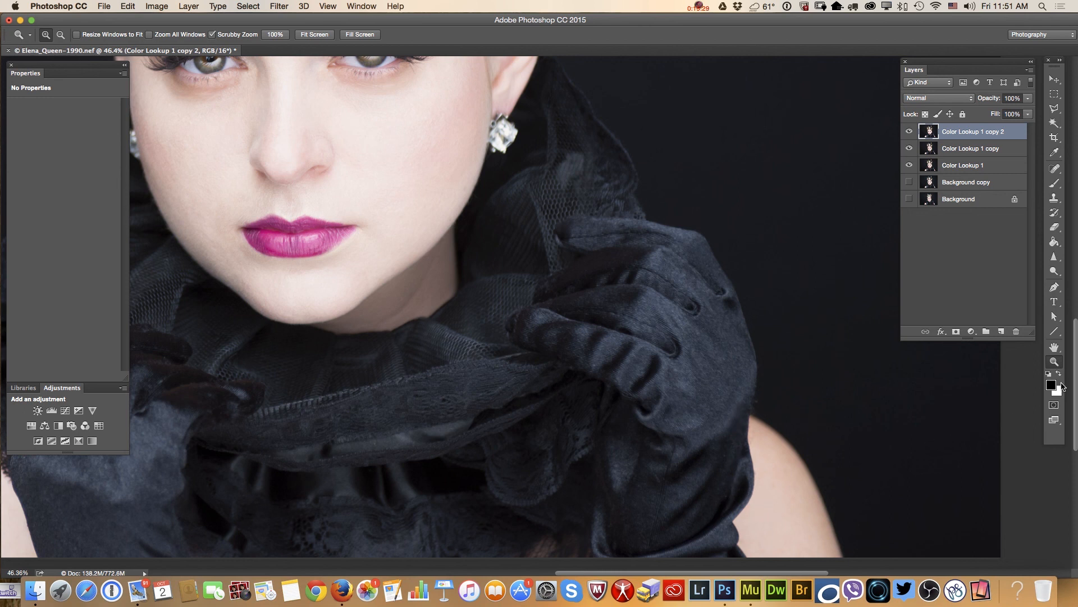
scroll(1076, 369, "down", 3)
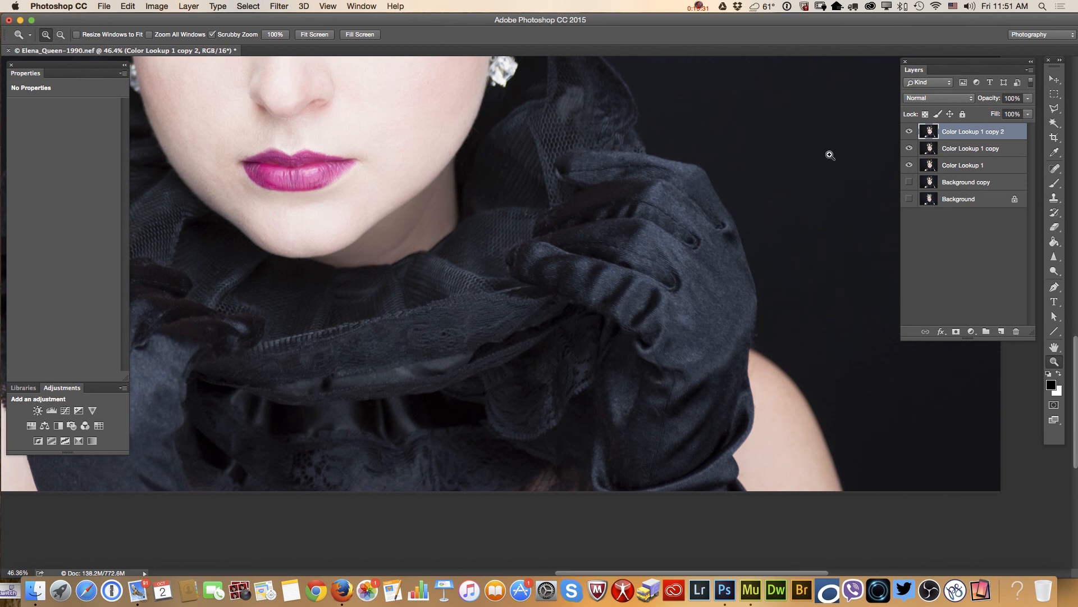
left_click_drag(1002, 135, 1001, 331)
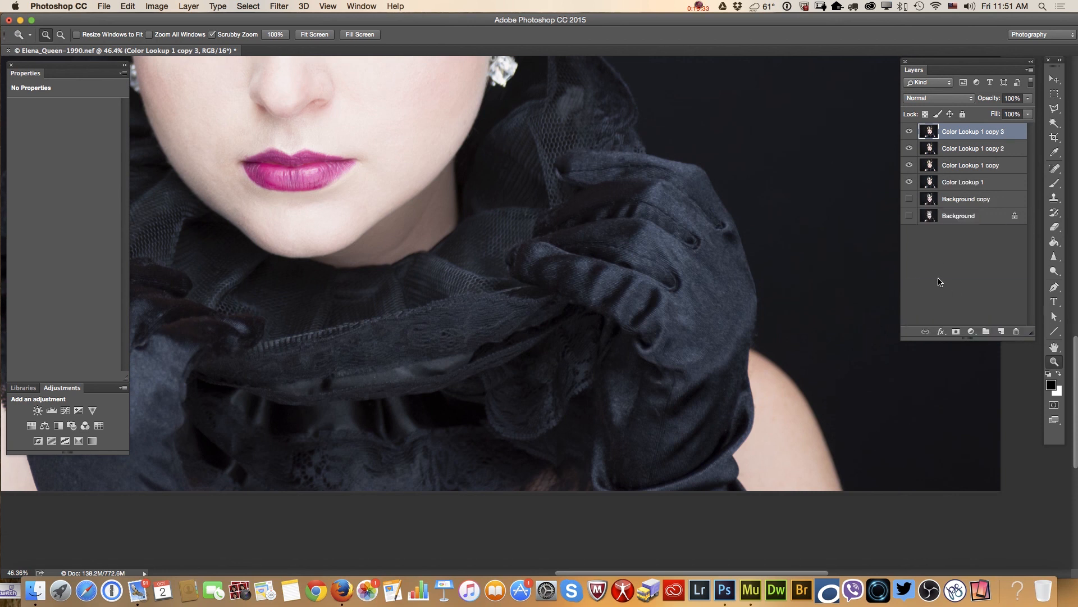
left_click(278, 6)
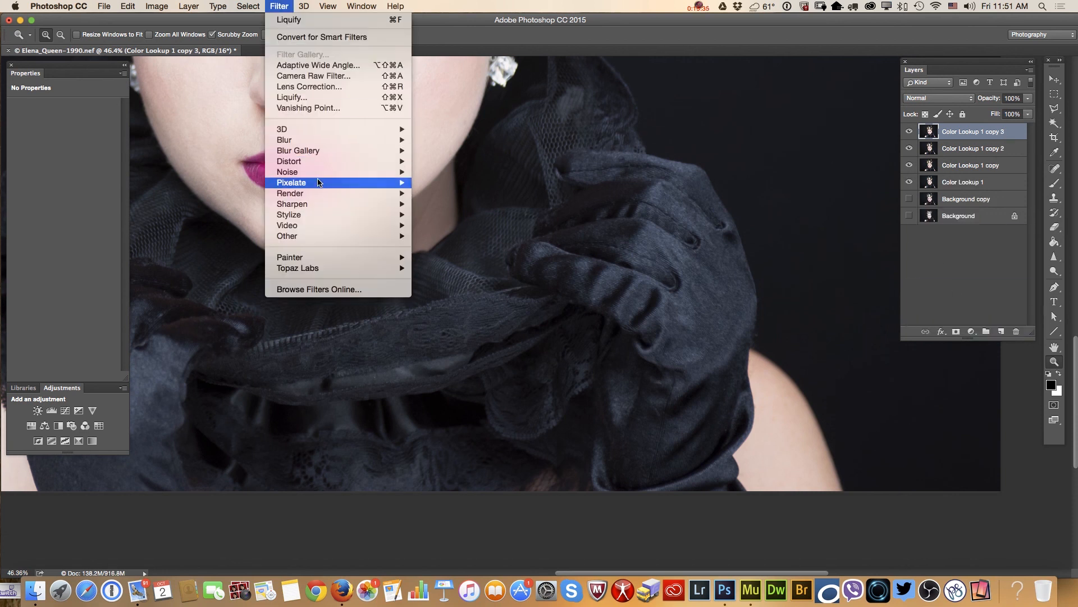
left_click(313, 100)
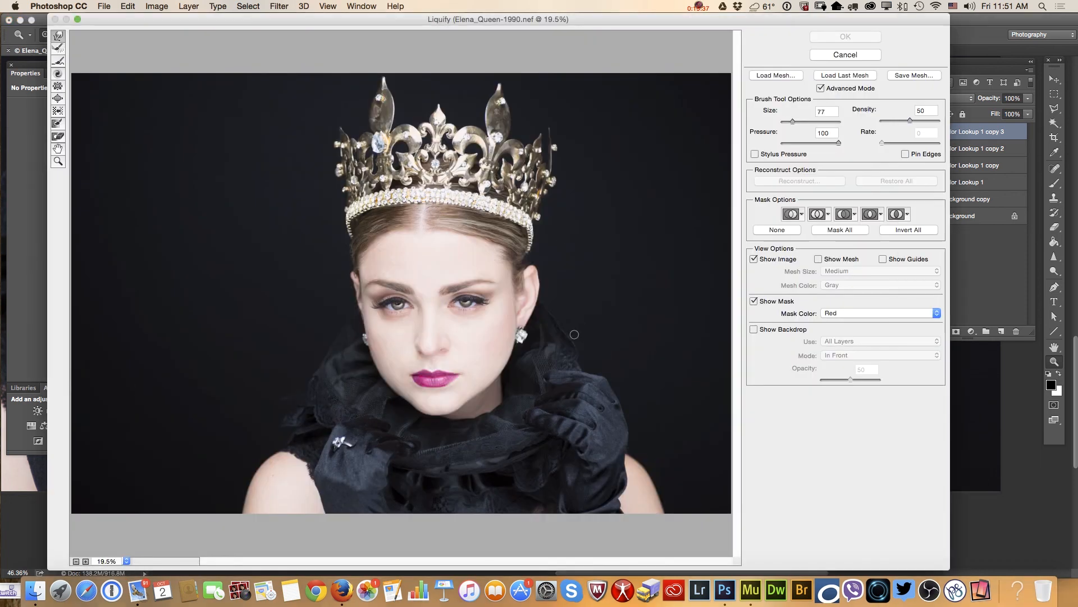
left_click(59, 161)
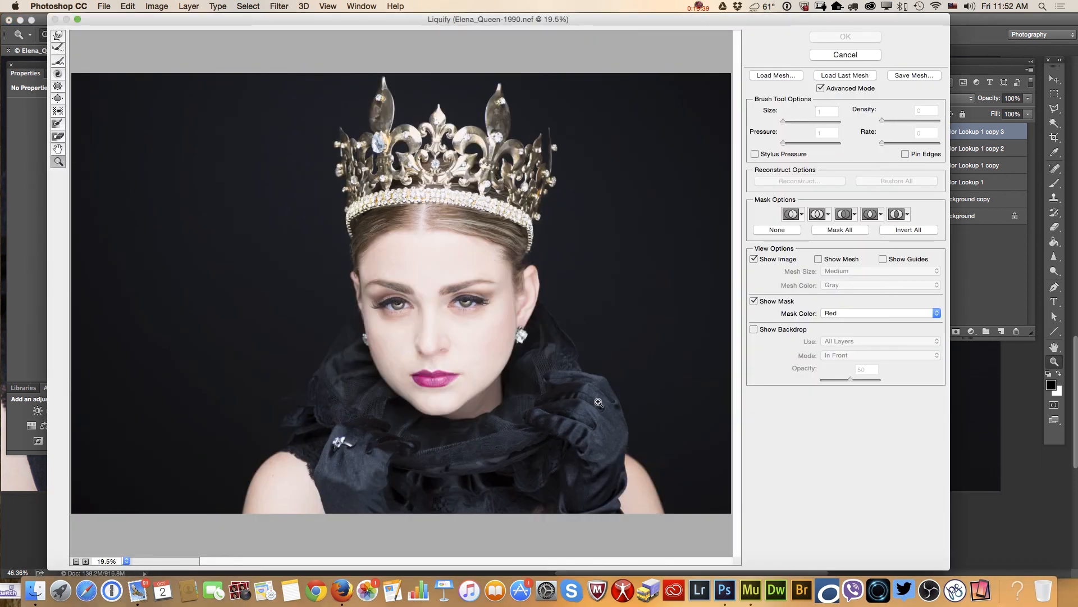
left_click_drag(649, 517, 674, 545)
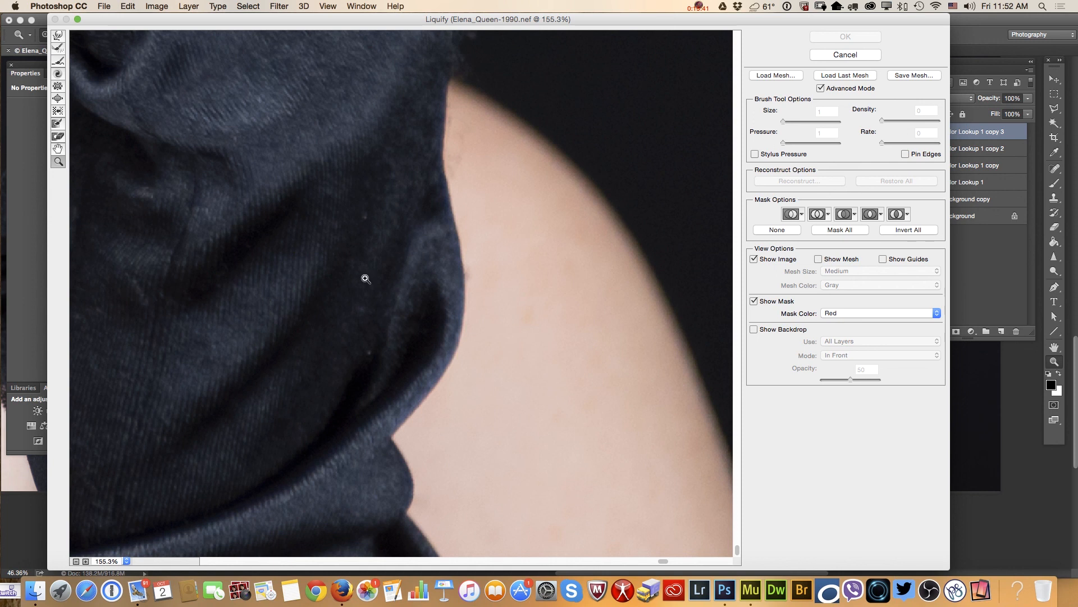
Step: Paint a freeze mask of brush size 35 around the bulging folds on the glove's wrist edge
left_click(58, 123)
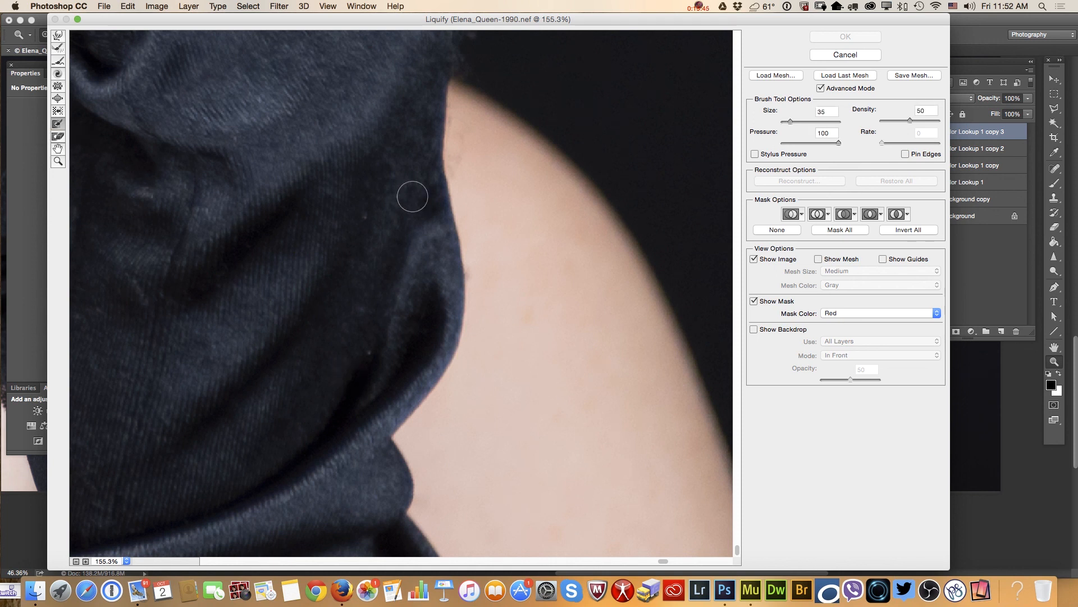
mouse_move(416, 179)
left_mouse_down()
mouse_move(451, 171)
mouse_move(480, 222)
mouse_move(493, 278)
mouse_move(485, 340)
mouse_move(470, 393)
mouse_move(444, 428)
mouse_move(421, 433)
mouse_move(436, 463)
mouse_move(431, 514)
mouse_move(378, 517)
mouse_move(365, 456)
left_mouse_up()
mouse_move(381, 496)
left_mouse_down()
mouse_move(378, 392)
mouse_move(412, 313)
mouse_move(396, 184)
left_mouse_up()
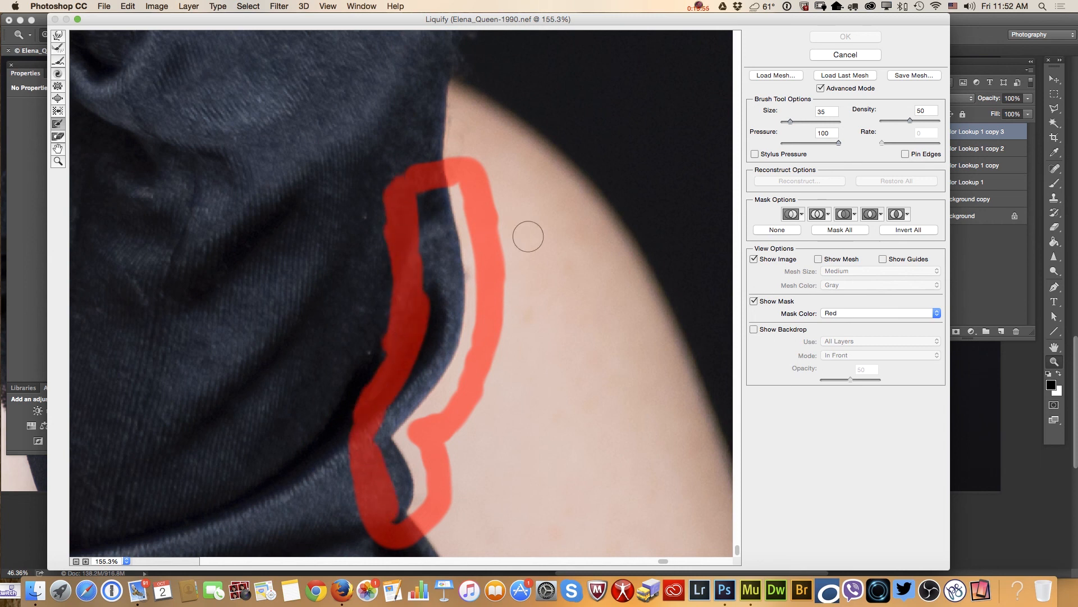
Step: Push the wrist folds inward with the Forward Warp tool at brush size 77 and apply Liquify
left_click(58, 33)
mouse_move(461, 217)
left_mouse_down()
mouse_move(453, 215)
mouse_move(465, 197)
mouse_move(452, 205)
mouse_move(474, 229)
mouse_move(457, 250)
mouse_move(472, 230)
mouse_move(457, 271)
mouse_move(469, 306)
mouse_move(473, 284)
mouse_move(471, 269)
mouse_move(461, 353)
mouse_move(450, 365)
mouse_move(466, 340)
mouse_move(462, 217)
mouse_move(434, 390)
mouse_move(464, 366)
mouse_move(441, 363)
mouse_move(466, 312)
mouse_move(453, 231)
mouse_move(474, 233)
left_mouse_up()
mouse_move(412, 467)
left_mouse_down()
mouse_move(415, 455)
mouse_move(420, 503)
mouse_move(414, 429)
mouse_move(451, 373)
mouse_move(472, 295)
mouse_move(449, 216)
left_mouse_up()
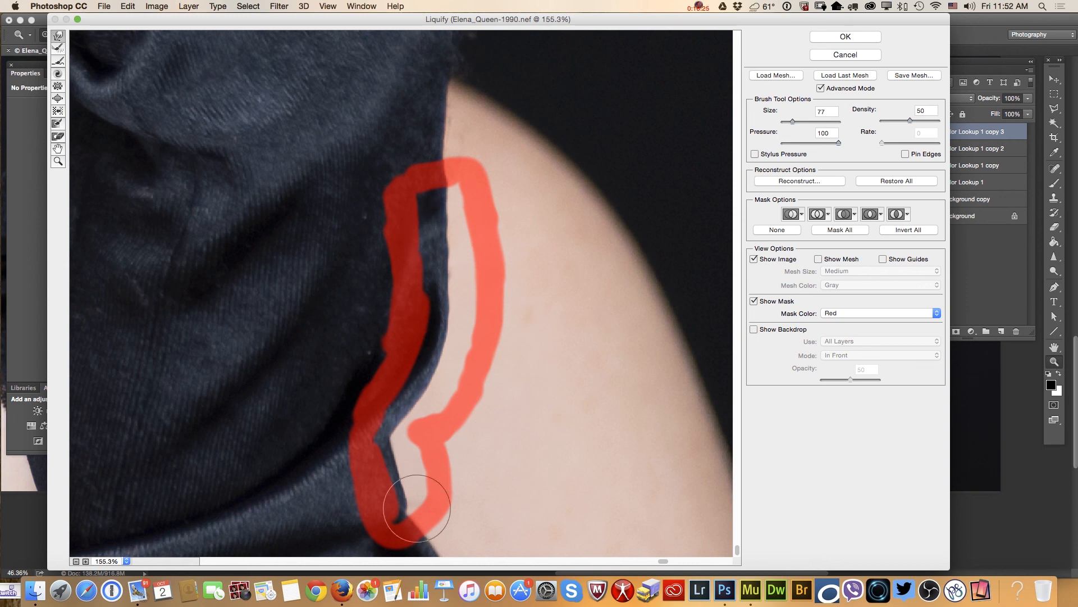
left_click_drag(408, 481, 465, 297)
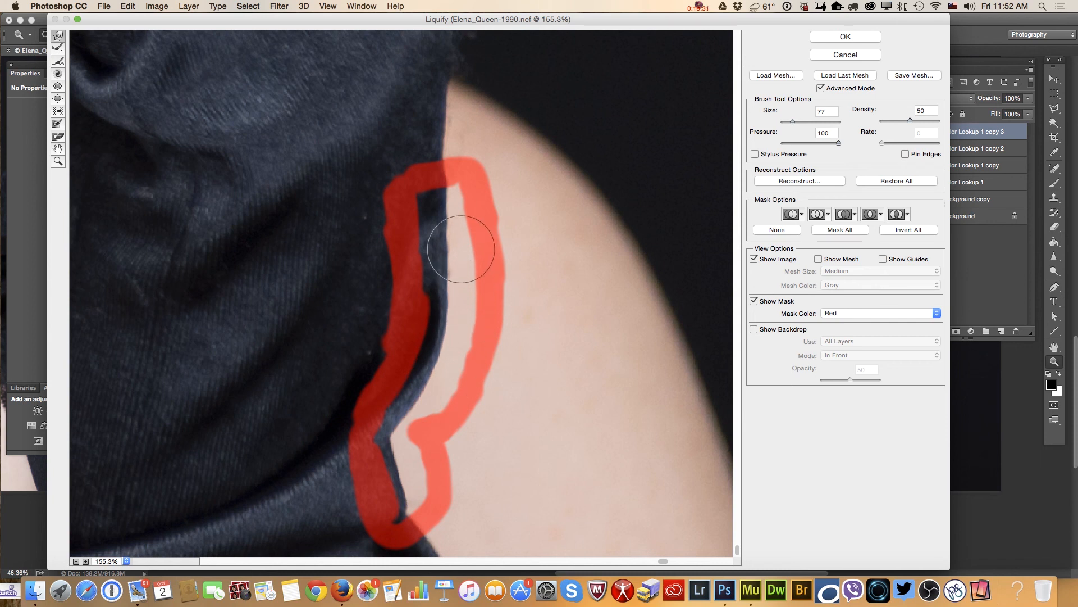
left_click(827, 36)
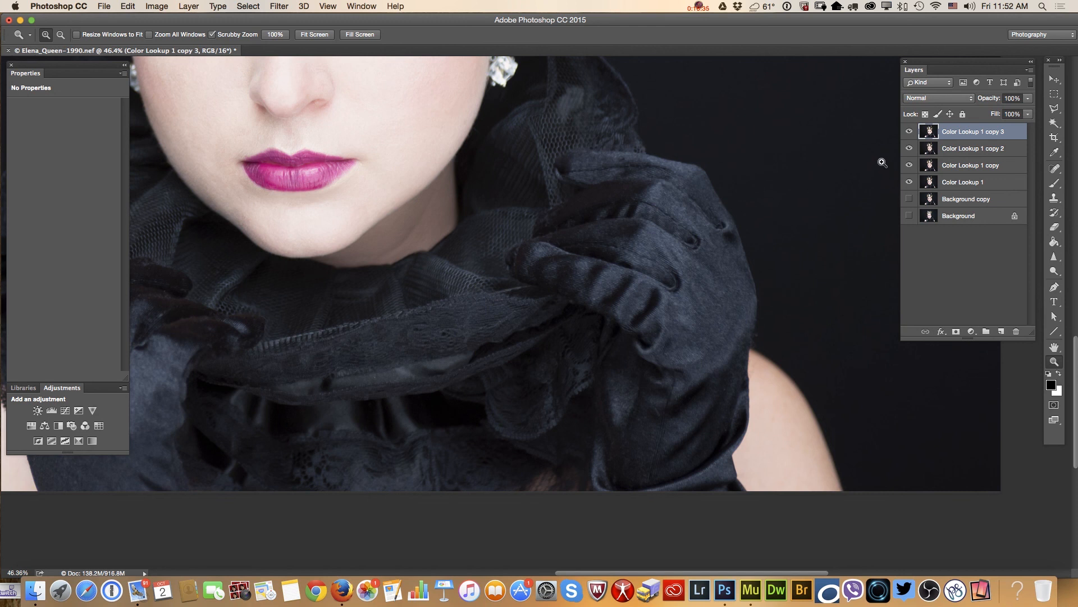
Step: Compare the glove's wrist edge with the newly liquified layer hidden and shown, and check it within the portrait
left_click(909, 133)
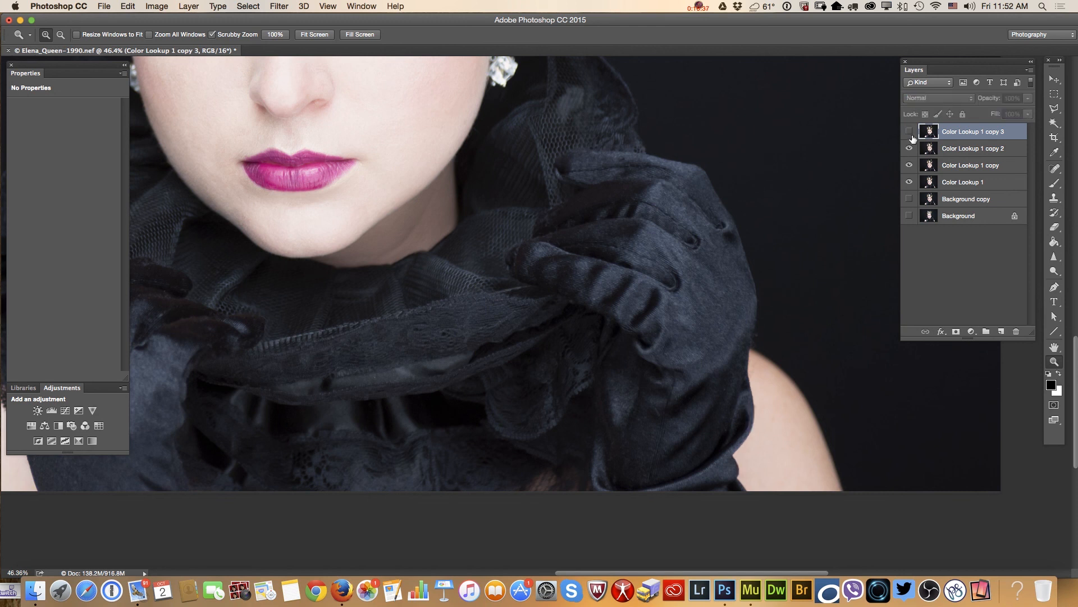
left_click(910, 132)
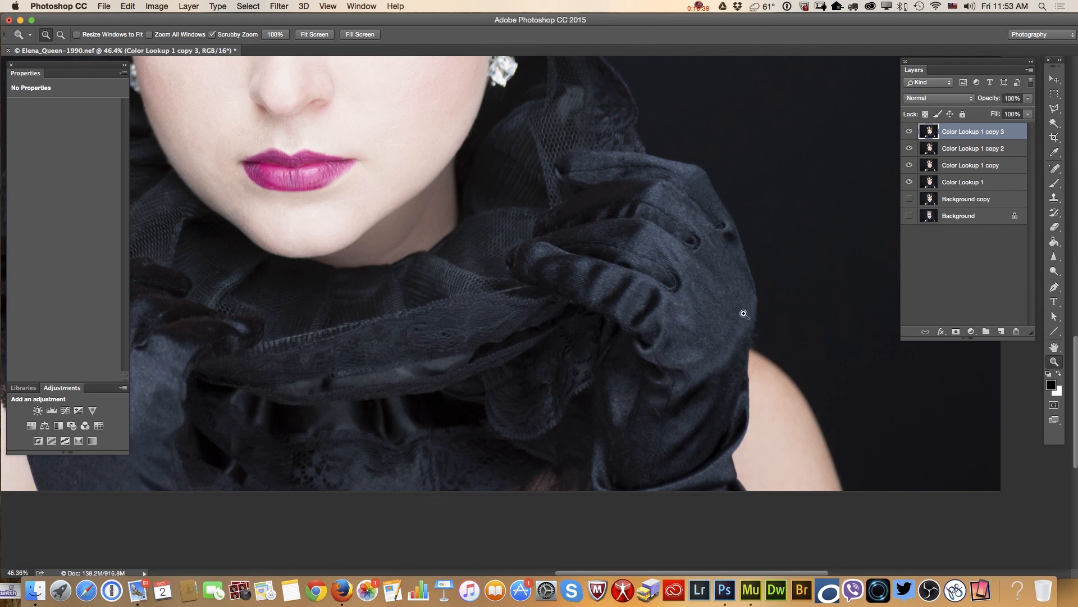
left_click_drag(631, 411, 599, 439)
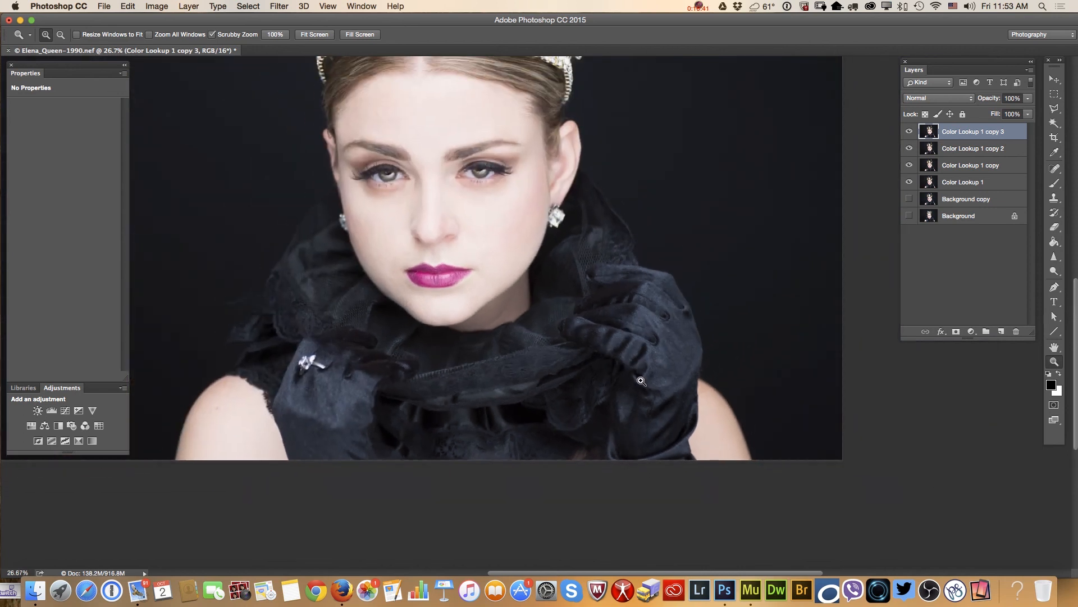
left_click_drag(642, 382, 630, 347)
Step: Duplicate the liquified layer and switch to the Patch tool for the skin around the eyes
left_click_drag(737, 382, 743, 384)
mouse_move(532, 350)
left_mouse_down()
mouse_move(602, 373)
mouse_move(578, 356)
mouse_move(559, 370)
mouse_move(554, 359)
mouse_move(528, 355)
left_mouse_up()
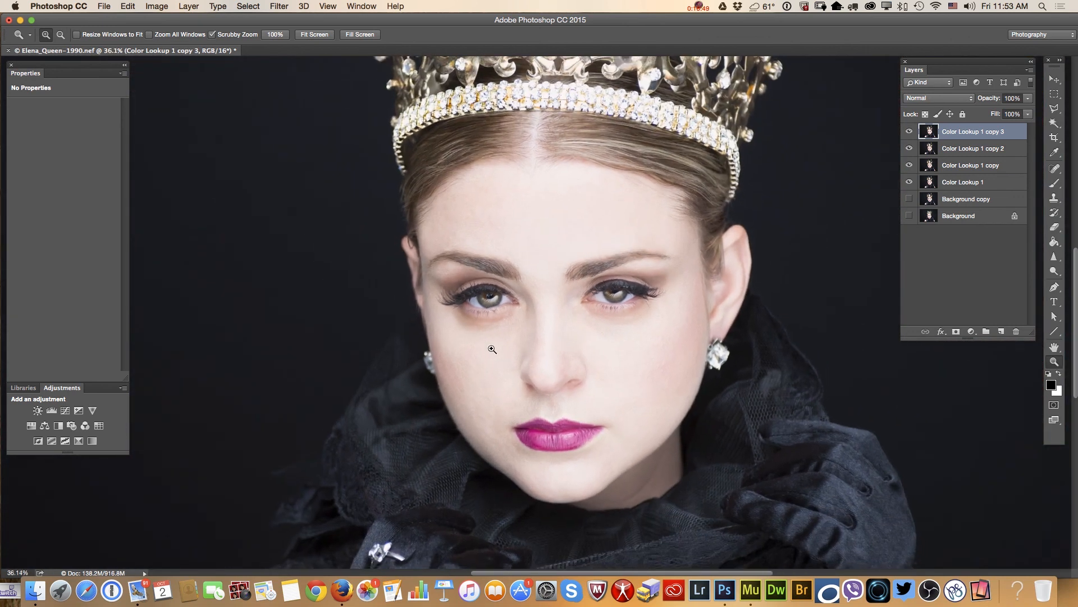
left_click_drag(547, 312, 568, 320)
left_click_drag(1005, 294, 1001, 332)
left_click_drag(472, 332, 510, 345)
left_click_drag(1063, 176, 1006, 190)
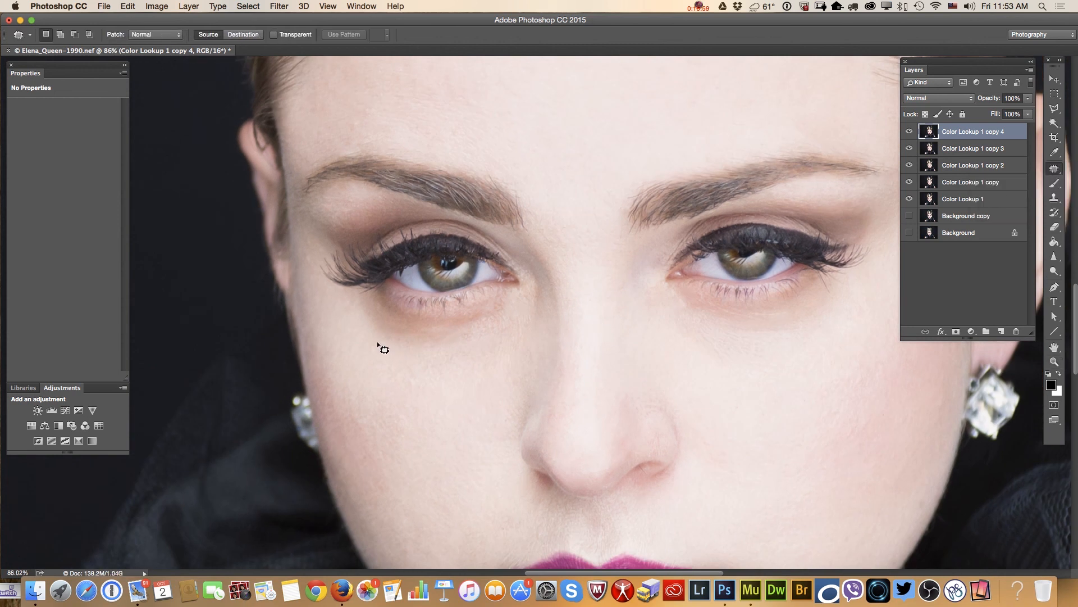
Step: Patch the dark, creased skin under the subject's right eye with smoother skin from the cheek
mouse_move(448, 323)
left_mouse_down()
mouse_move(507, 313)
mouse_move(521, 338)
mouse_move(485, 364)
left_mouse_up()
left_click(482, 404)
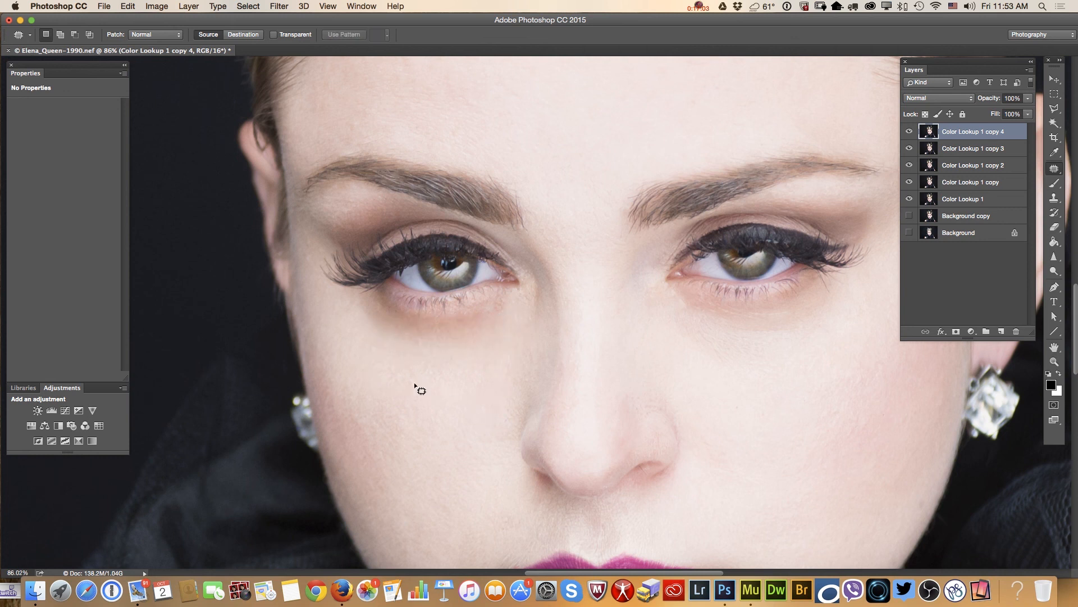
mouse_move(441, 336)
left_mouse_down()
mouse_move(433, 344)
mouse_move(443, 375)
left_mouse_up()
left_click(382, 341)
mouse_move(369, 315)
left_mouse_down()
mouse_move(392, 315)
mouse_move(376, 335)
left_mouse_up()
left_click_drag(382, 330, 399, 353)
left_click(399, 353)
mouse_move(382, 301)
left_mouse_down()
mouse_move(377, 310)
mouse_move(433, 347)
left_mouse_up()
left_click(434, 347)
Step: Patch the inner corner and remaining shadows of the subject's right eye and the skin beneath her left eye
left_click_drag(492, 304, 493, 308)
mouse_move(793, 338)
left_mouse_down()
mouse_move(723, 306)
mouse_move(790, 307)
mouse_move(798, 340)
left_mouse_up()
key("super+d")
key("super+d")
mouse_move(439, 332)
left_mouse_down()
mouse_move(478, 311)
mouse_move(491, 318)
mouse_move(467, 347)
left_mouse_up()
key("super+d")
mouse_move(402, 324)
left_mouse_down()
mouse_move(368, 311)
mouse_move(387, 308)
mouse_move(378, 340)
mouse_move(393, 338)
left_mouse_up()
key("super+d")
left_click_drag(389, 336, 419, 391)
key("super+d")
left_click_drag(527, 291, 527, 305)
key("super+d")
left_click_drag(685, 294, 683, 395)
key("super+d")
Step: Compare the under-eye skin with the patched layer hidden and shown
left_click(1054, 361)
left_click_drag(811, 422, 757, 415)
left_click_drag(826, 440, 913, 389)
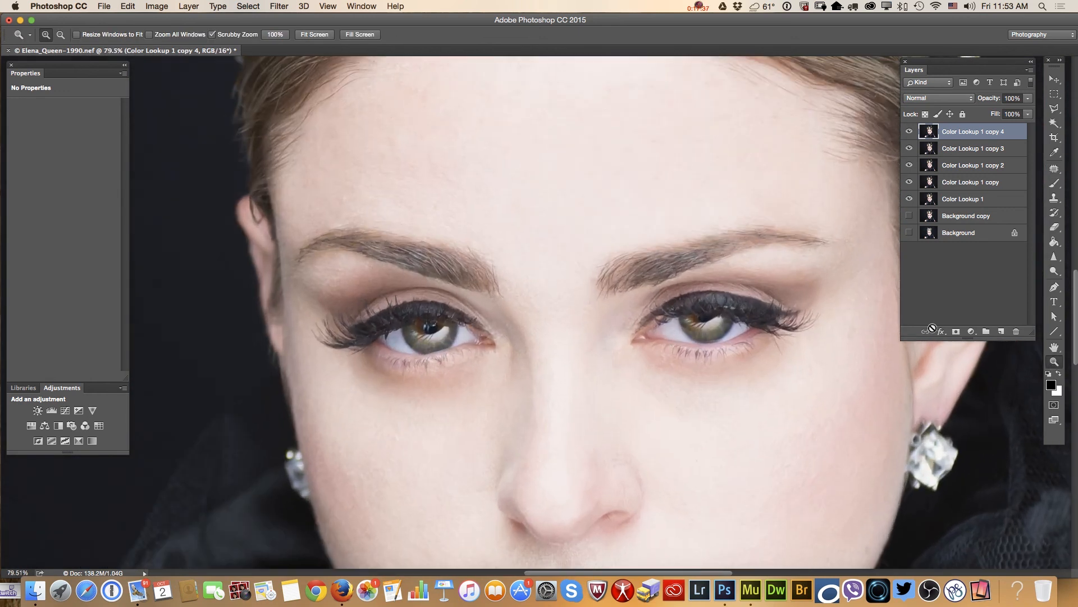
left_click(909, 132)
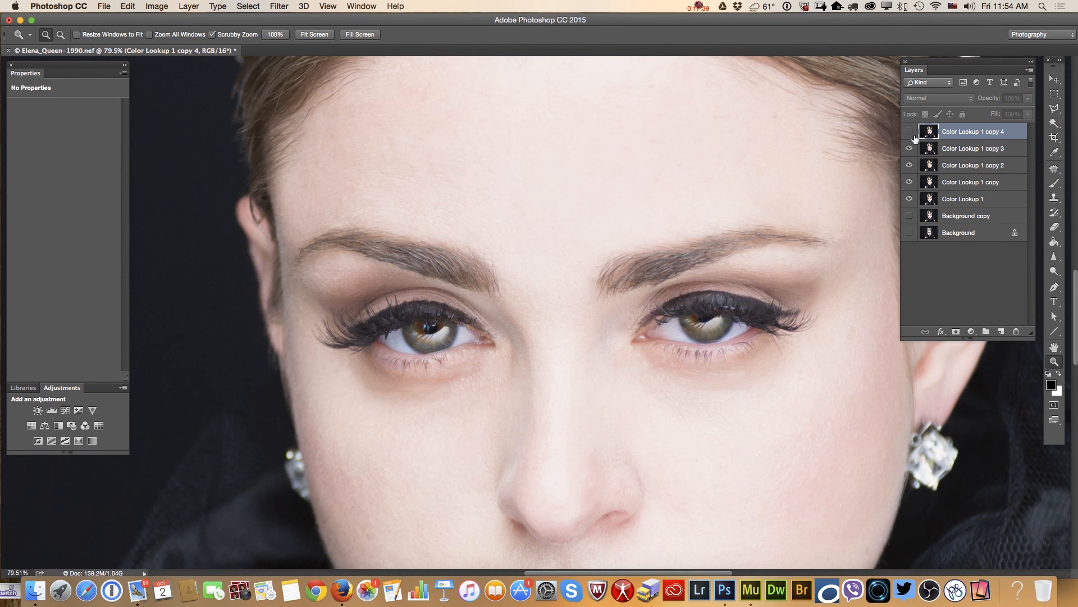
left_click(909, 132)
Step: Remove the stray lash below the outer corner of the subject's left eye with the Spot Healing Brush at size 19
left_click_drag(798, 355, 775, 352)
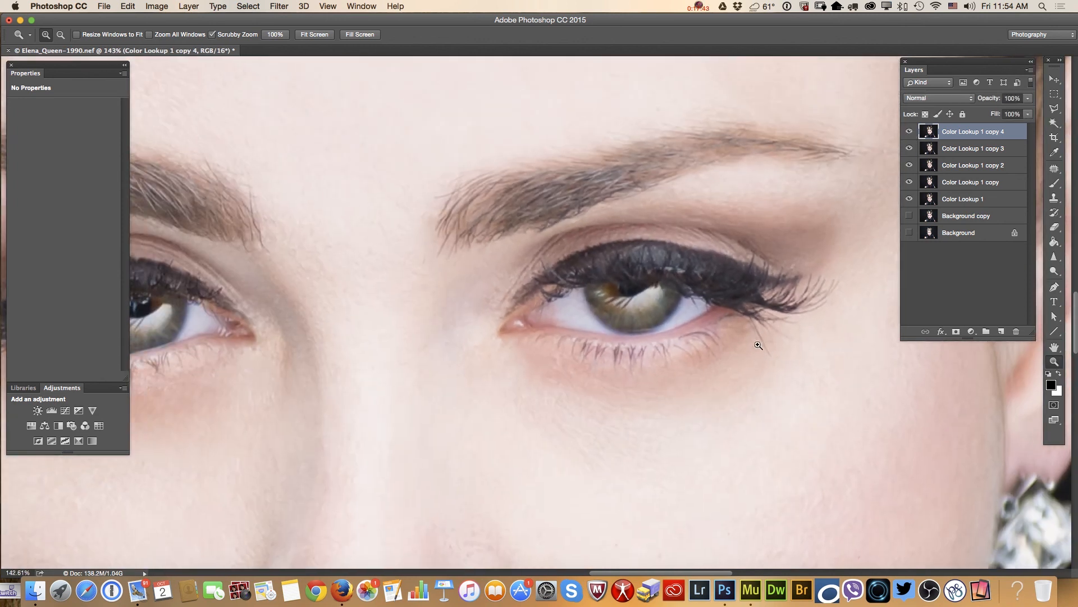
left_click(1054, 170)
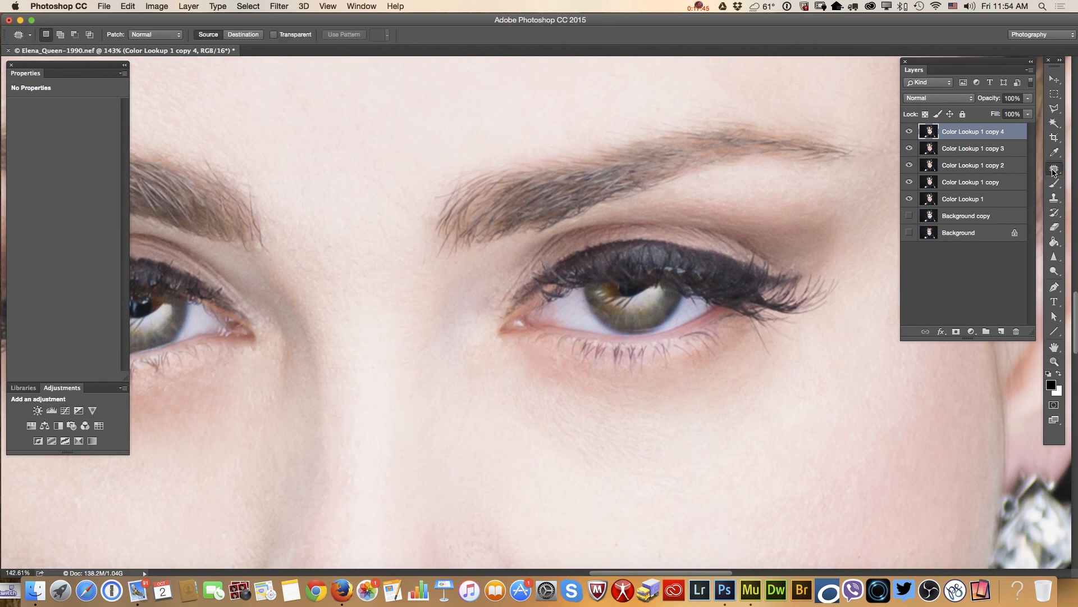
left_click(1052, 169)
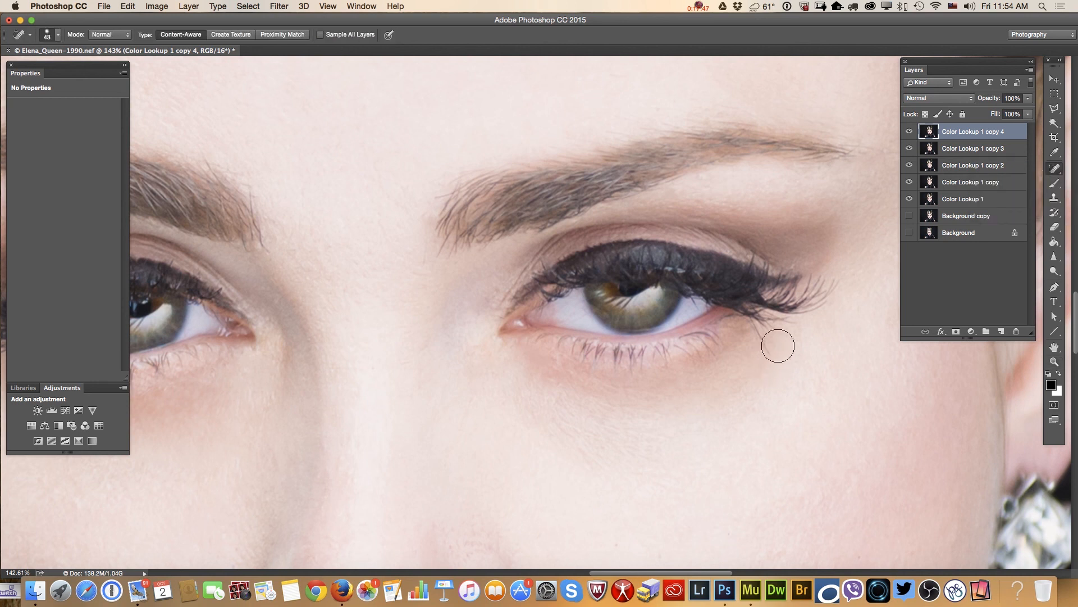
right_click(778, 284)
mouse_move(809, 307)
left_mouse_down()
mouse_move(781, 326)
mouse_move(805, 302)
left_mouse_up()
left_click(768, 351)
mouse_move(769, 352)
left_mouse_down()
mouse_move(752, 321)
mouse_move(780, 335)
left_mouse_up()
Step: Heal the small marks between the eyebrows and the fine lines below the subject's left eye
left_click_drag(377, 221, 391, 246)
left_click_drag(291, 248, 293, 237)
left_click_drag(558, 428, 583, 425)
left_click_drag(589, 462, 582, 451)
left_click_drag(473, 400, 466, 408)
left_click_drag(424, 341, 414, 358)
Step: Heal the stray lashes and small marks below the subject's right eye
left_click_drag(626, 572, 566, 572)
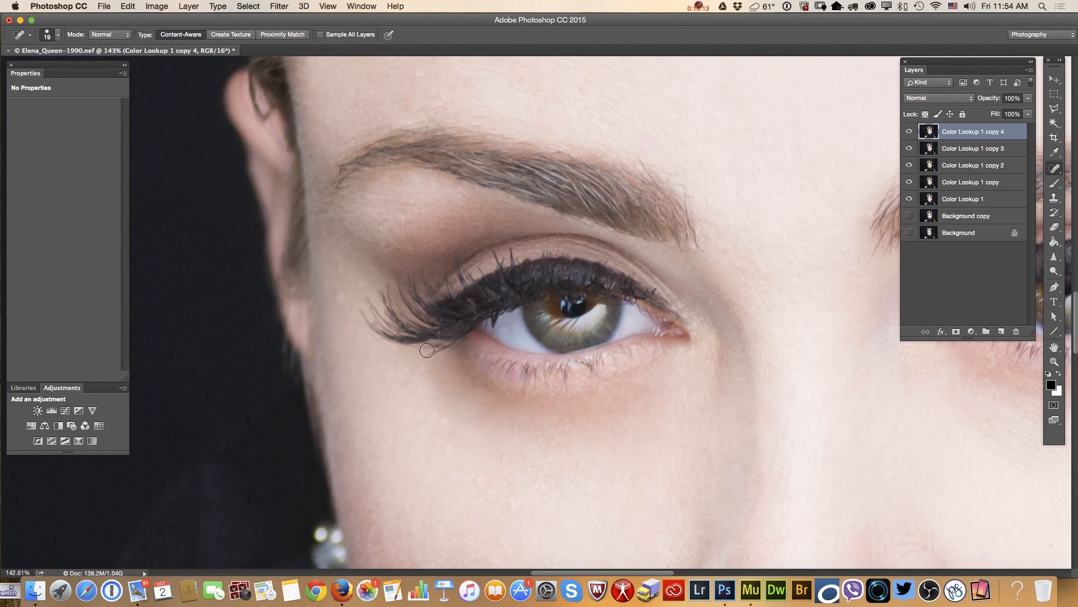
left_click_drag(419, 351, 428, 346)
left_click_drag(544, 410, 557, 393)
left_click_drag(650, 372, 644, 380)
Step: Bring the whole portrait into view and select the Color Lookup 1 copy 3 layer
left_click(1054, 363)
left_click_drag(822, 468, 763, 449)
left_click_drag(617, 358, 648, 362)
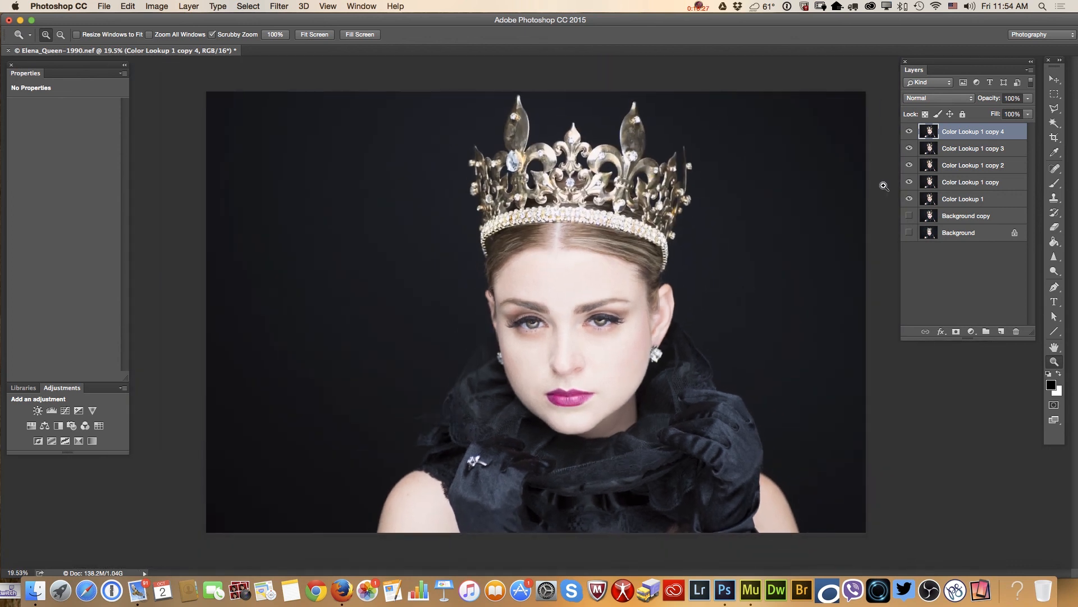
left_click(972, 150)
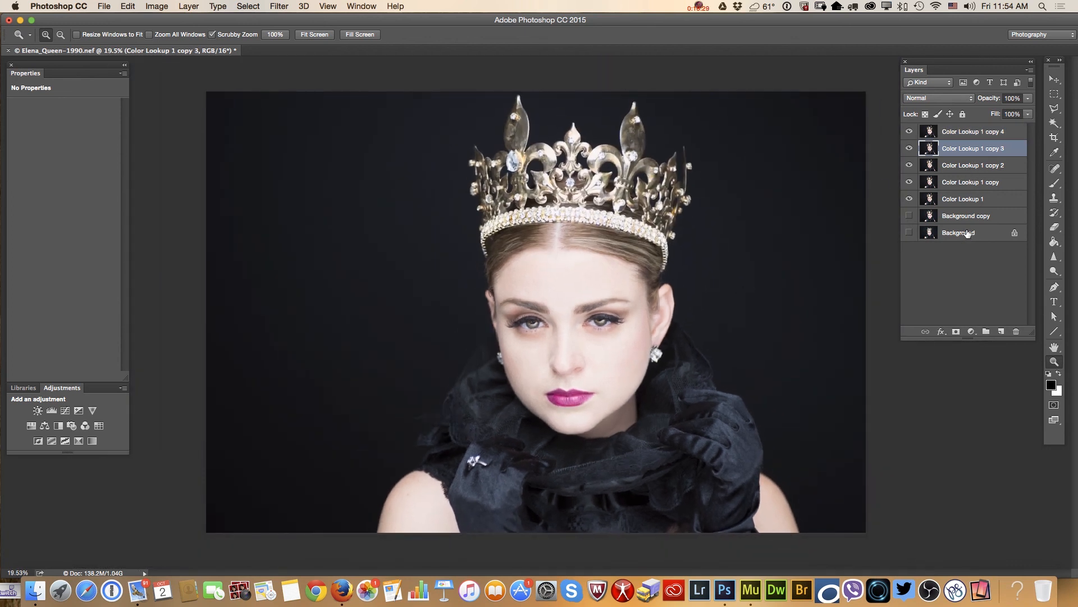
Step: Delete the intermediate layers from Color Lookup 1 copy 3 down through Background copy, keeping only Color Lookup 1 copy 4 and Background
left_click(955, 199, "shift")
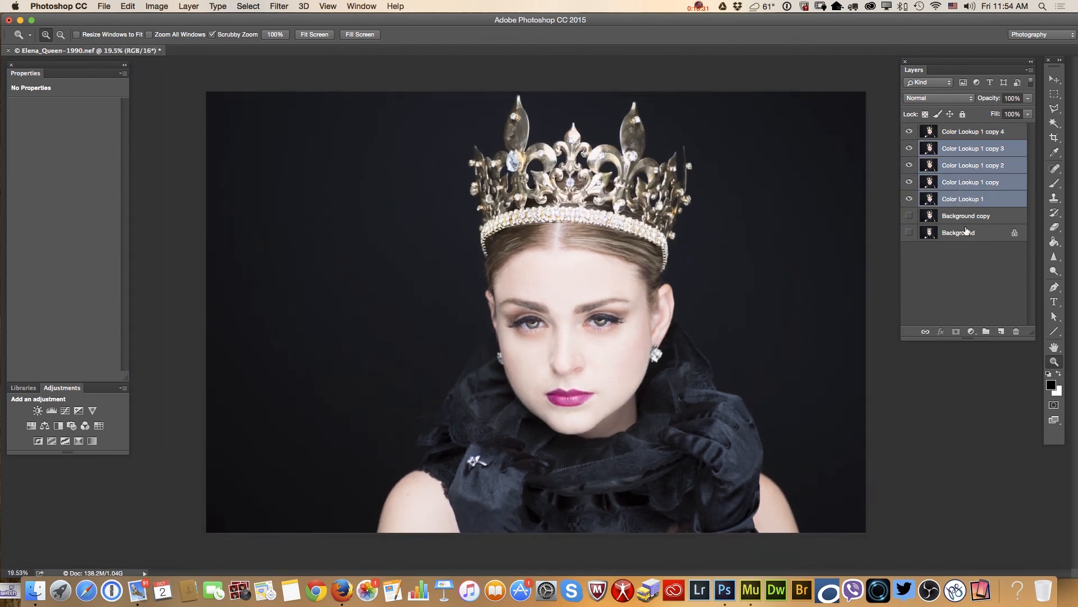
left_click(968, 217, "shift")
key("Delete")
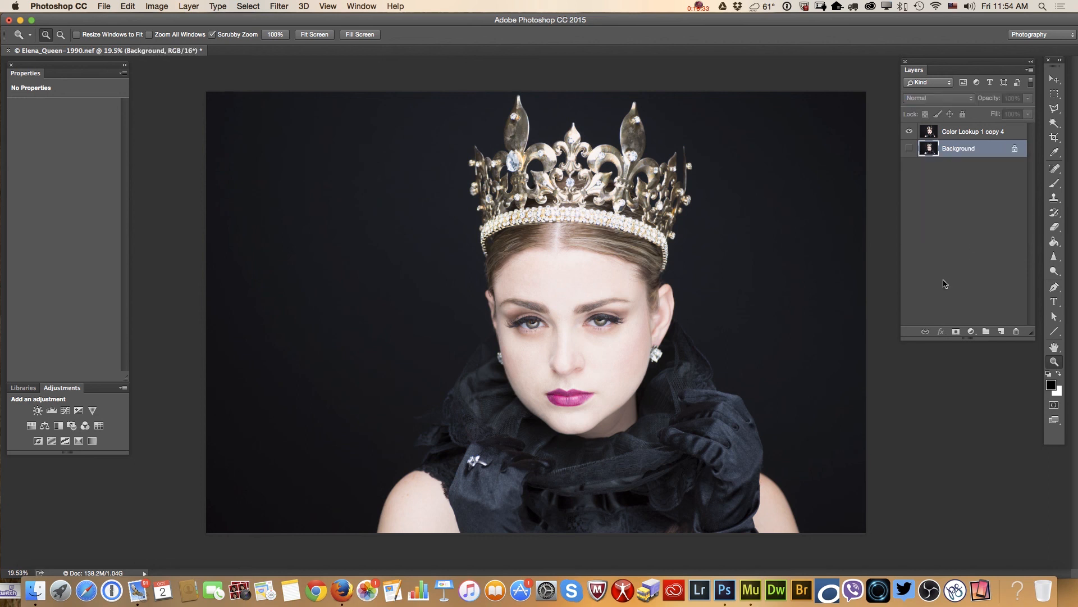
Step: Compare the retouched Color Lookup 1 copy 4 layer with the original Background, across the whole portrait and close up on the face
left_click(910, 133)
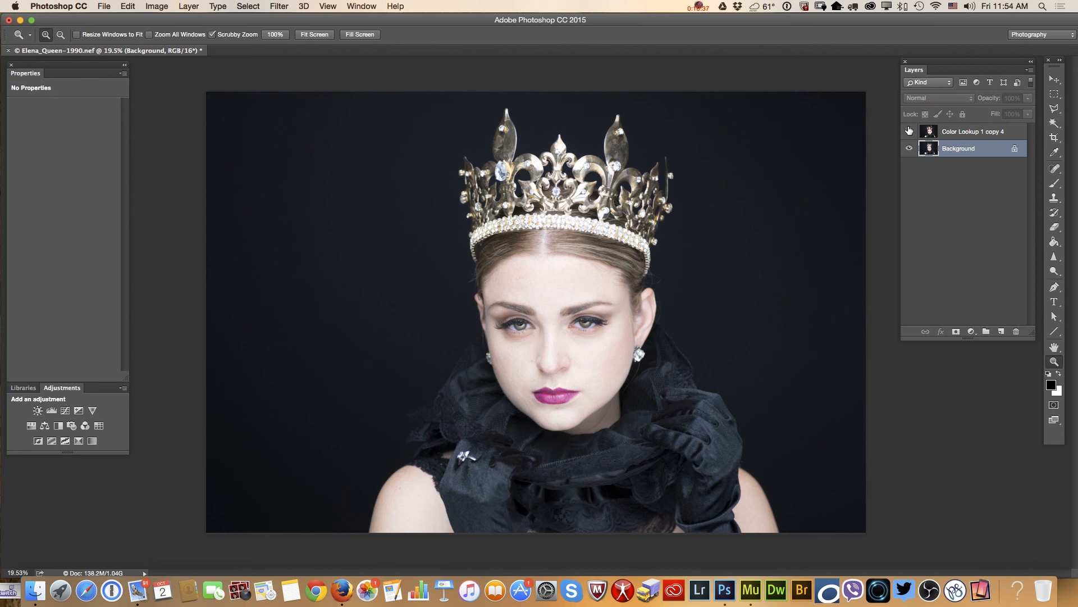
left_click(910, 131)
left_click_drag(675, 350, 734, 369)
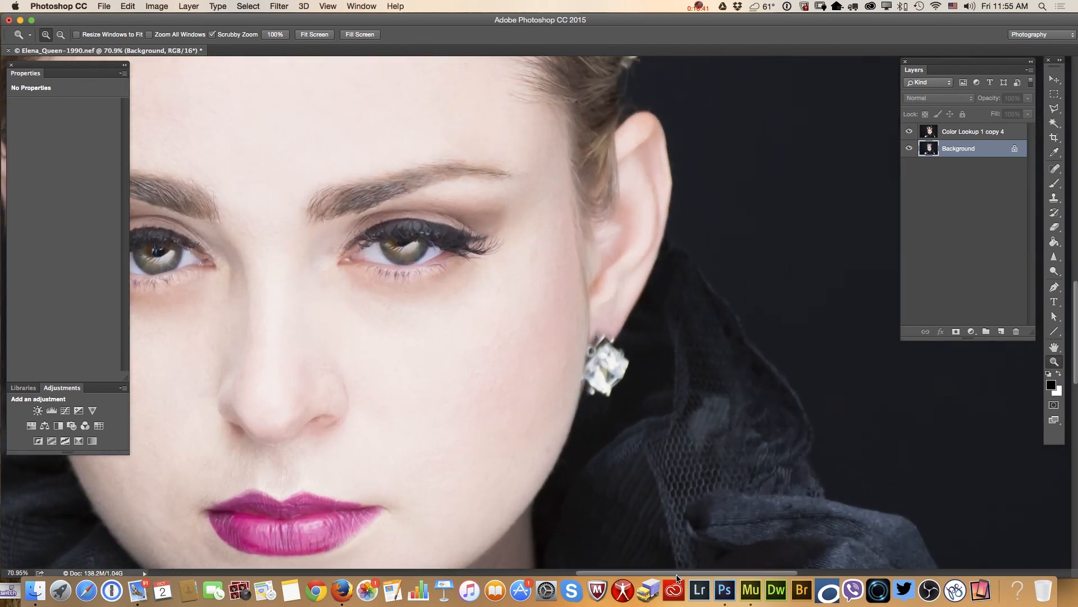
scroll(677, 578, "left", 10)
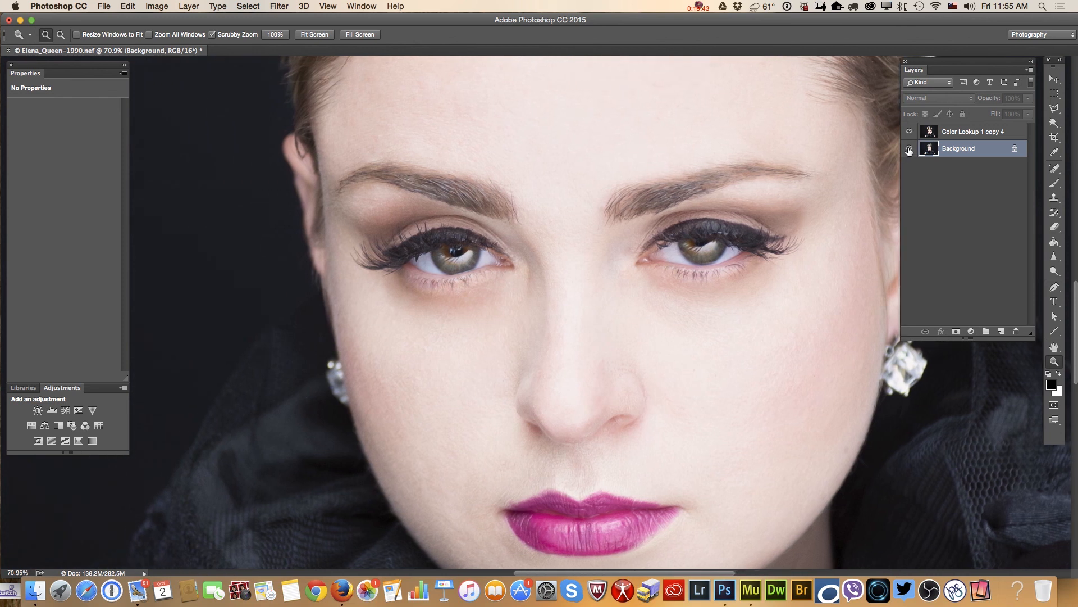
left_click(910, 132)
mouse_move(649, 338)
left_mouse_down()
mouse_move(662, 342)
mouse_move(652, 337)
left_mouse_up()
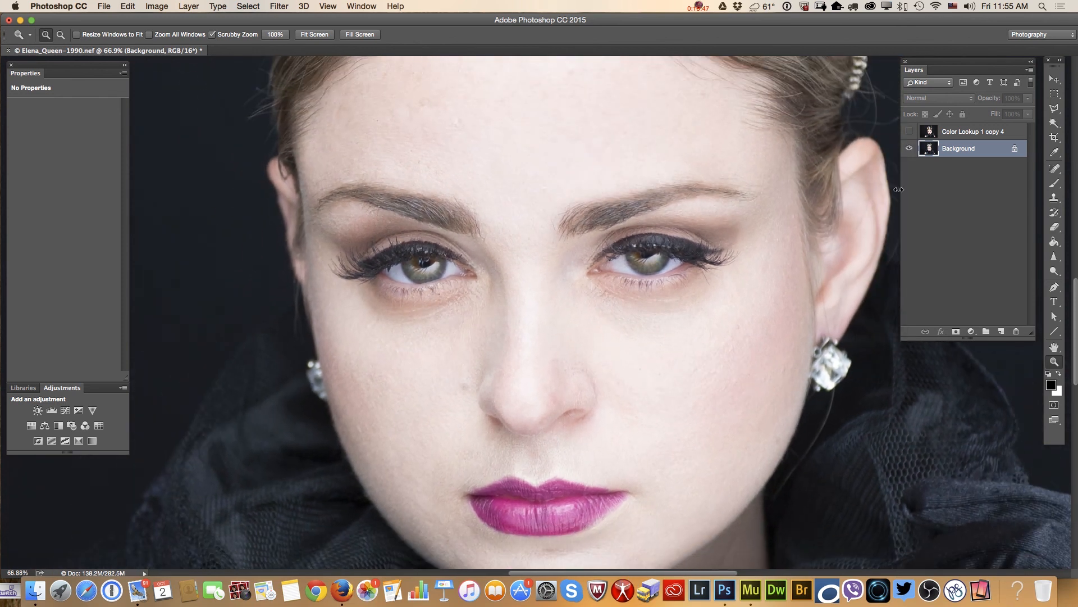
left_click(910, 132)
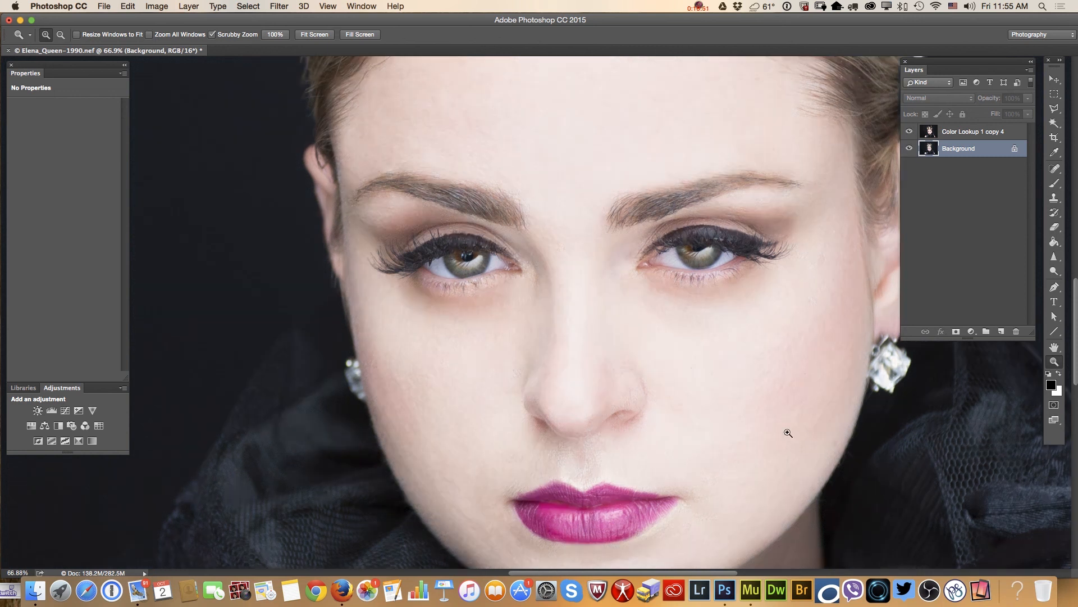
left_click_drag(779, 429, 755, 424)
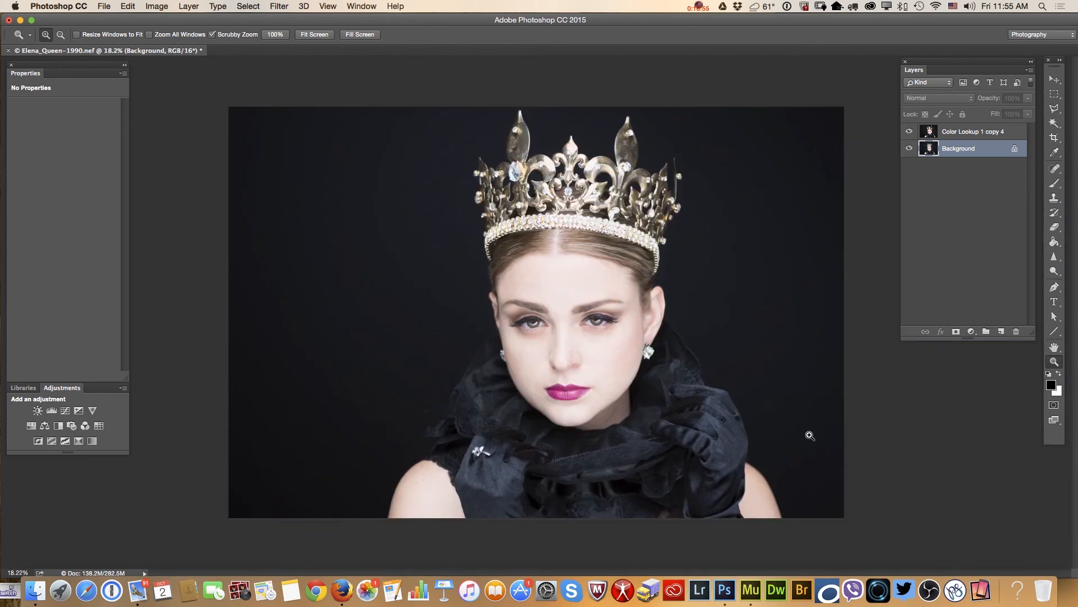